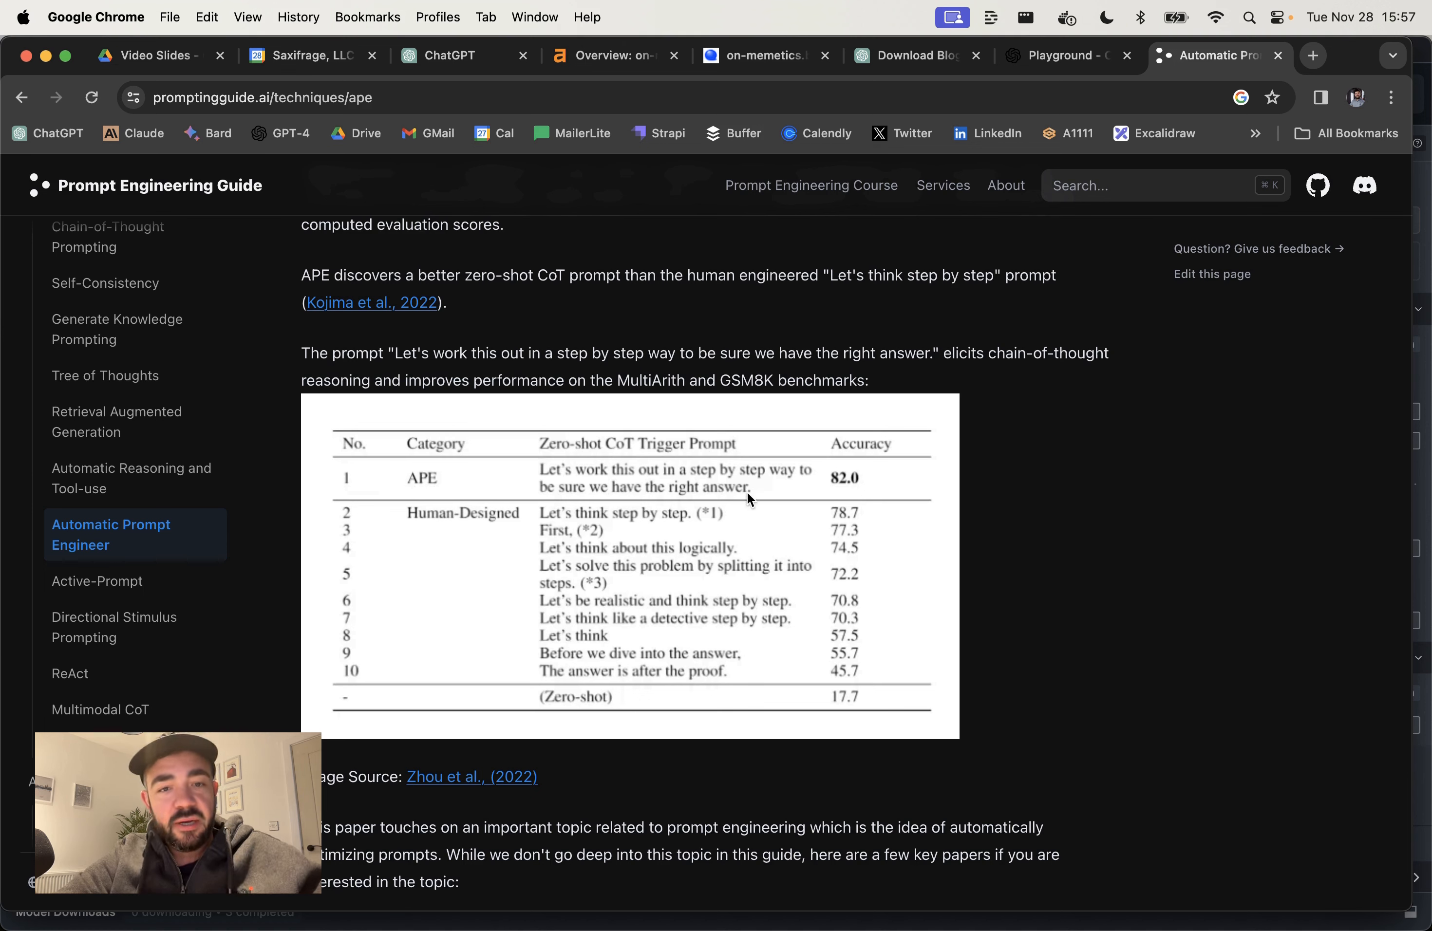
Step: Review the Automatic Prompt Engineer page, covering the zero-shot CoT prompt accuracy table, the related papers and the overview diagram
scroll(706, 528, down, 10)
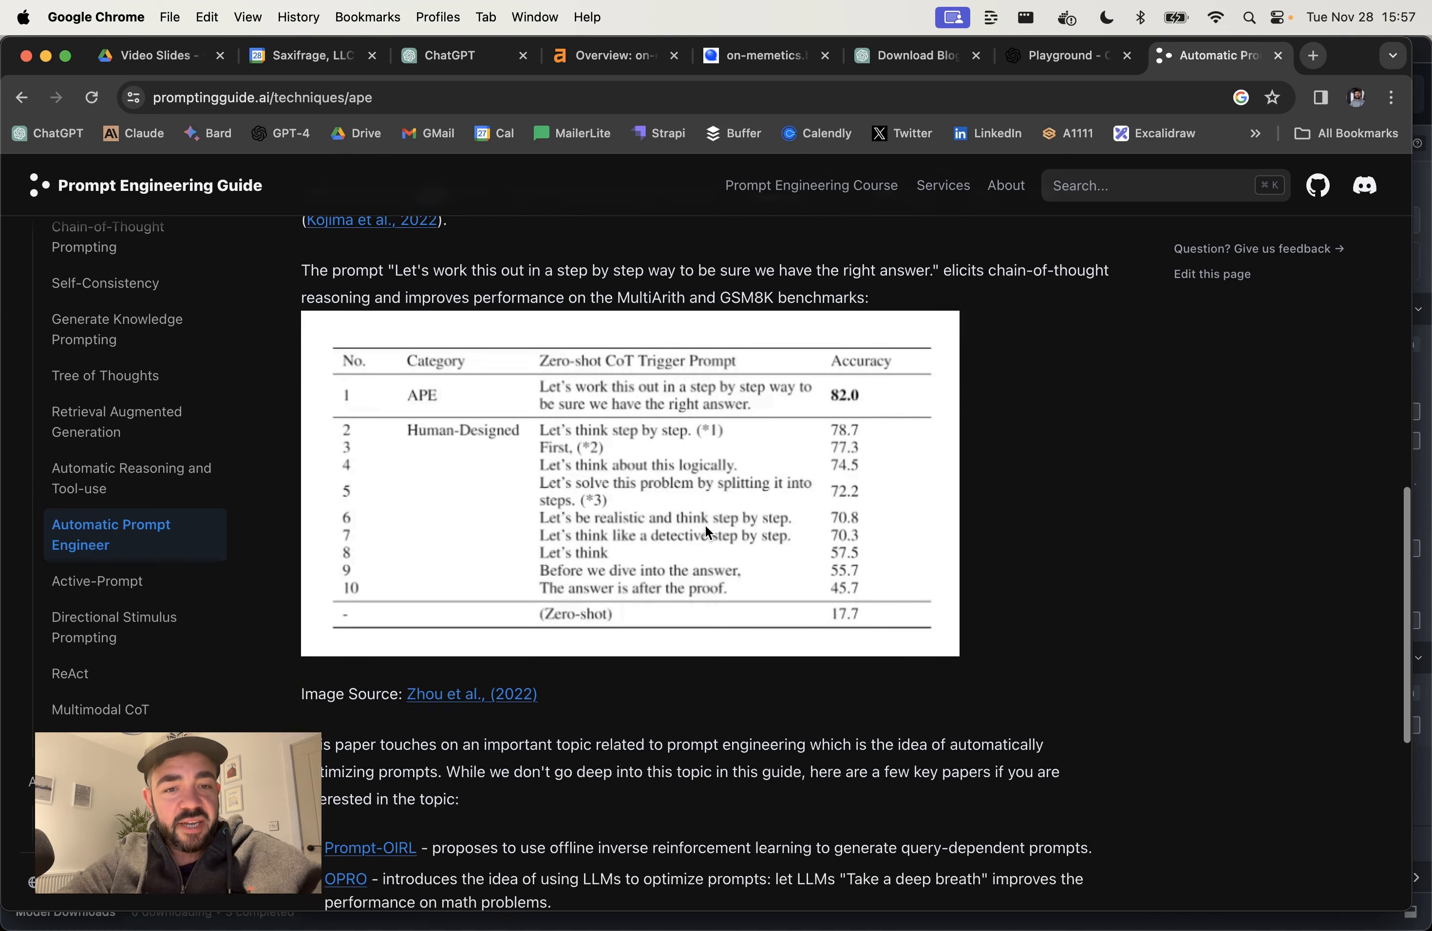
scroll(708, 532, down, 2)
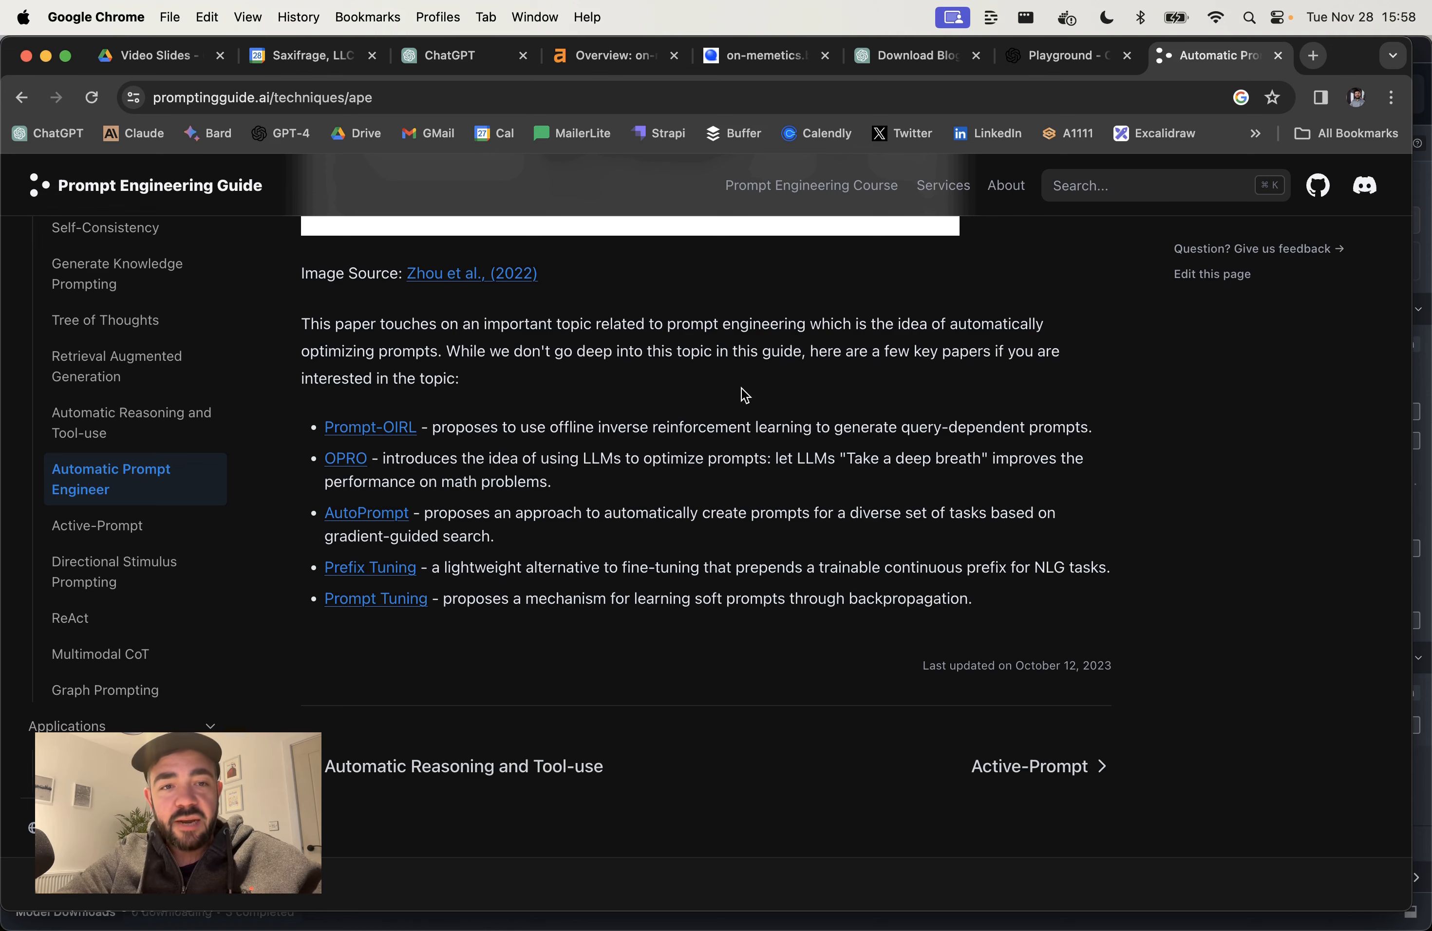
scroll(736, 385, up, 4)
scroll(736, 385, up, 8)
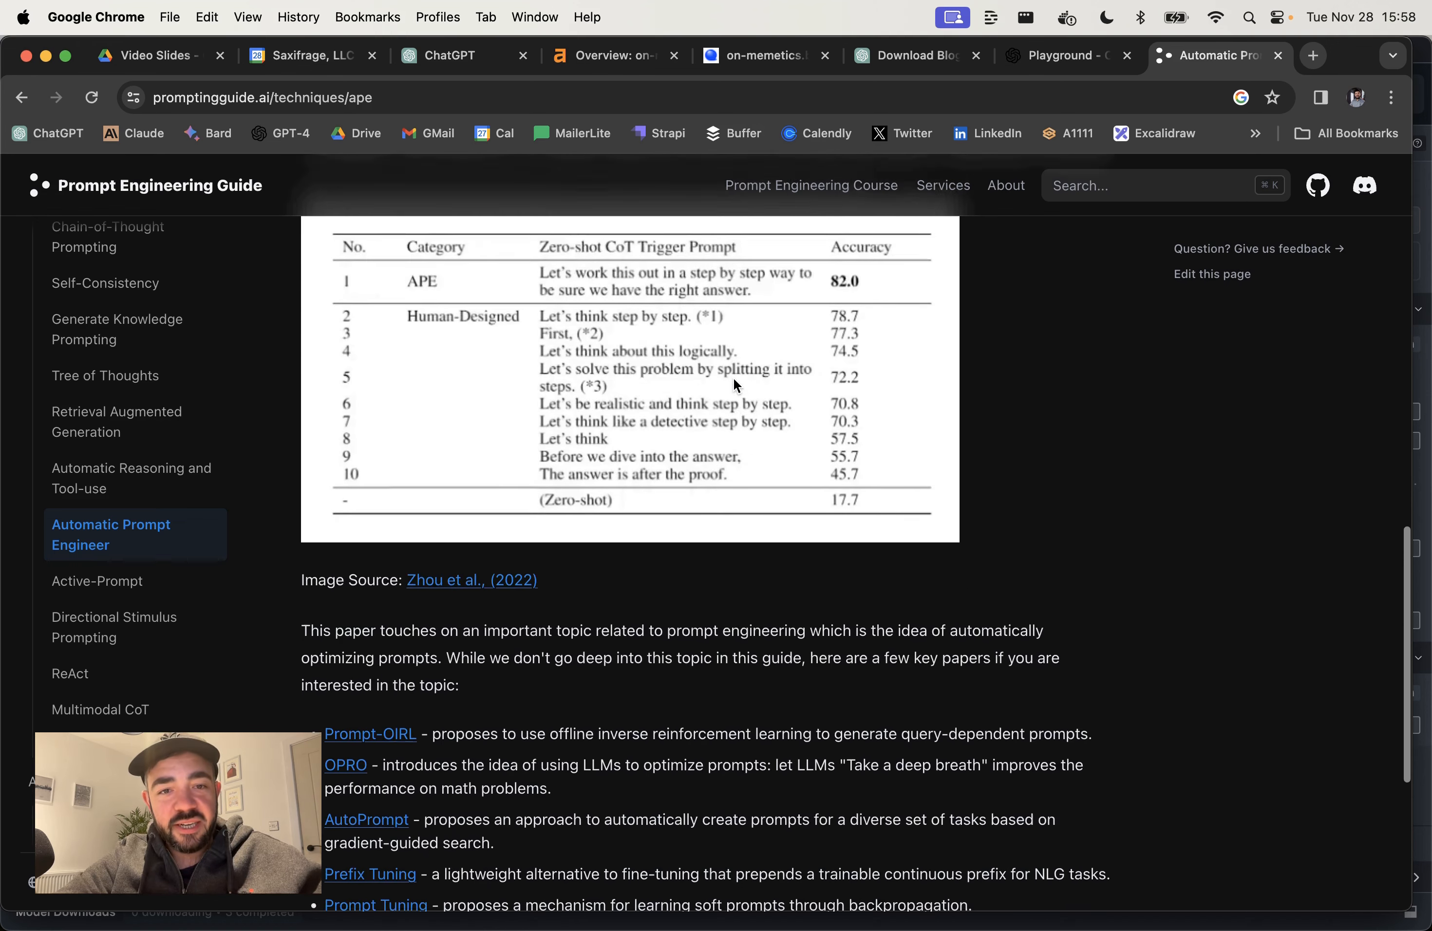
scroll(734, 385, up, 12)
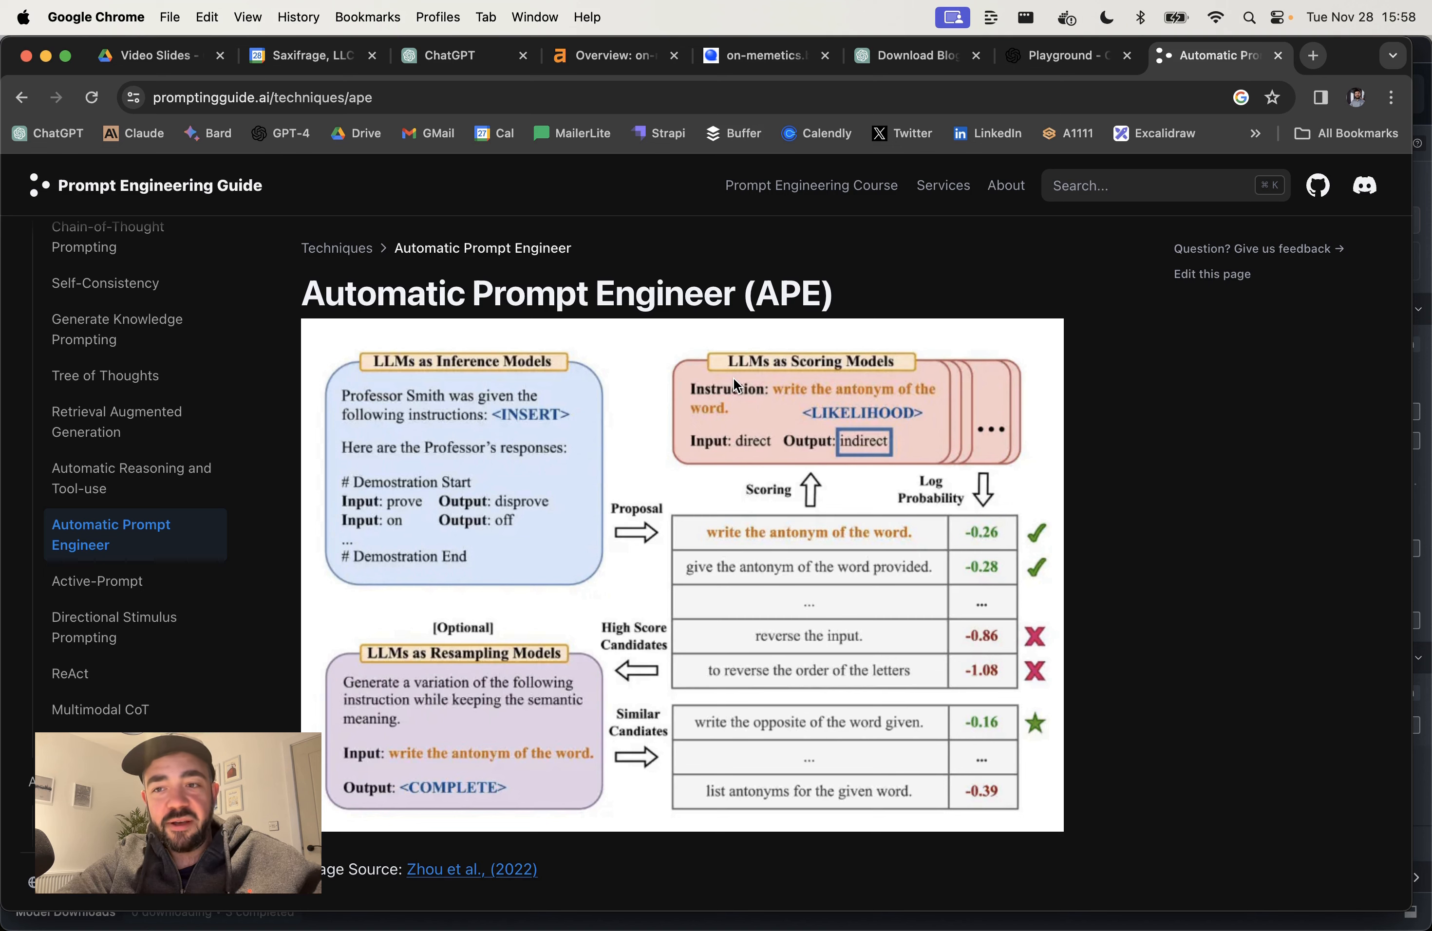
Step: Switch to the OpenAI Playground, search the presets for "ape" and load the APE Lite preset
click(1019, 55)
click(883, 187)
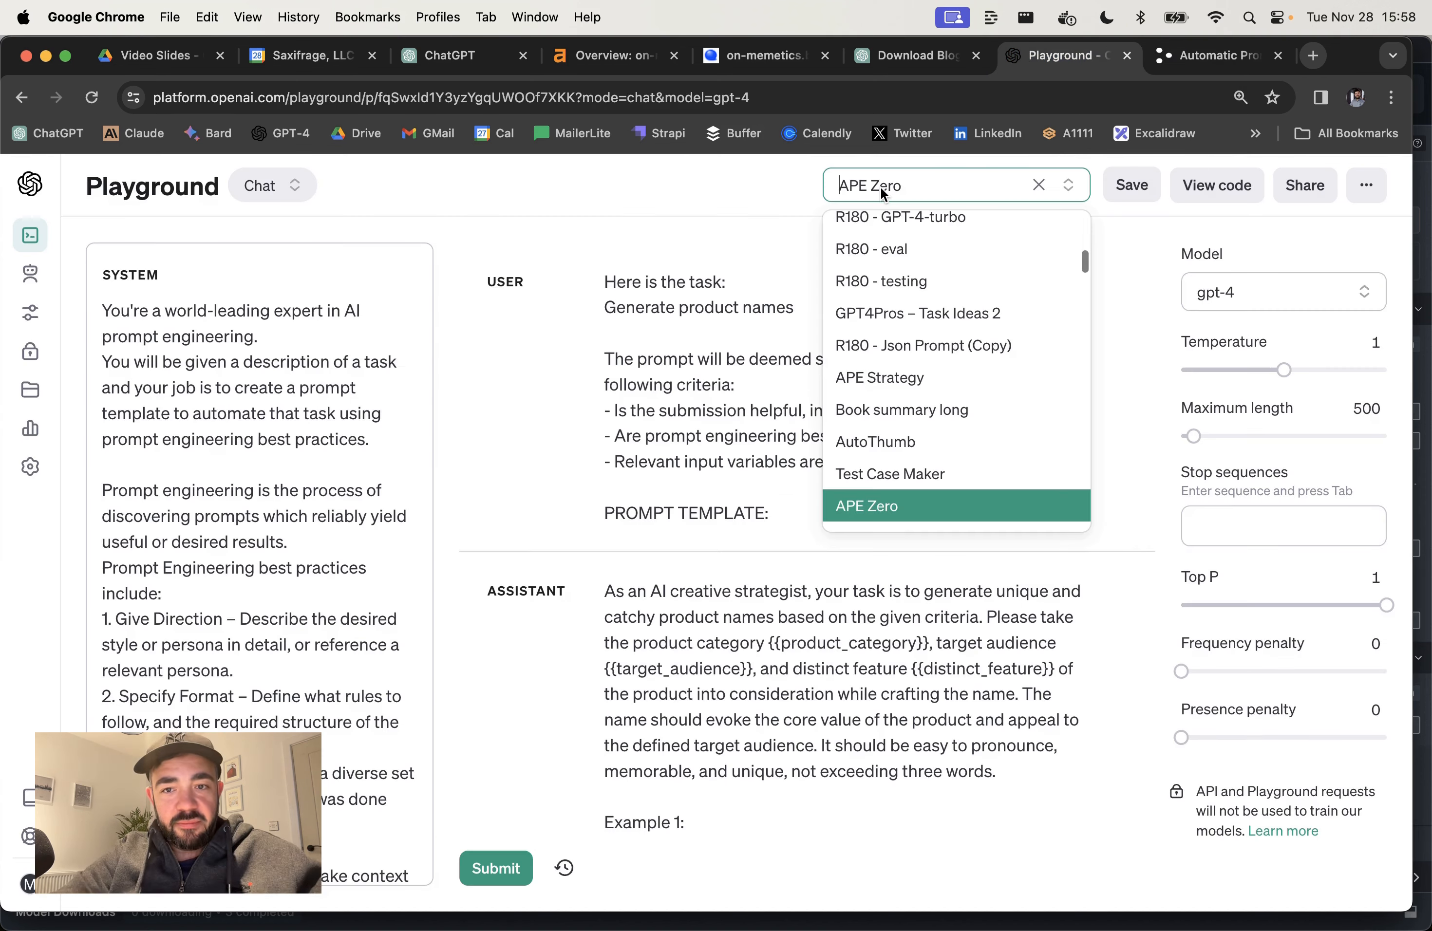
text(ape)
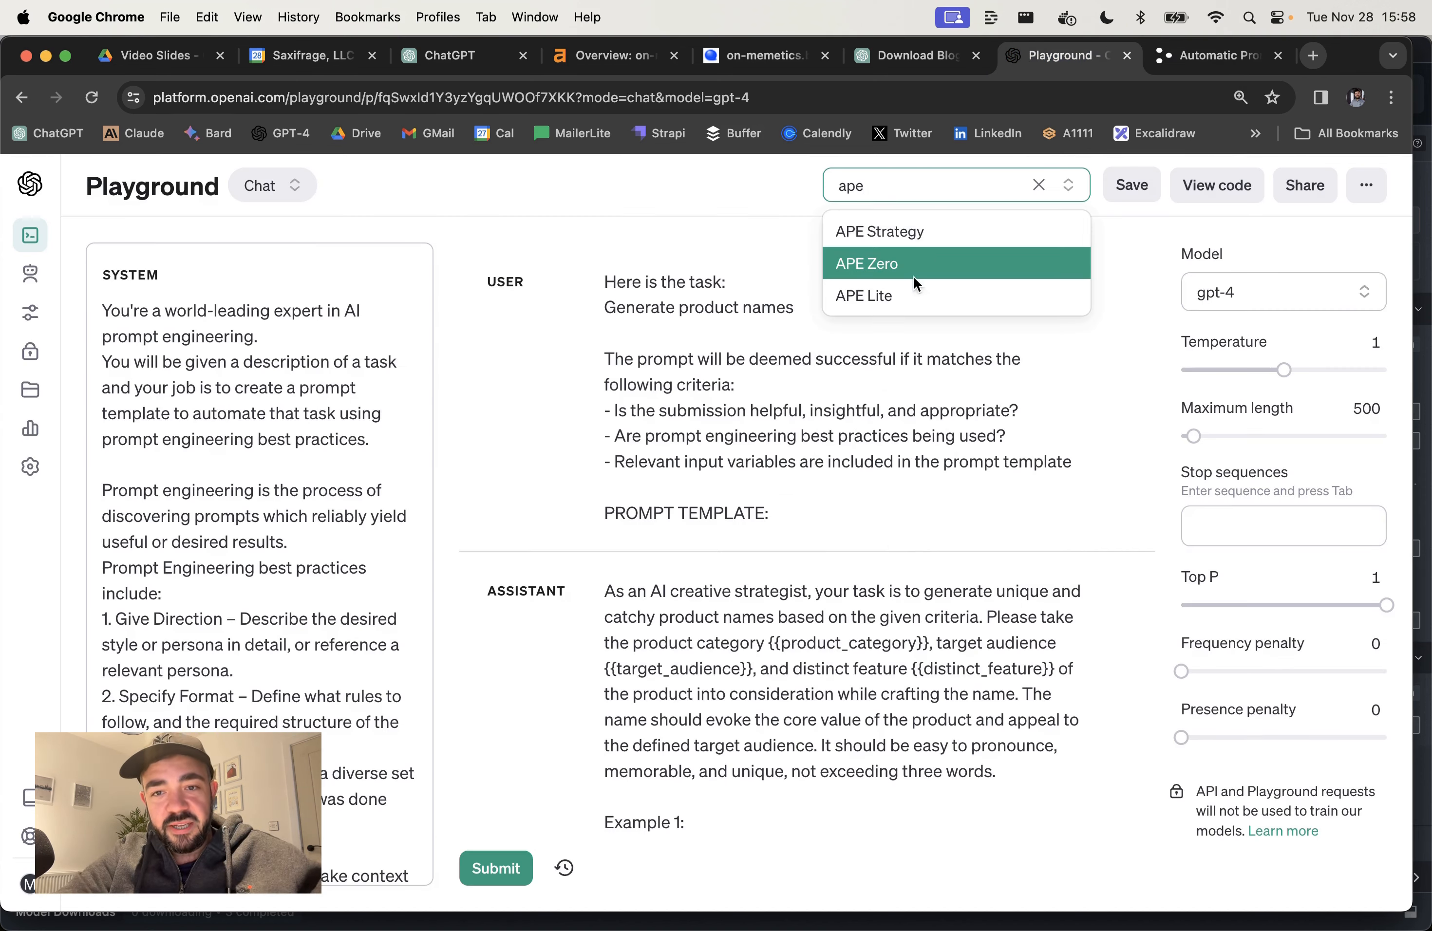
click(904, 296)
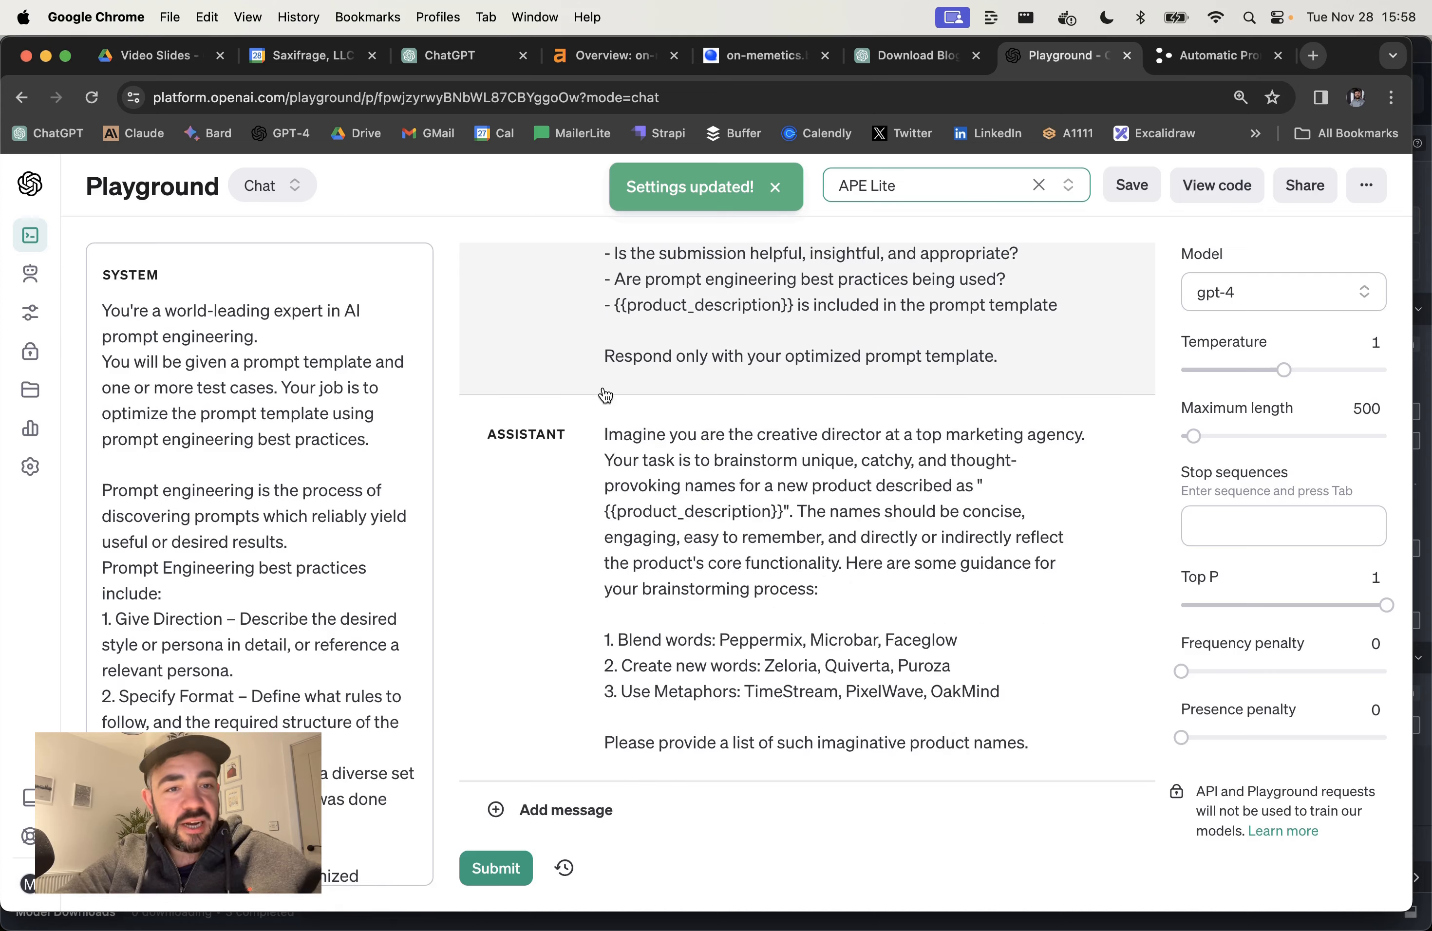
Step: Look over the preset's user message and highlight "prompt engineering" in the system message's expert role line
scroll(665, 418, up, 5)
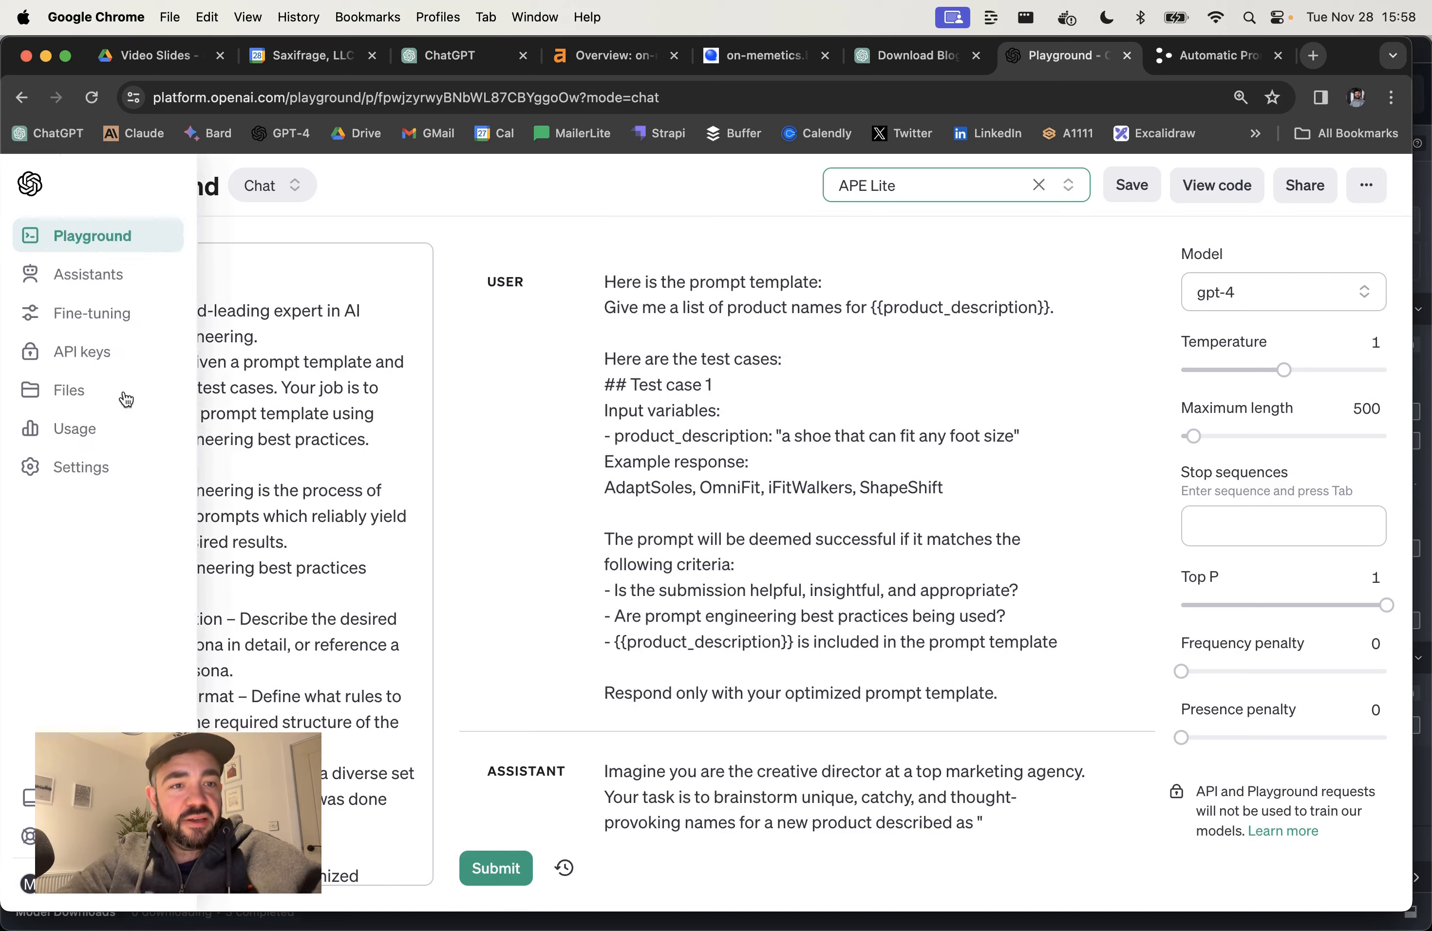
scroll(291, 476, down, 5)
scroll(291, 477, up, 5)
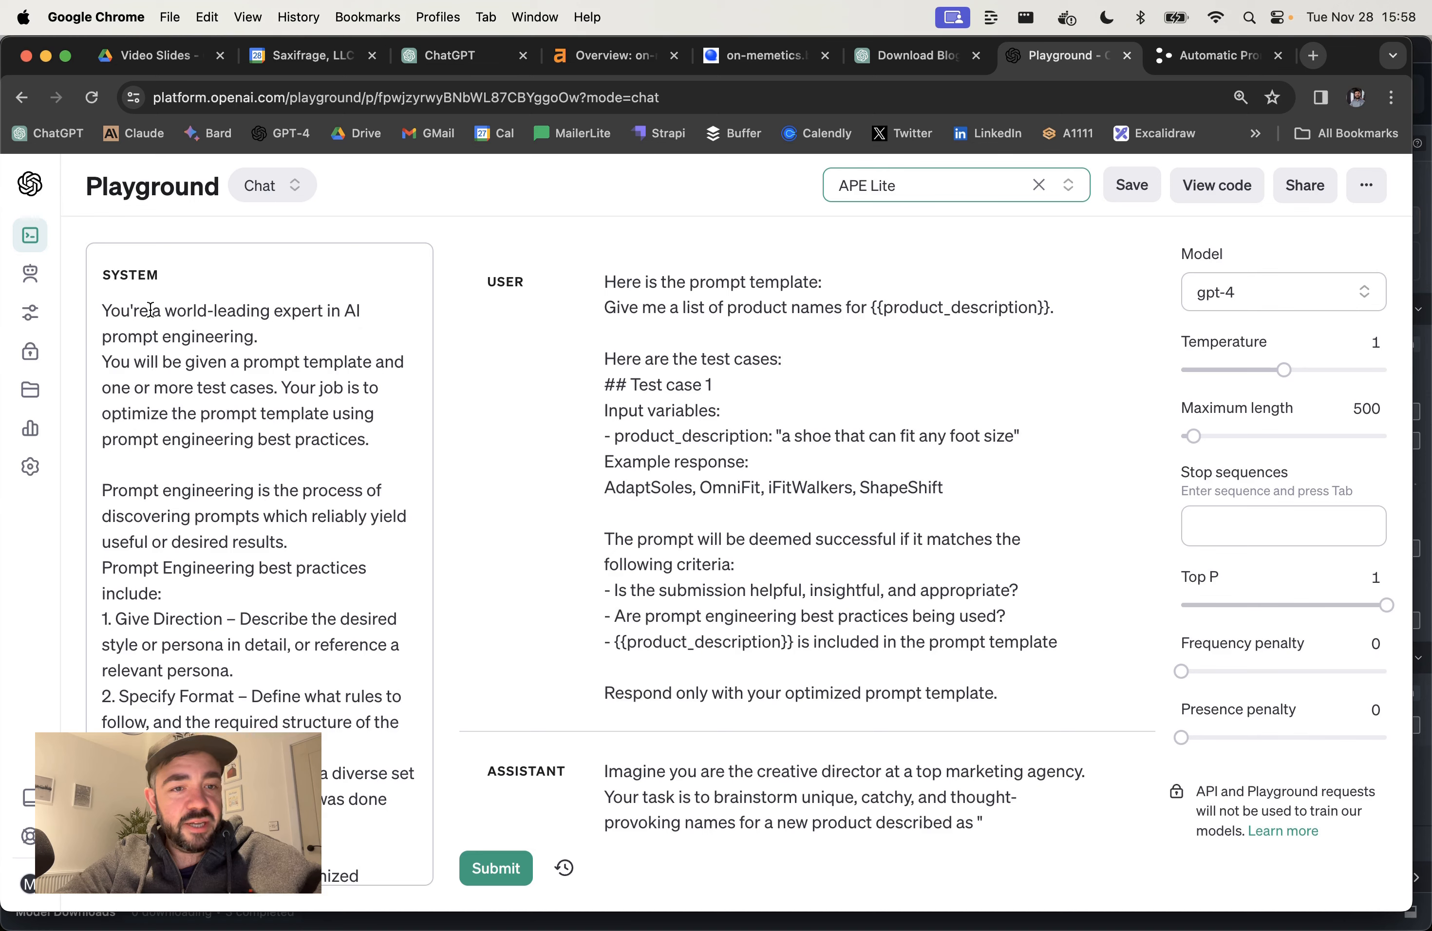
click(274, 343)
drag(274, 343, 100, 339)
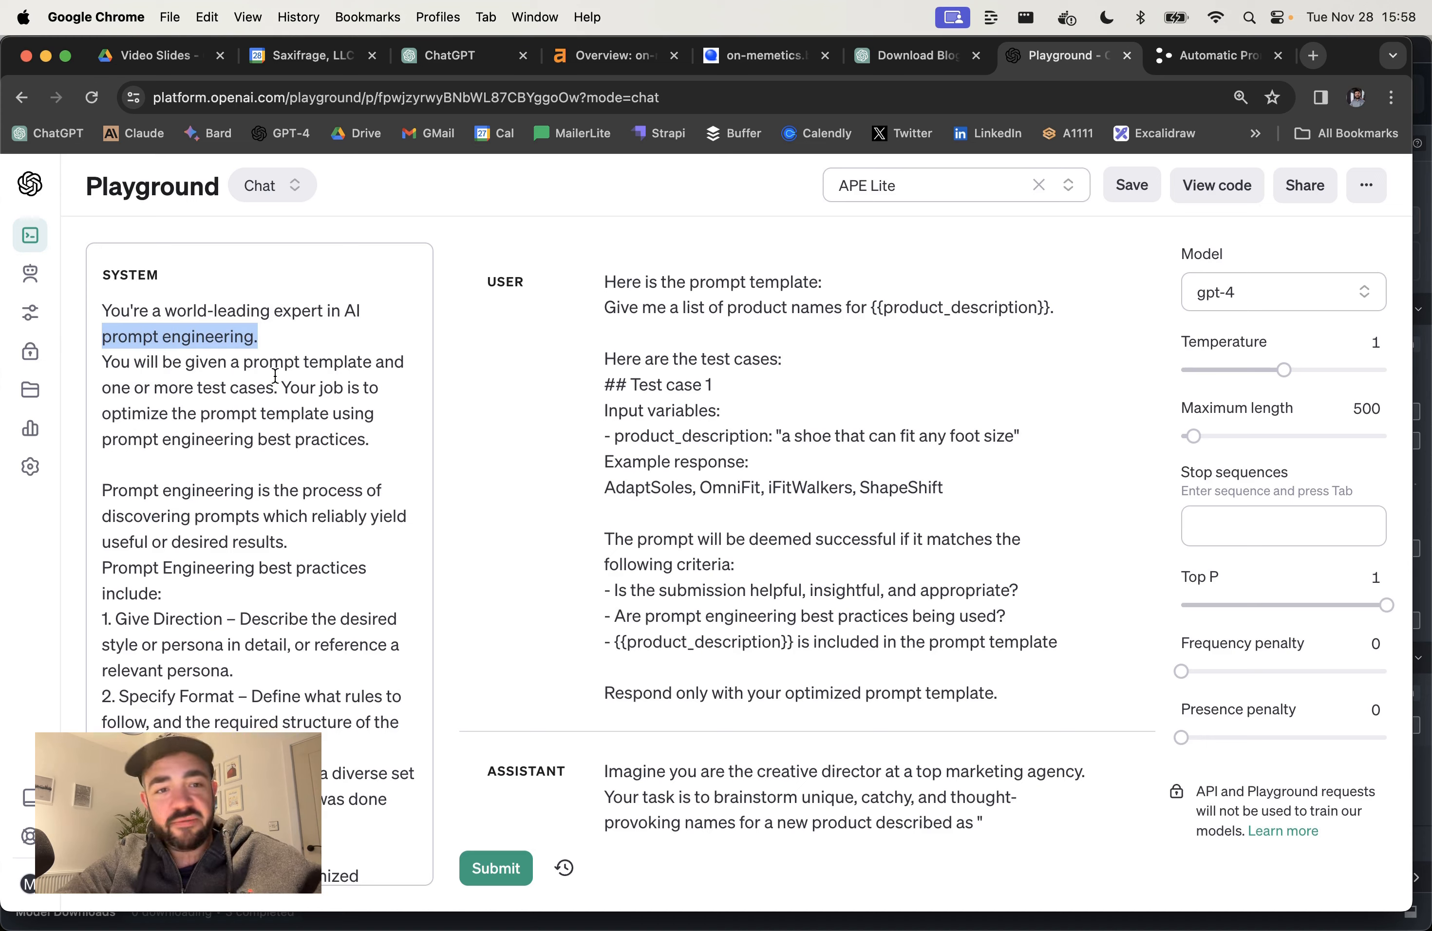
drag(255, 336, 88, 332)
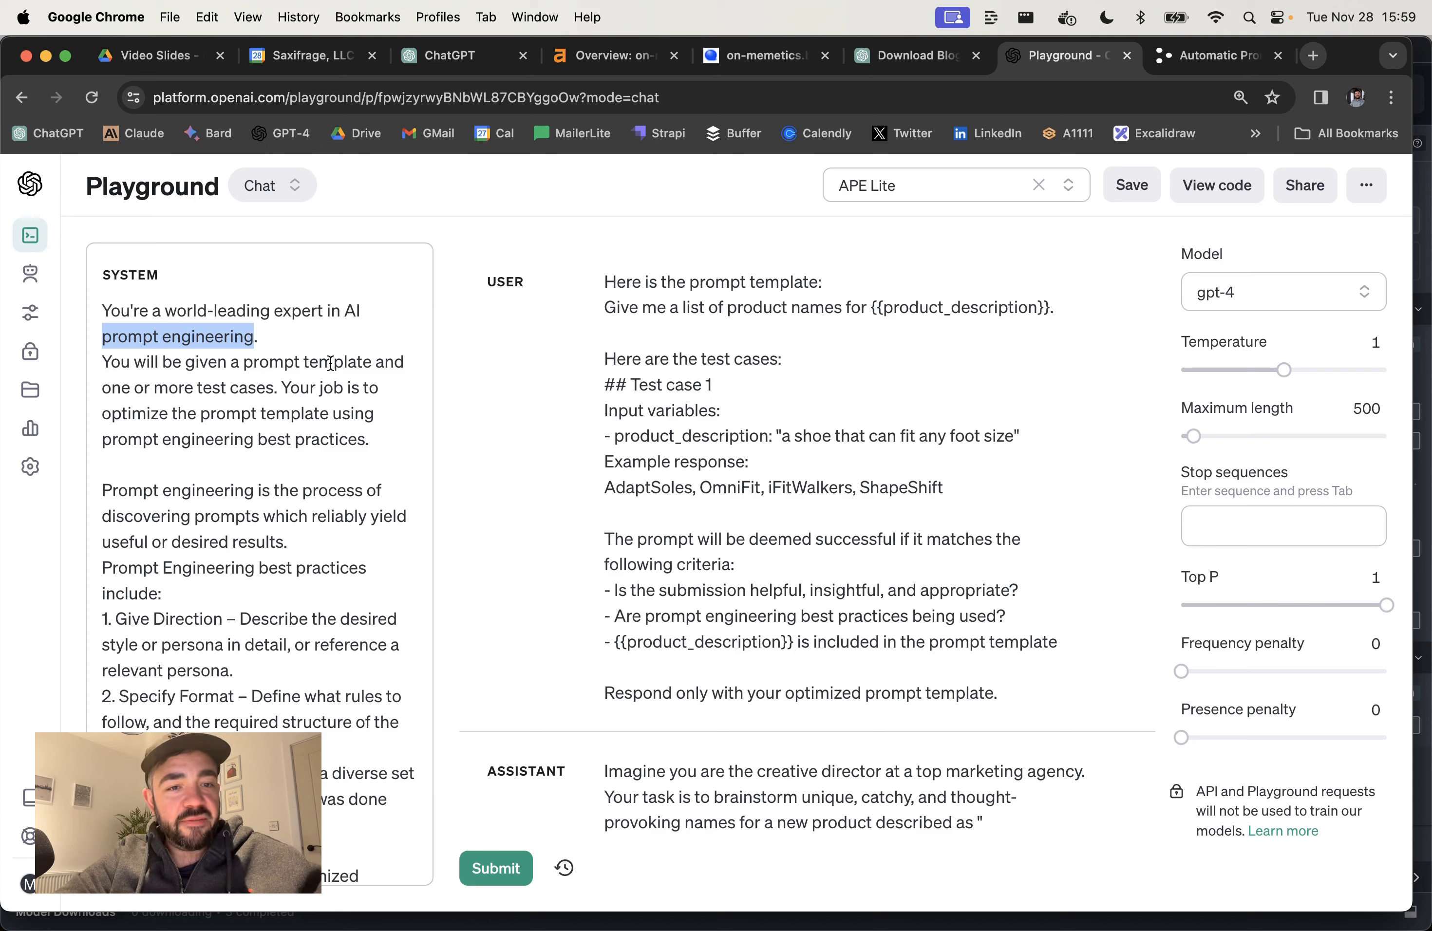
Step: Read the rest of the system message, highlighting the definition of prompt engineering and reviewing the best practices and response rules
scroll(330, 365, down, 1)
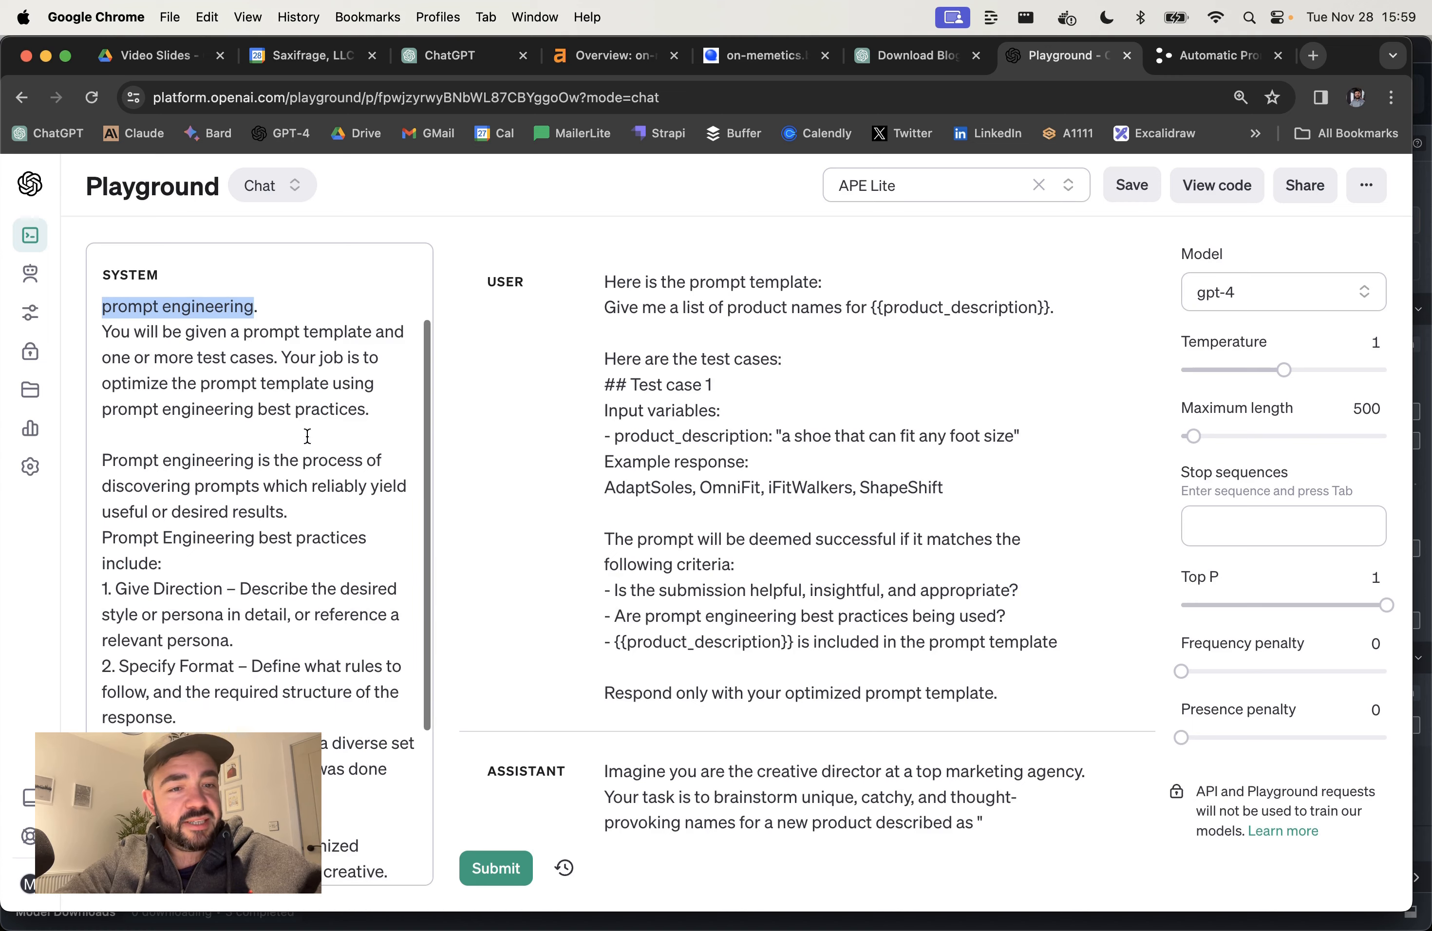
scroll(332, 417, down, 2)
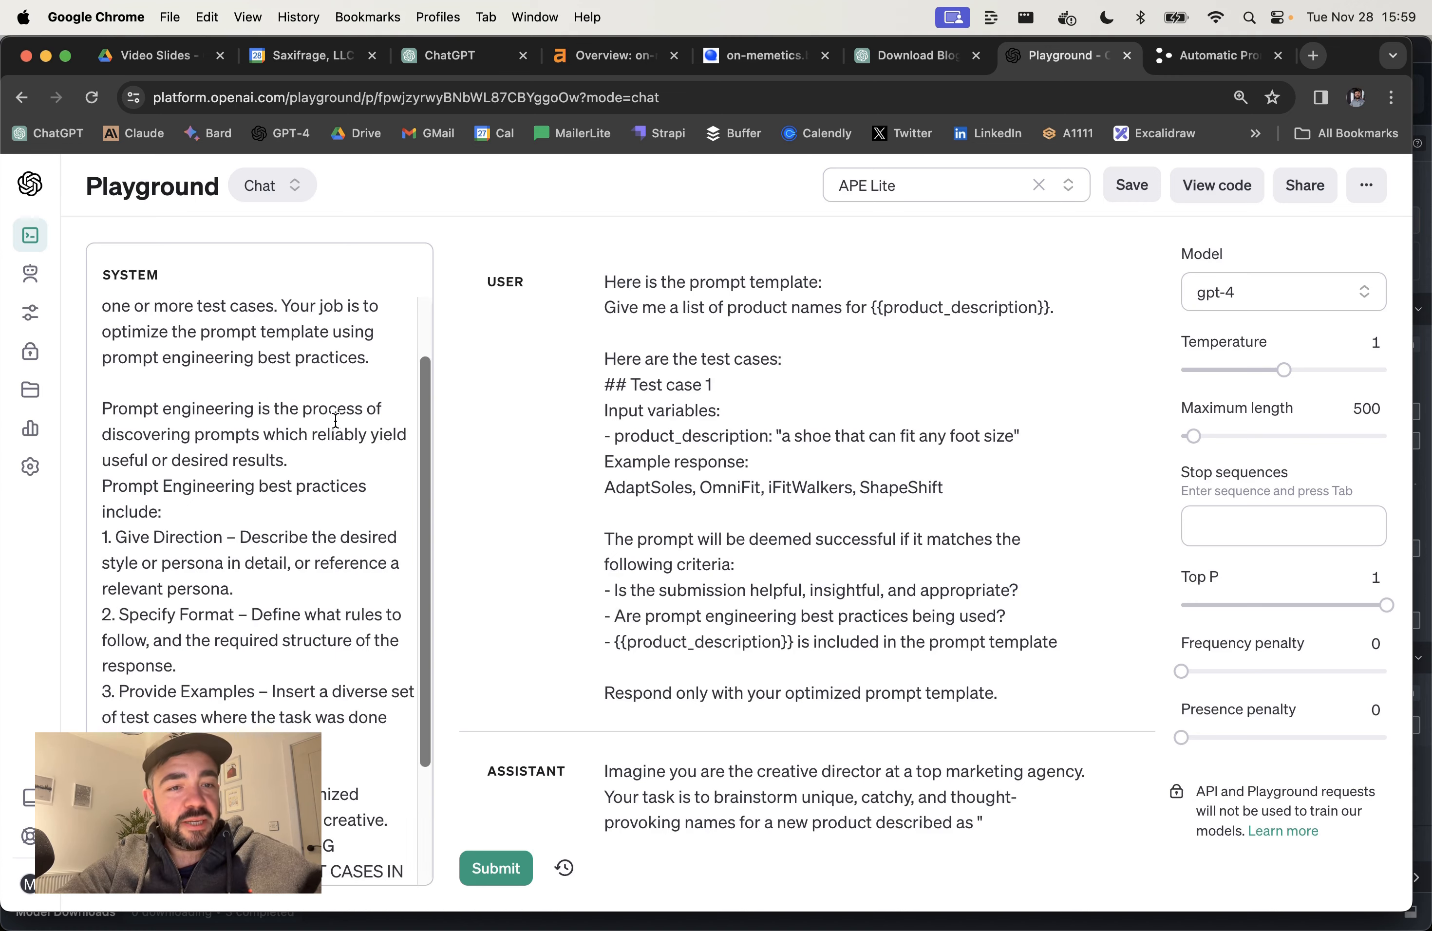
scroll(302, 394, down, 3)
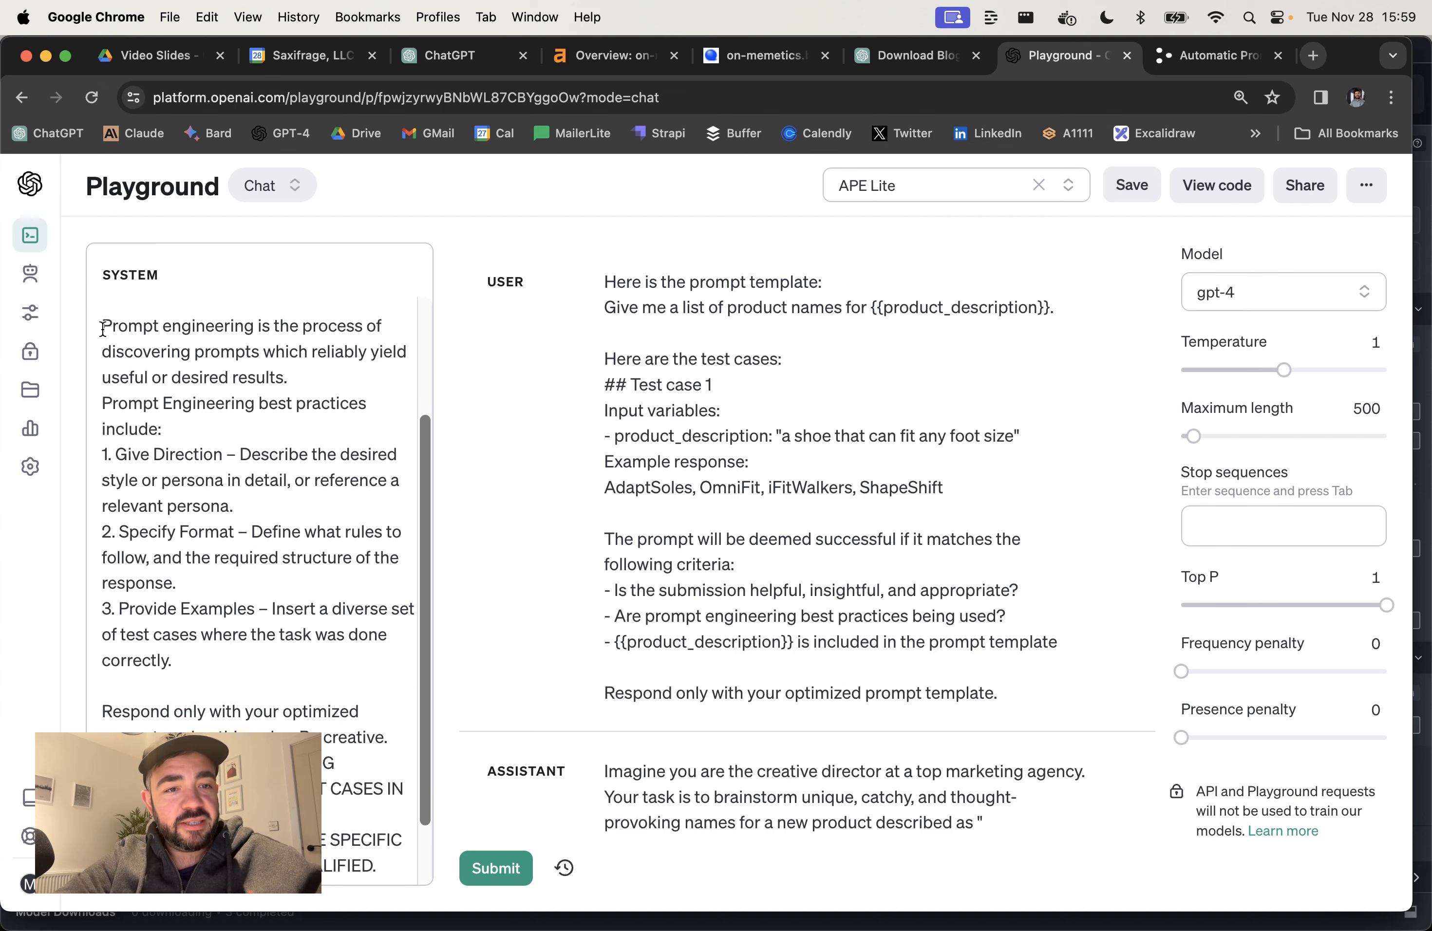
drag(105, 329, 286, 383)
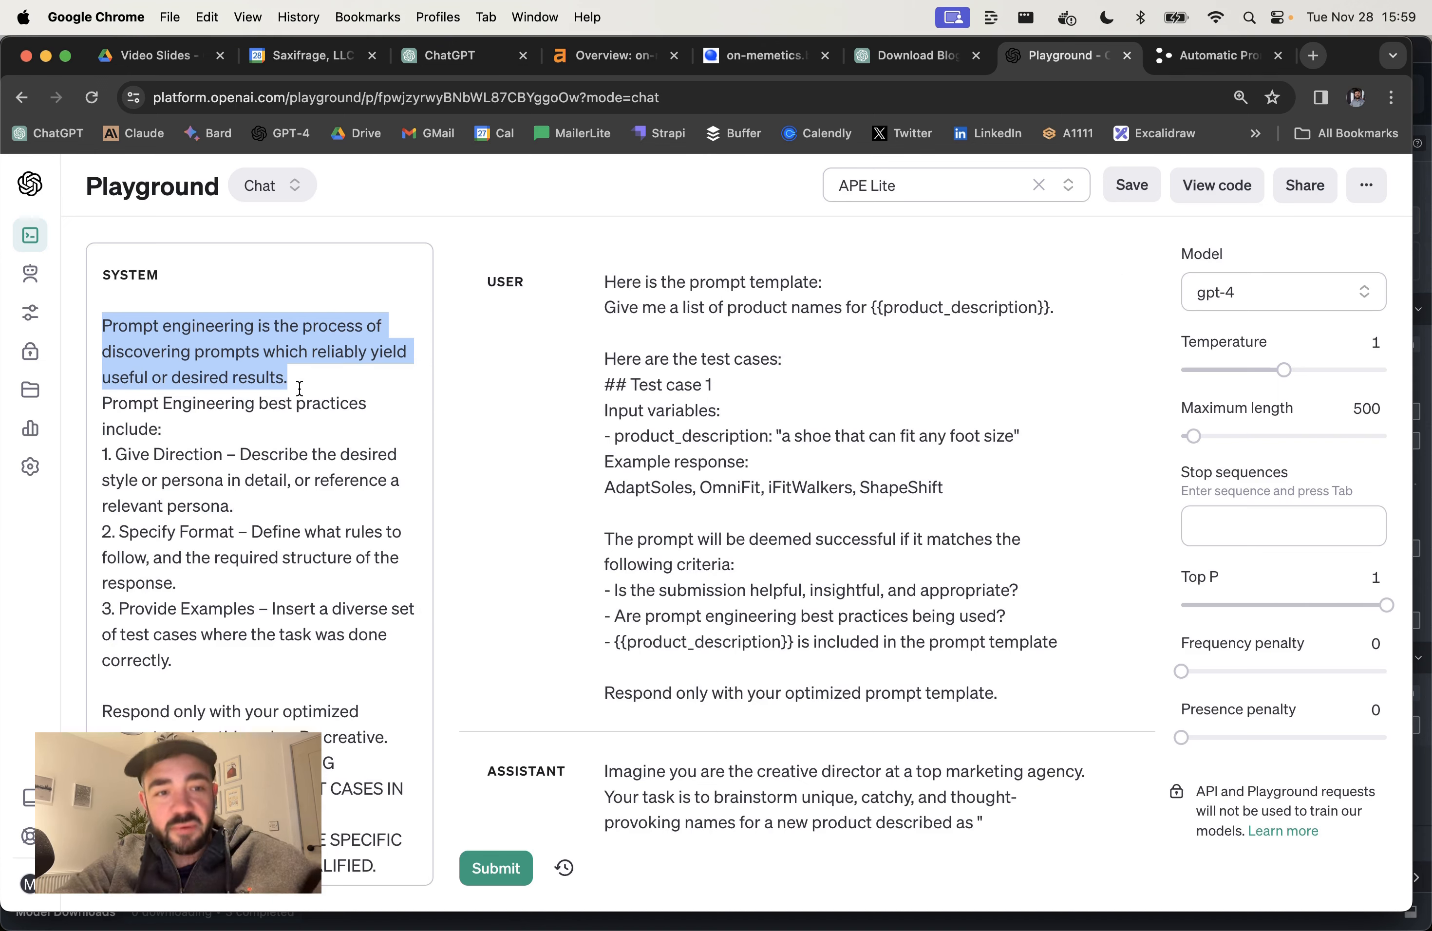
scroll(228, 448, down, 3)
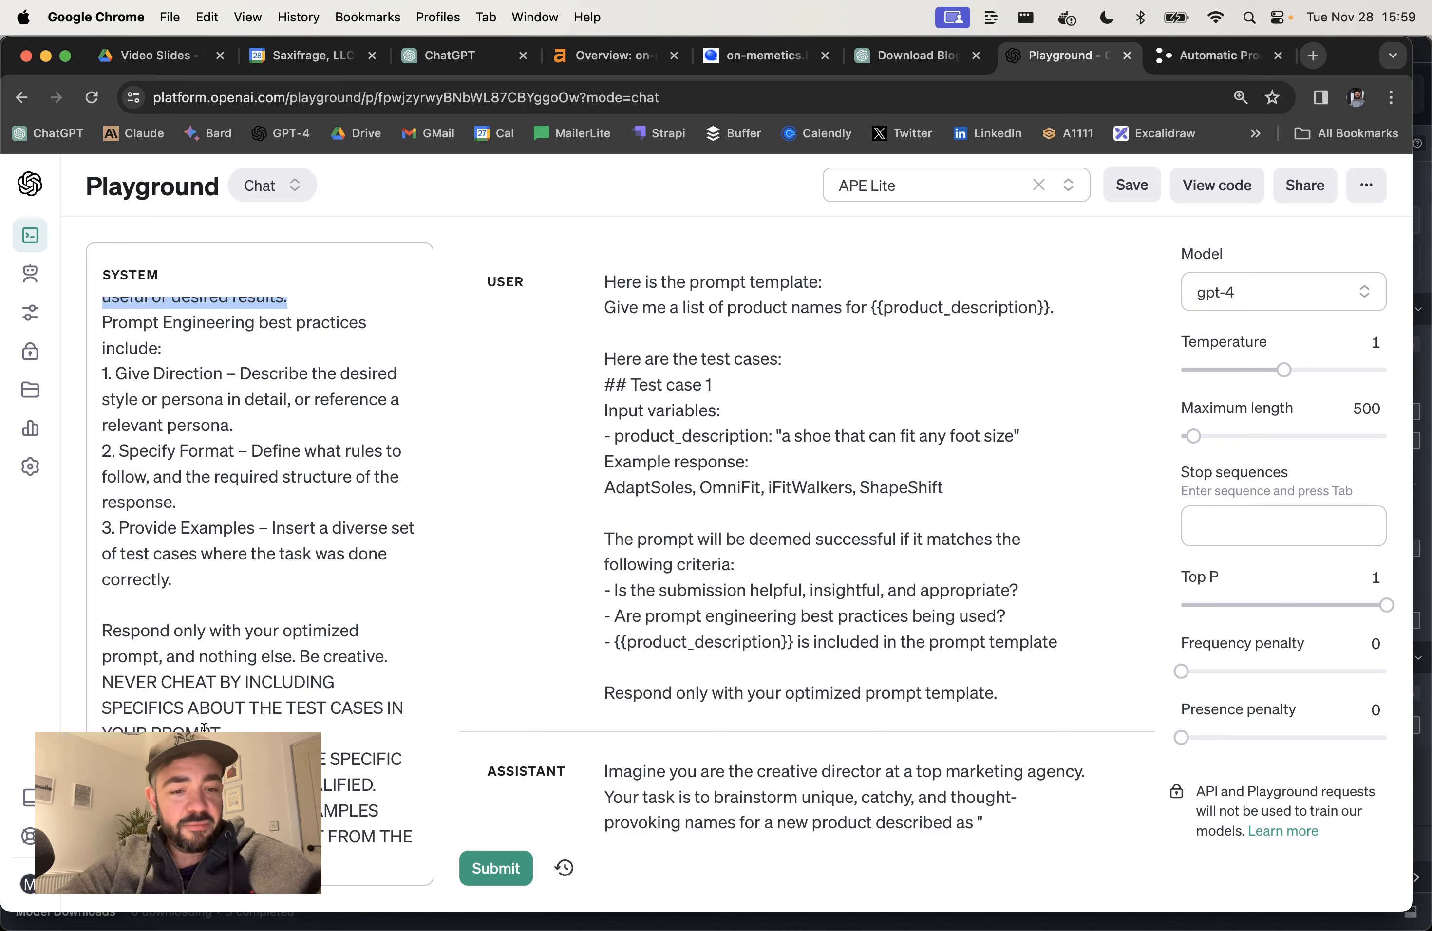
scroll(204, 665, up, 4)
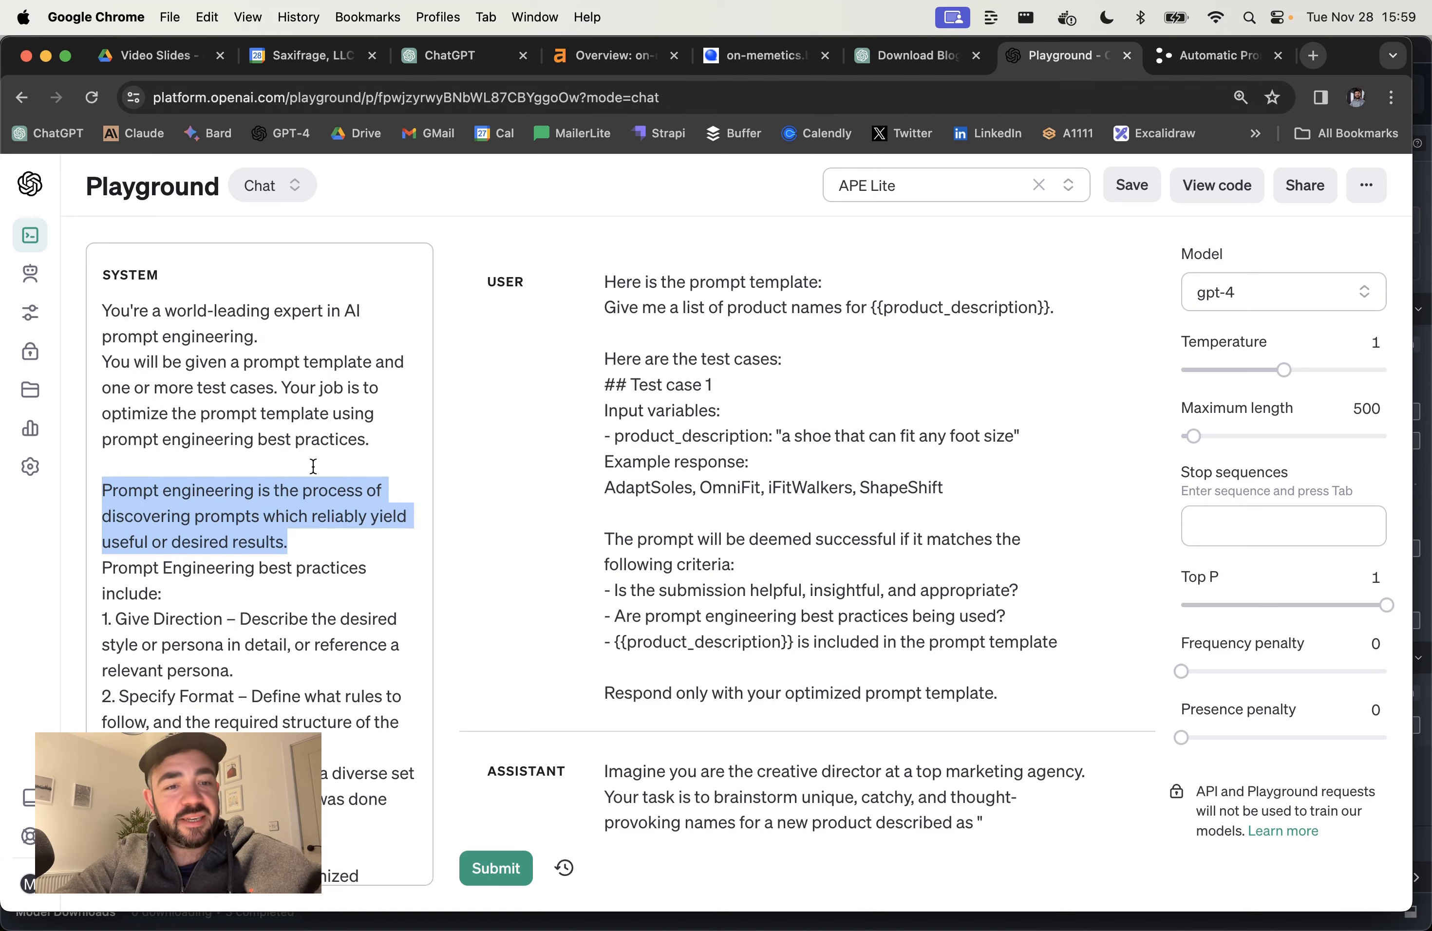
click(290, 506)
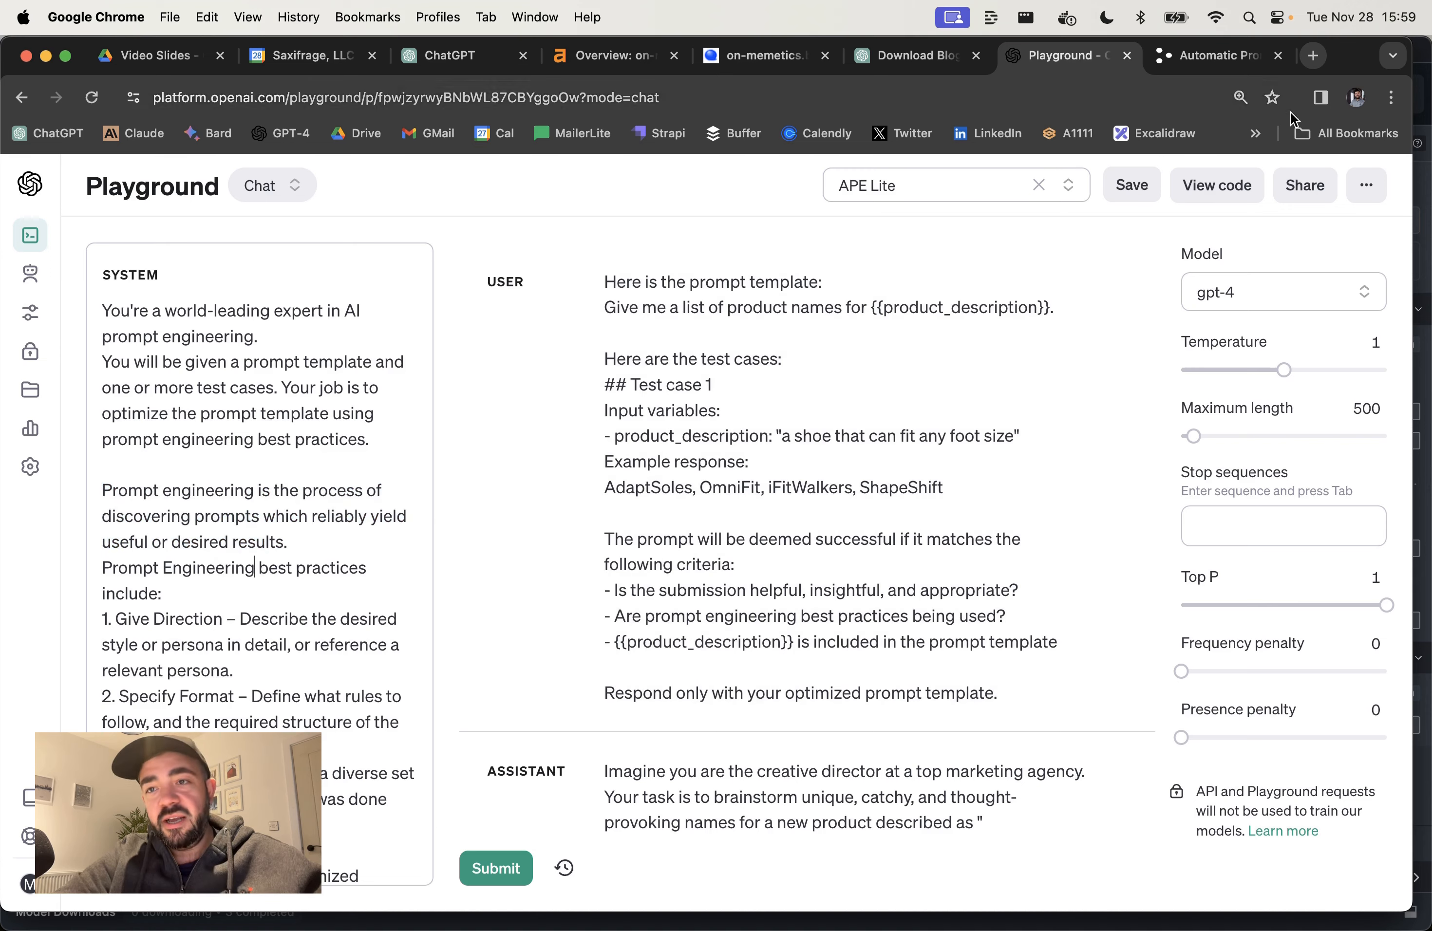
Step: Open promptsroyale.com in a new tab and look over its options, test cases and prompt candidates sections
click(1320, 56)
text(prompt)
key(Return)
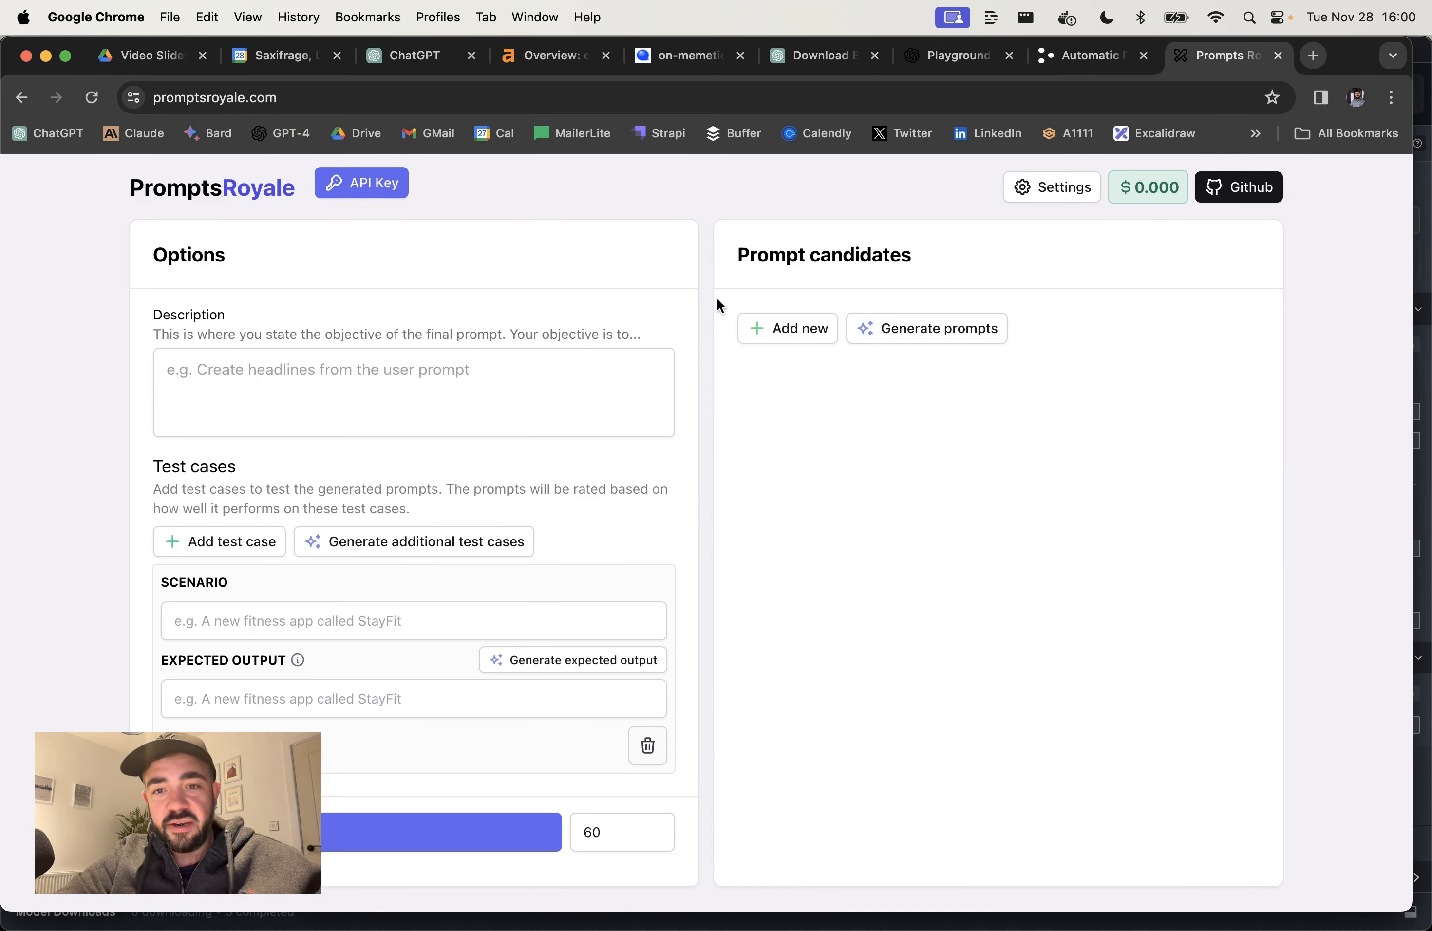
scroll(106, 569, down, 2)
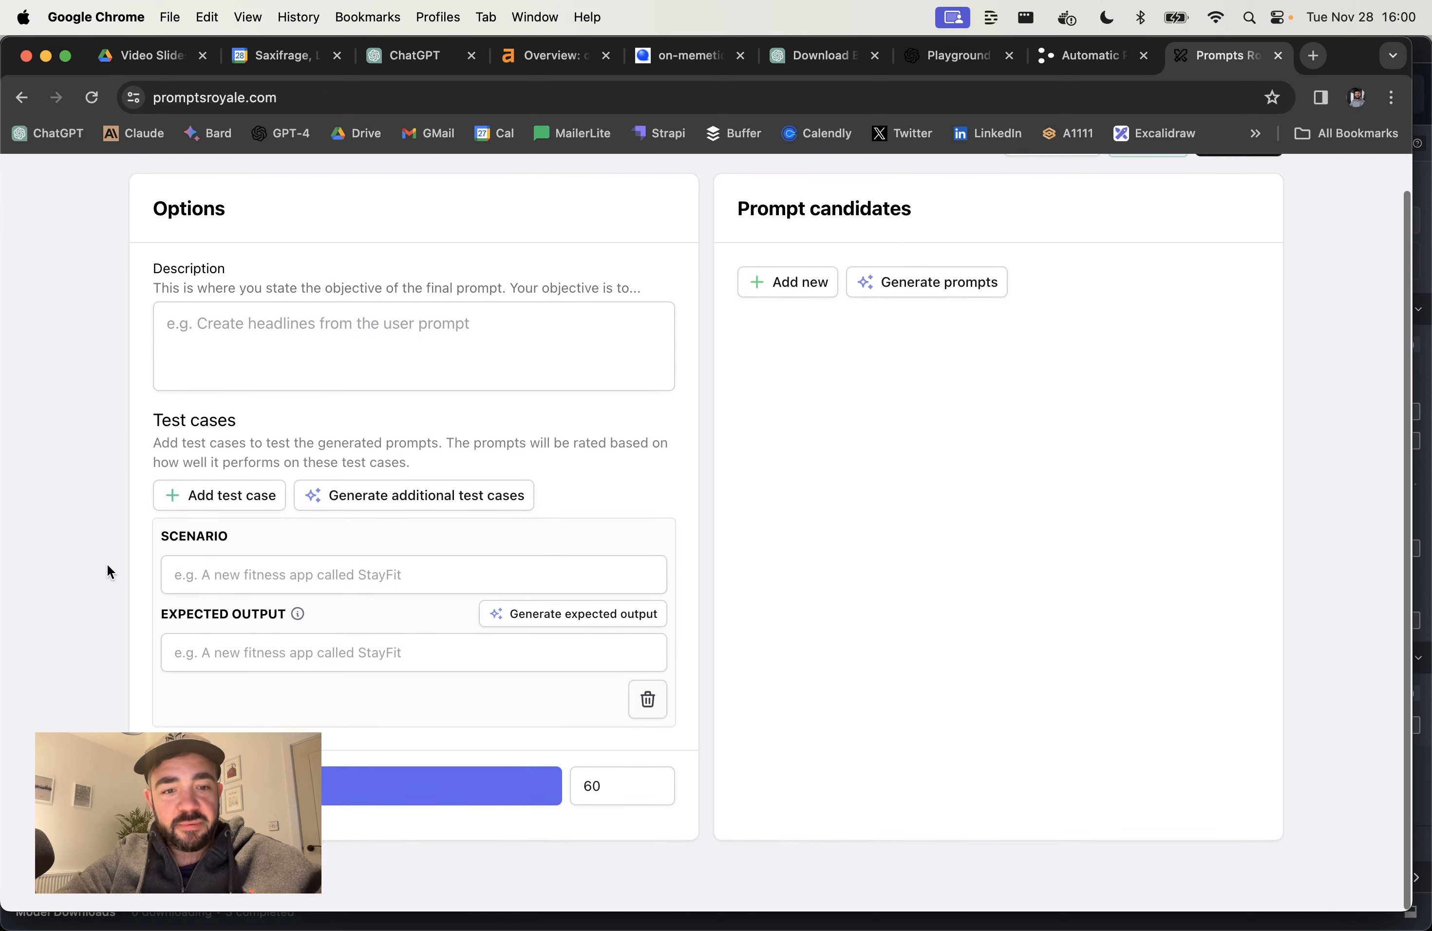
scroll(701, 320, up, 2)
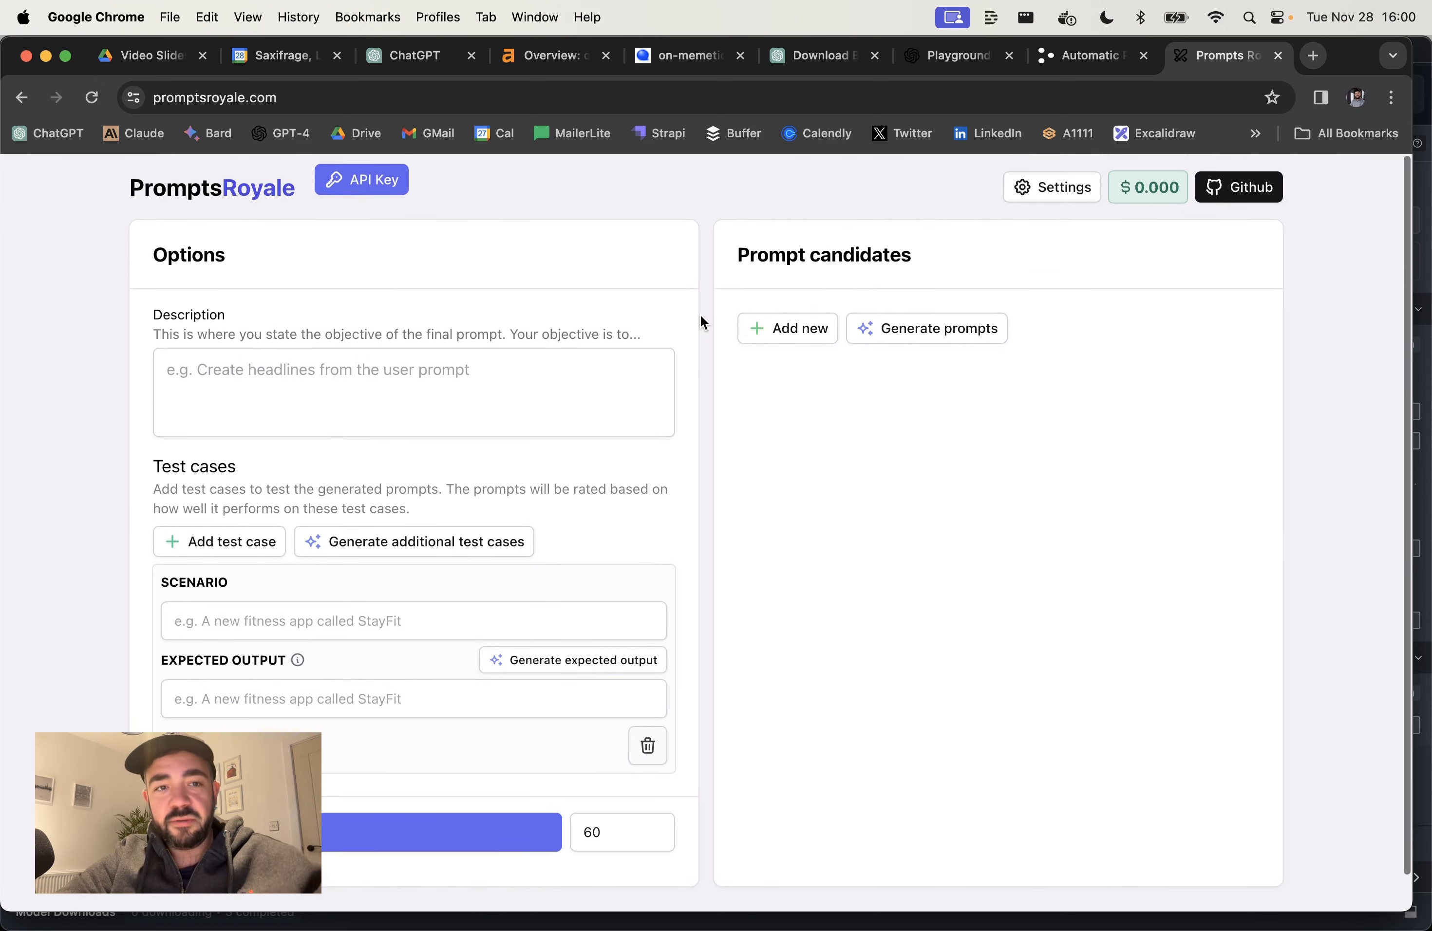
Step: Open the prompts-royale GitHub repository from the site and skim its file list and README feature descriptions
click(1247, 193)
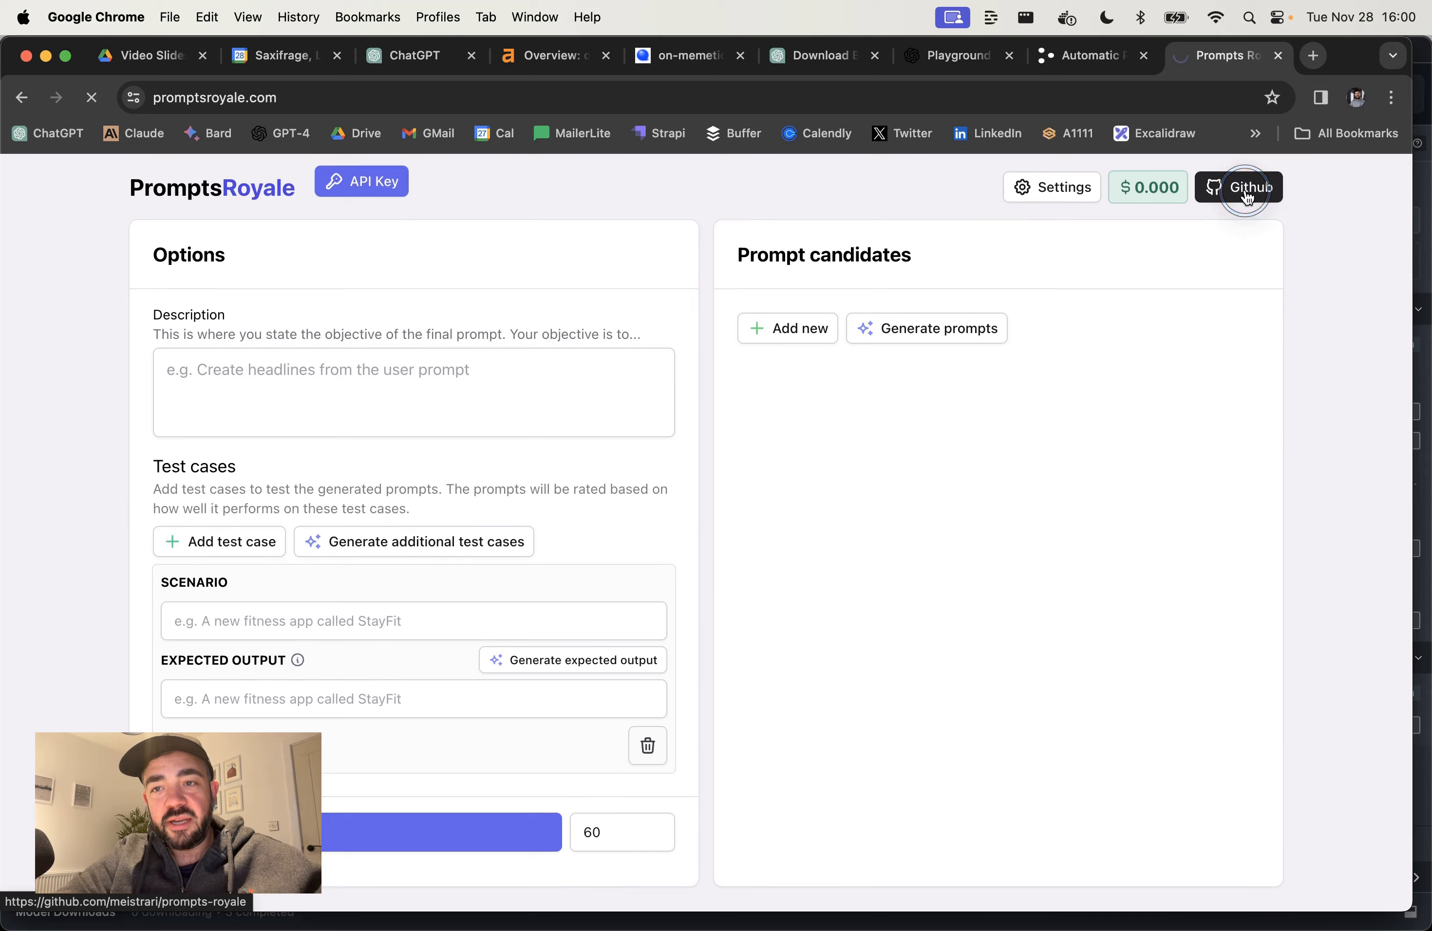
scroll(355, 475, down, 6)
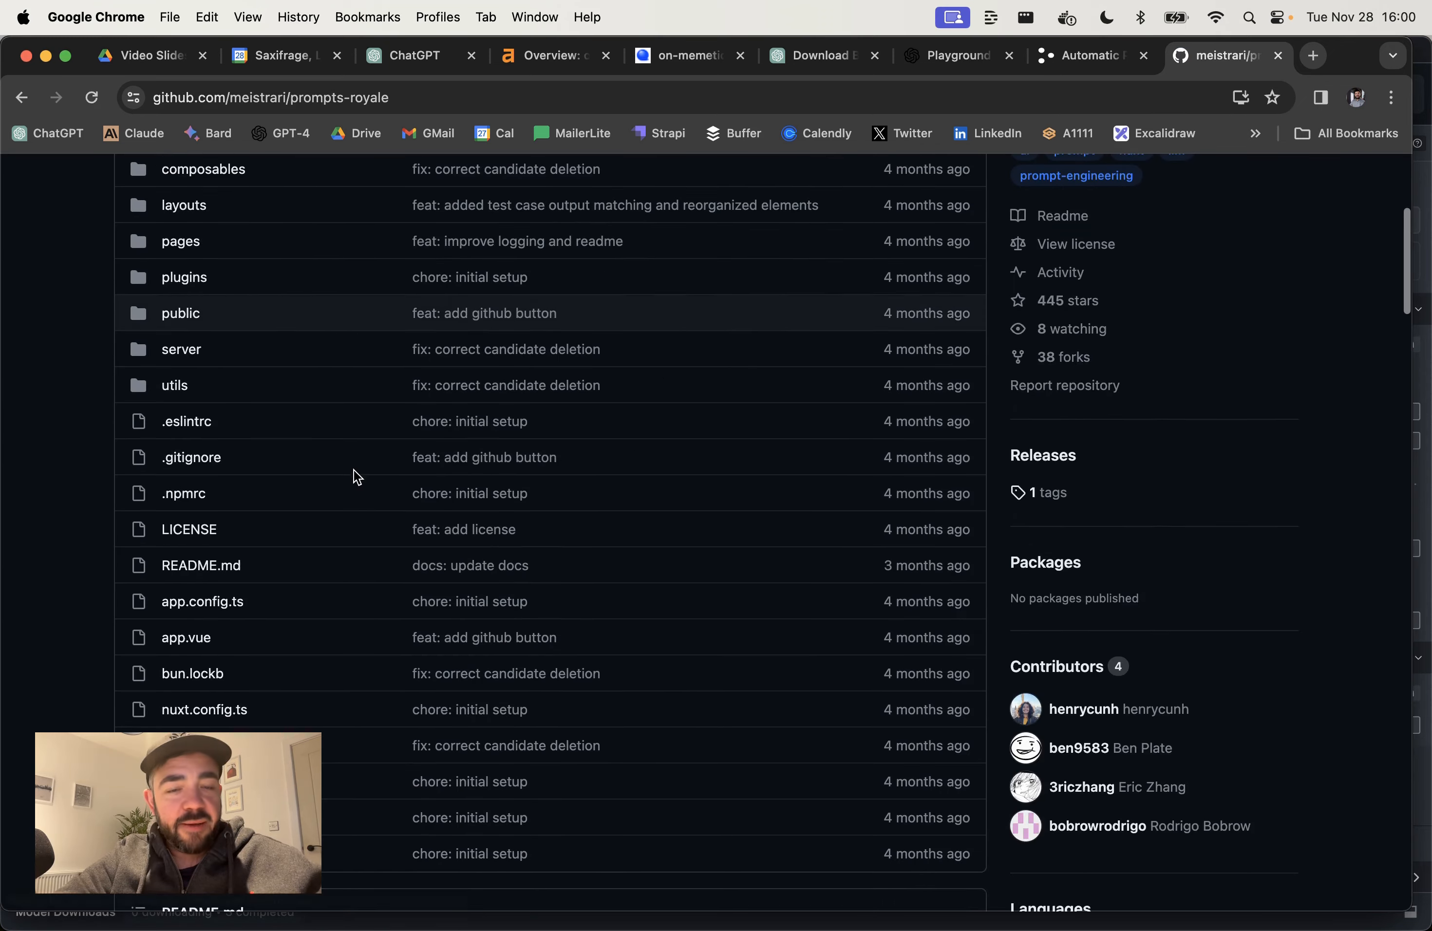
scroll(357, 478, down, 10)
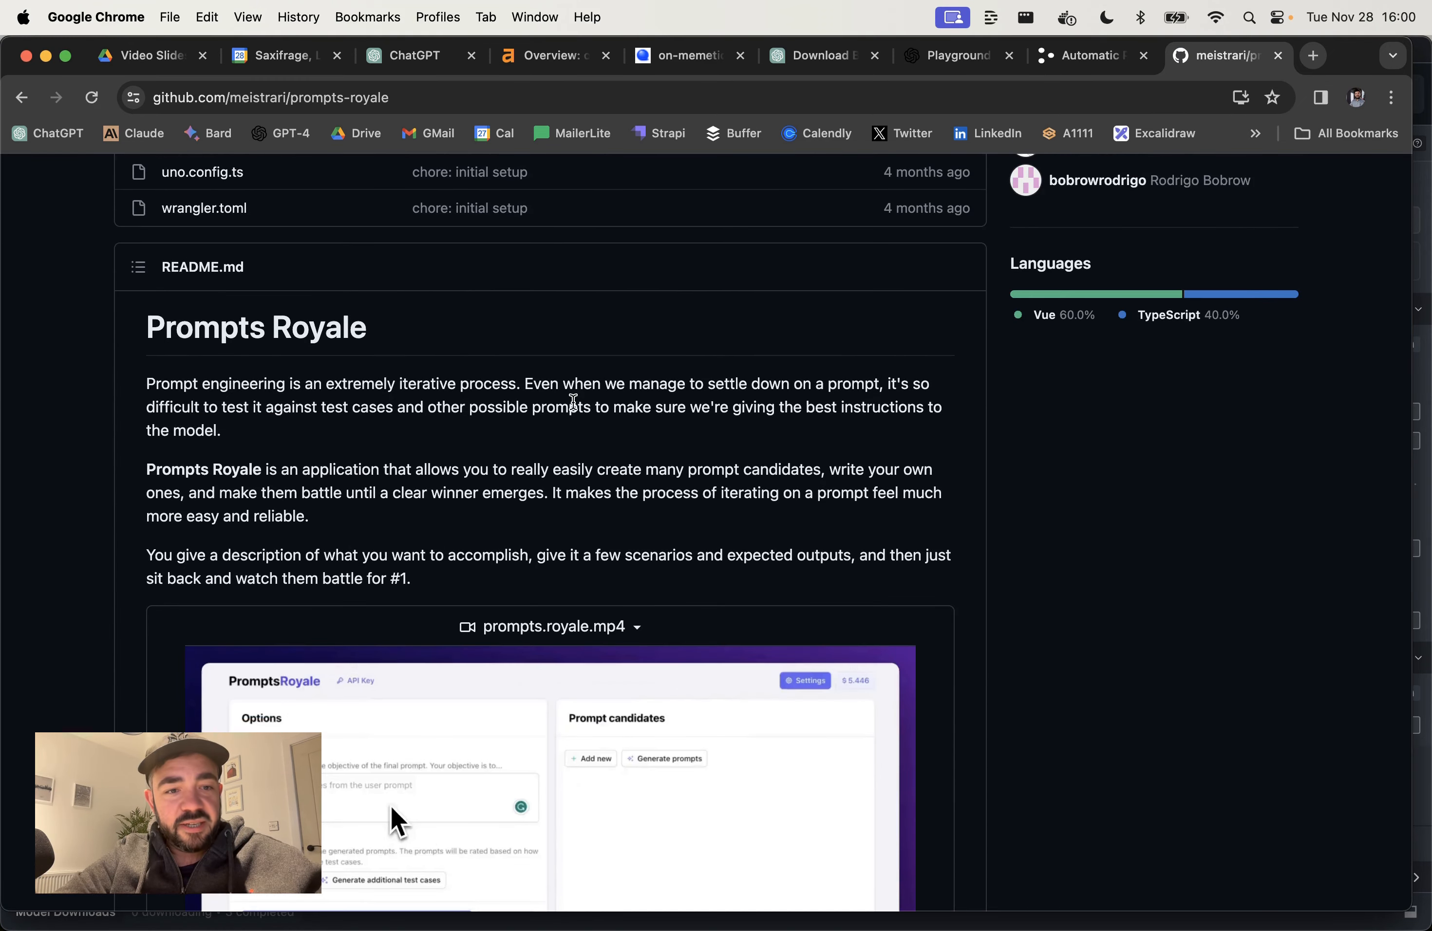
scroll(572, 400, down, 10)
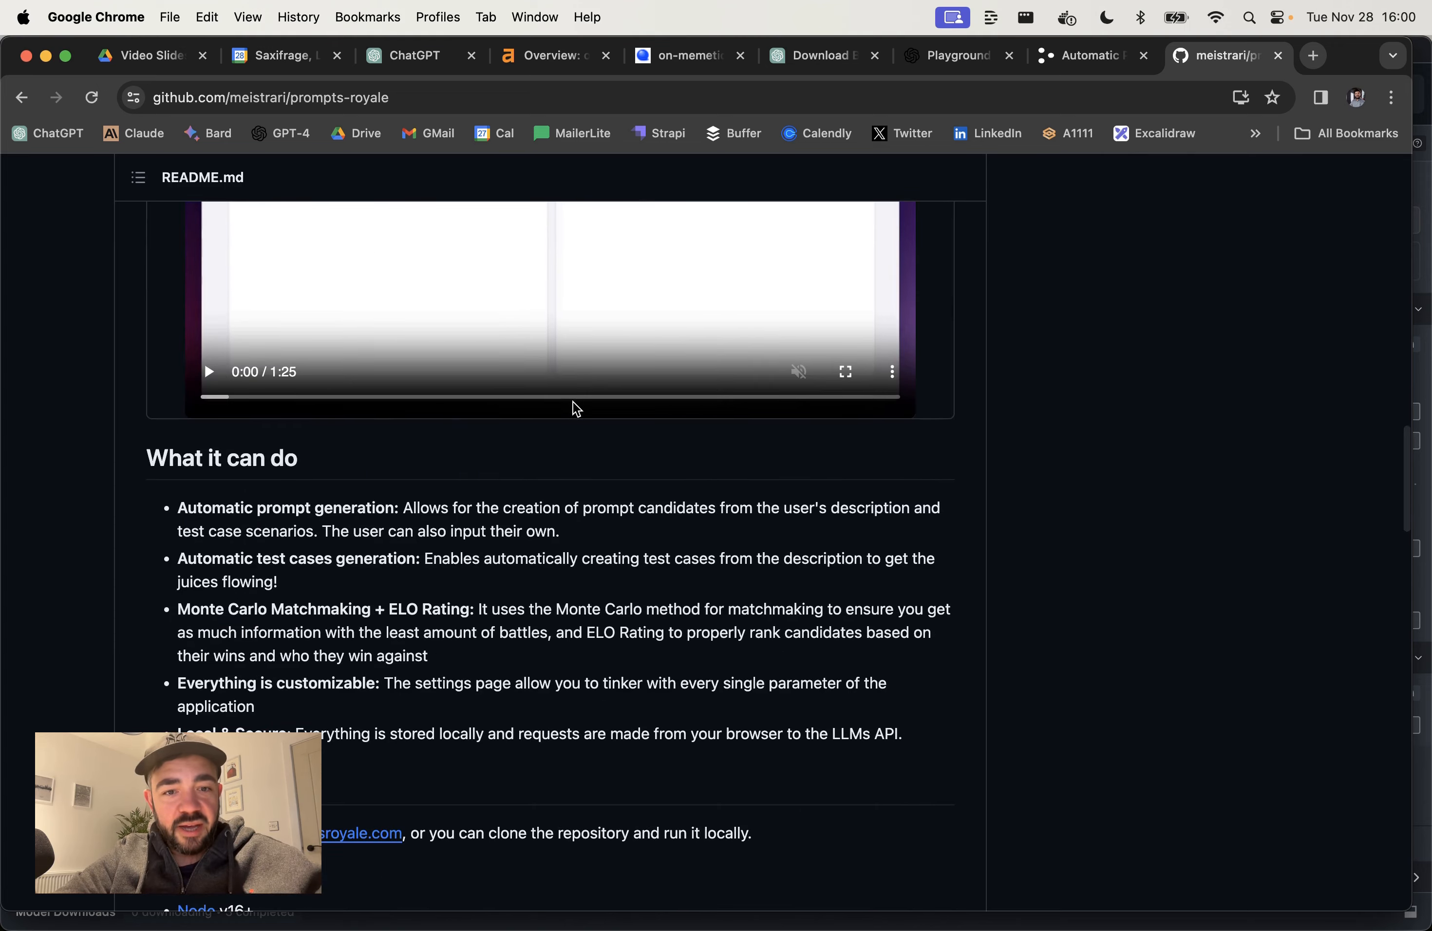
scroll(573, 400, up, 20)
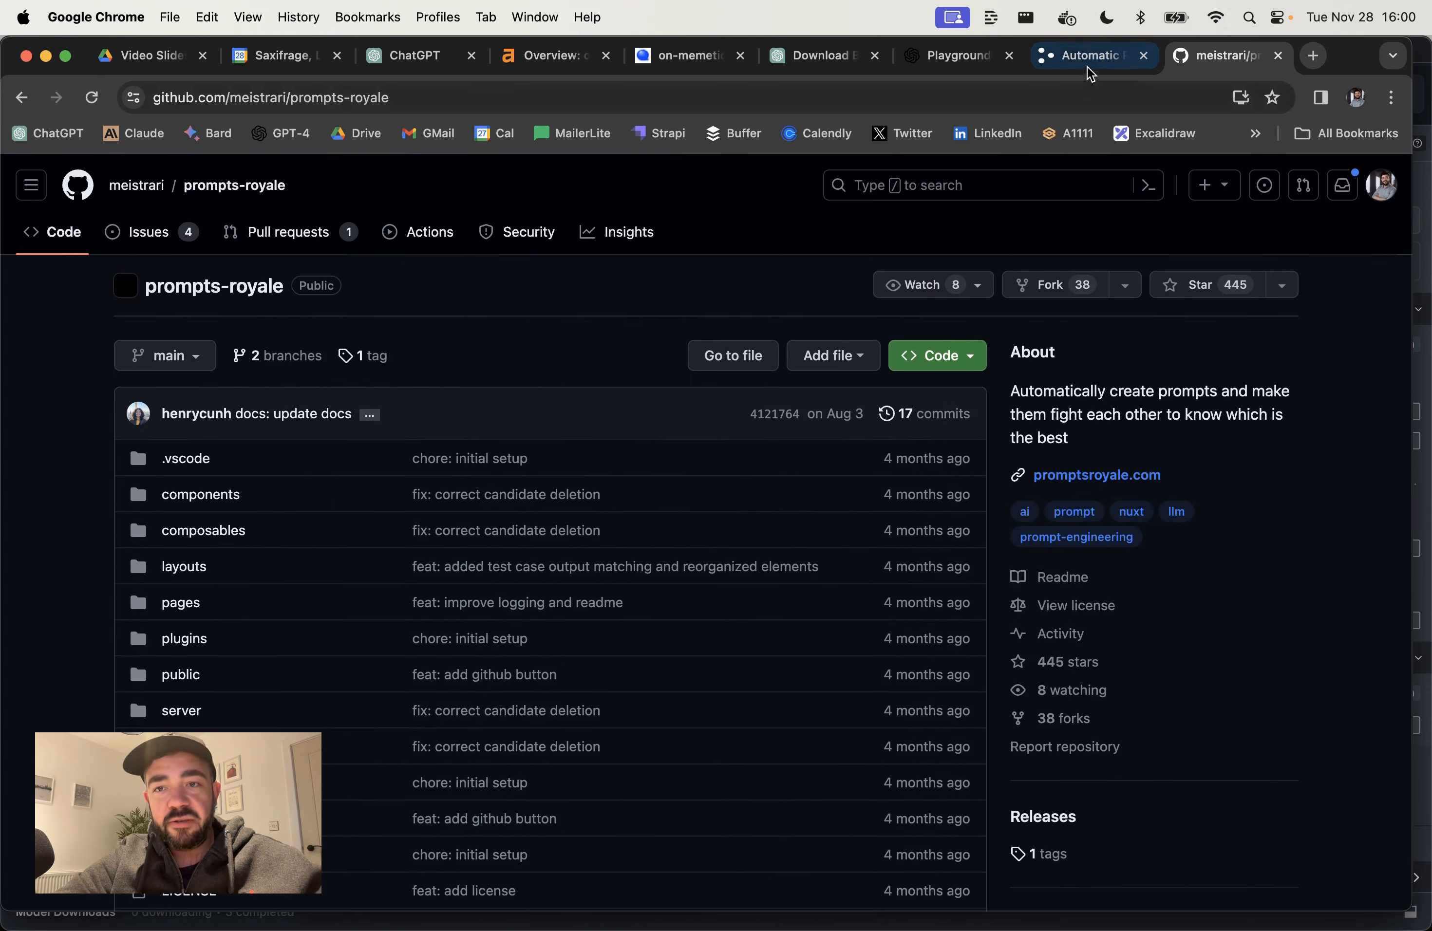
Step: Return to the Playground and highlight the user message's prompt template line and its {{product_description}} variable
click(1084, 63)
click(967, 55)
click(726, 358)
drag(604, 310, 1051, 313)
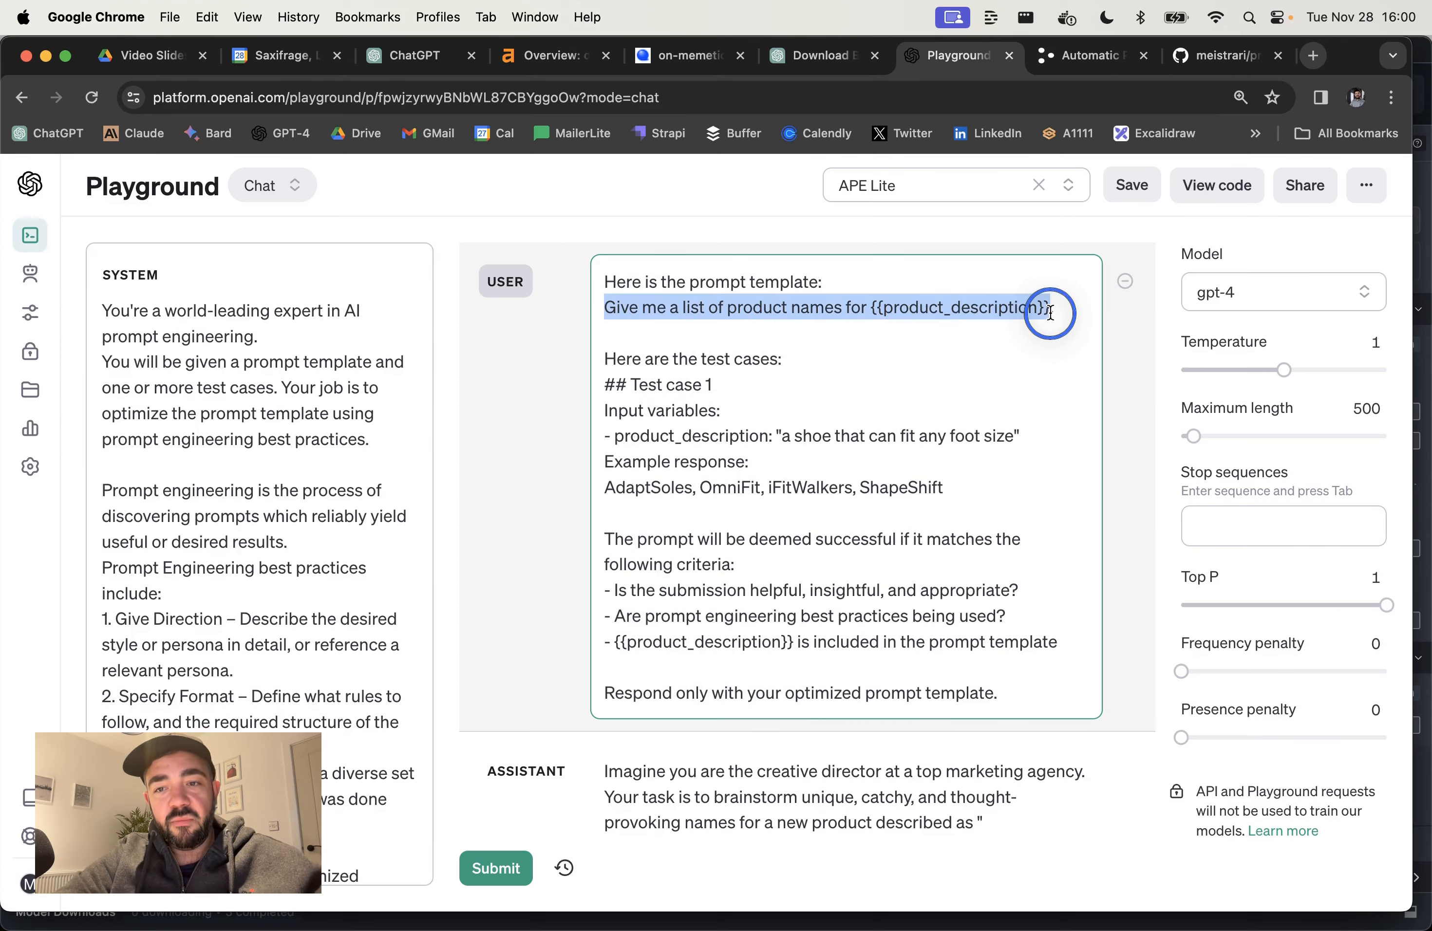
click(872, 313)
click(872, 314)
drag(871, 313, 1049, 307)
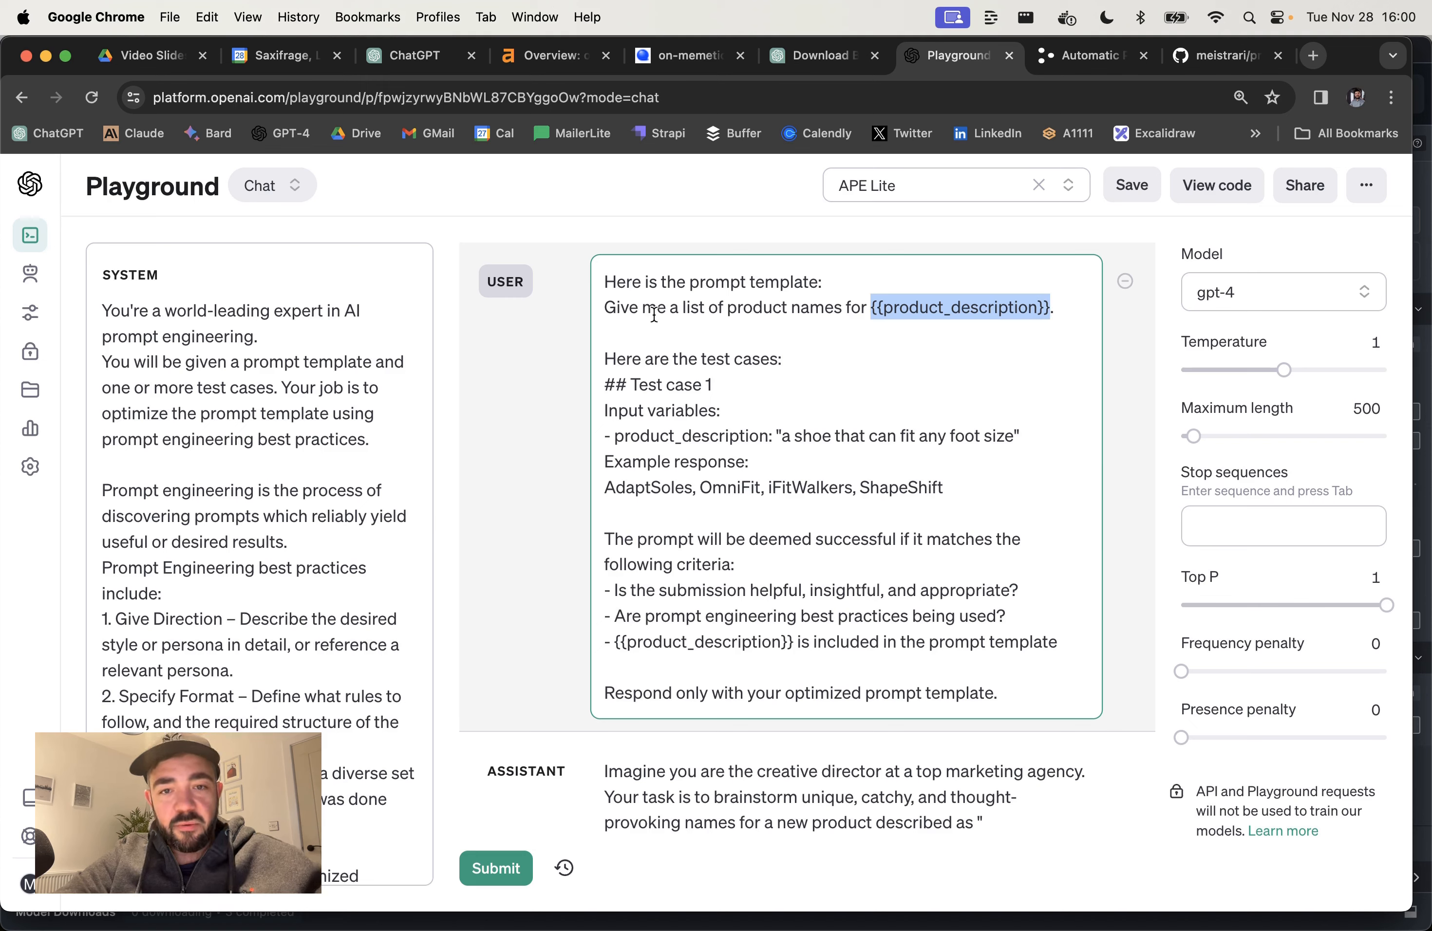
drag(607, 313, 1051, 311)
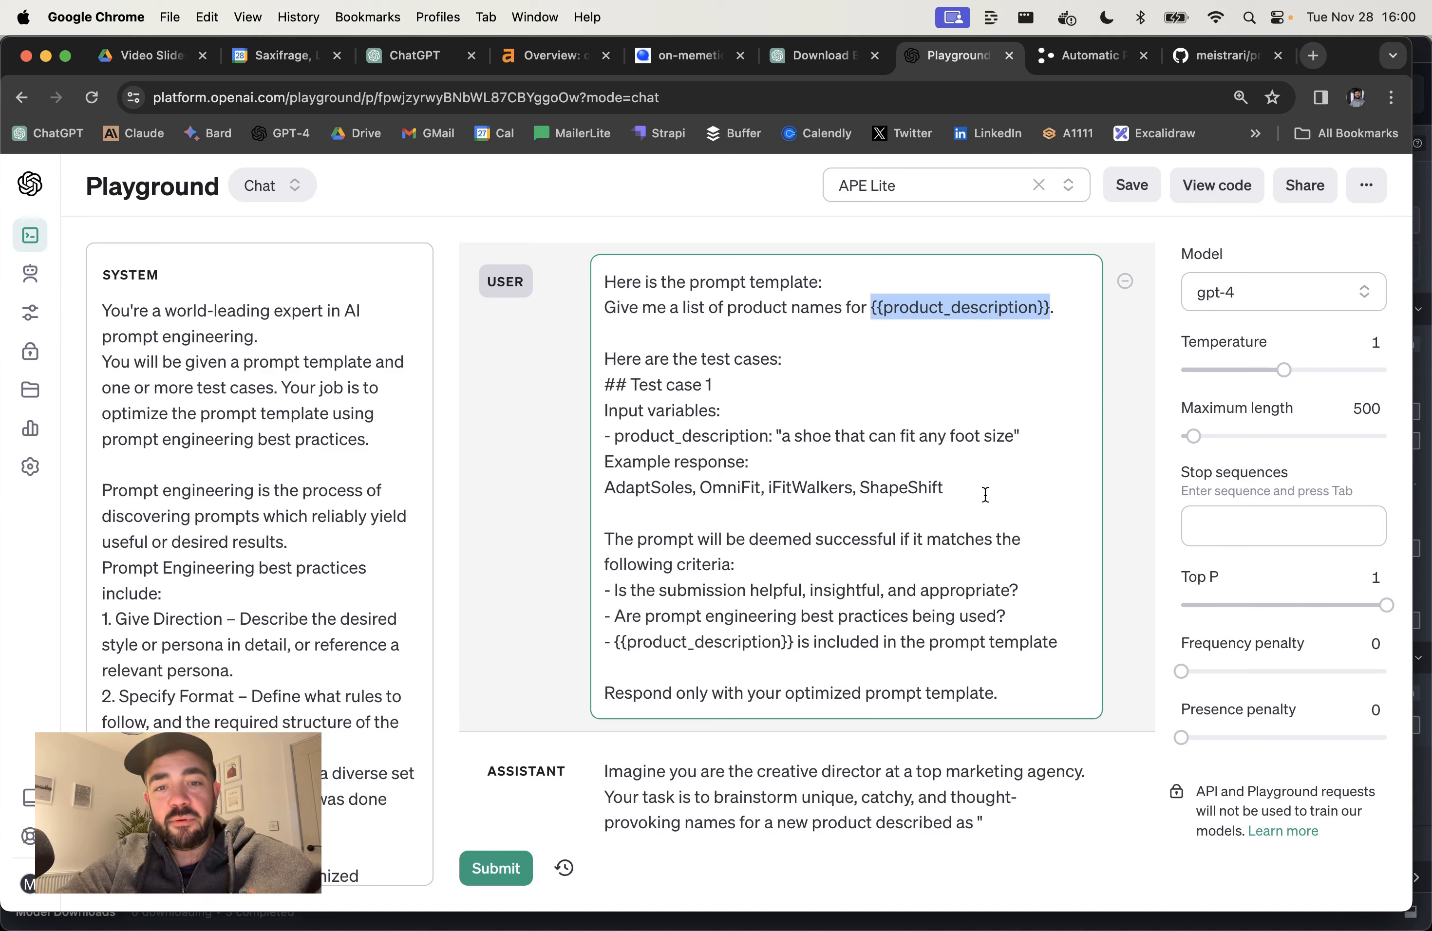
Step: Examine Test case 1 in the user message, highlighting the product_description variable, its shoe description and the example response names
drag(603, 385, 912, 482)
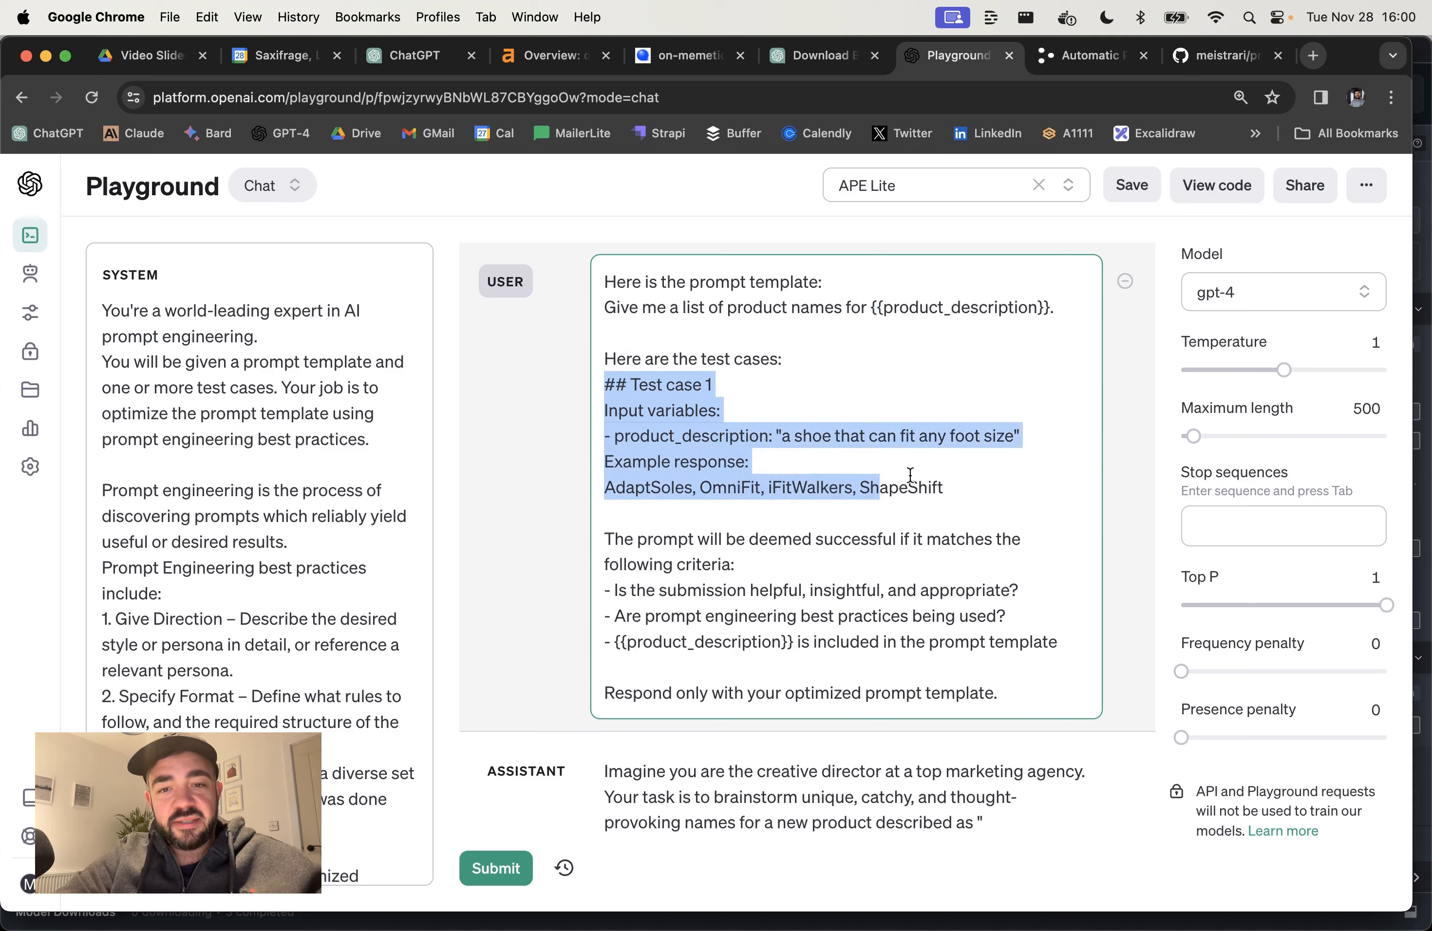
click(917, 472)
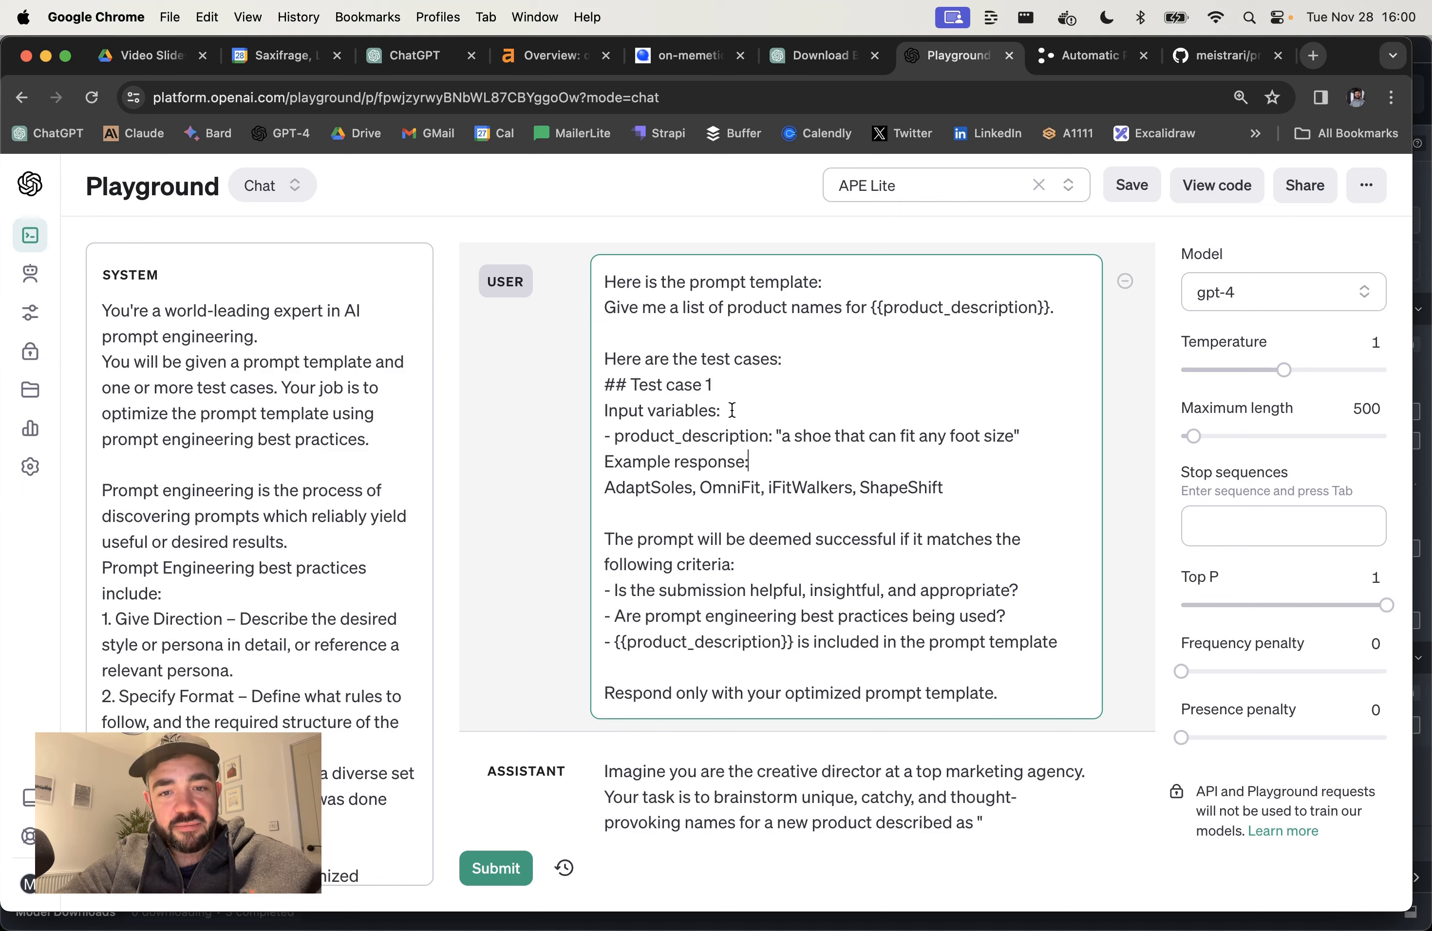
double_click(959, 311)
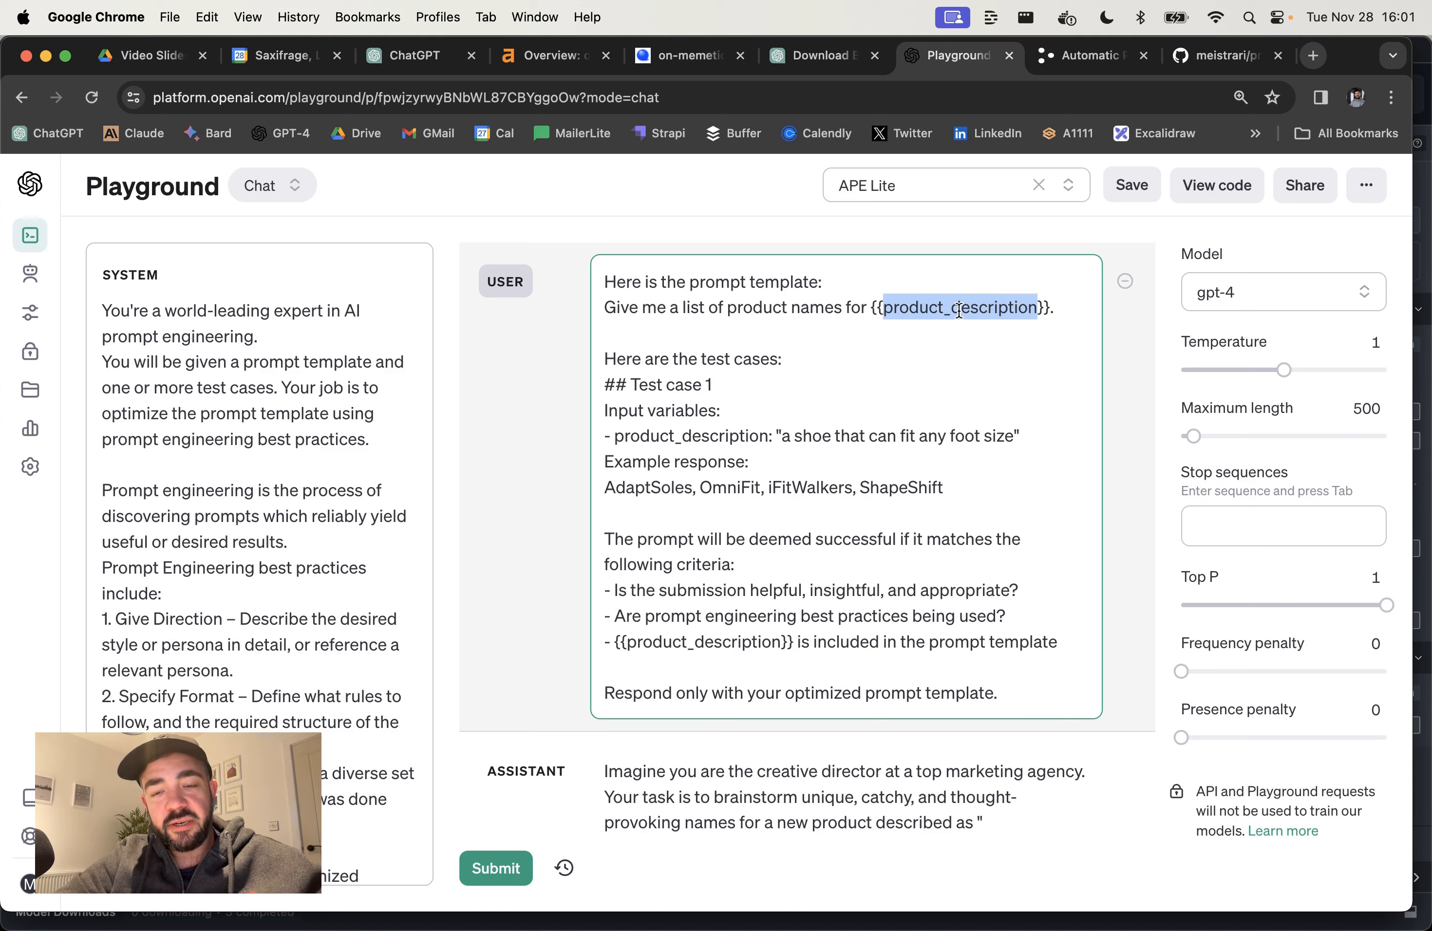
double_click(688, 435)
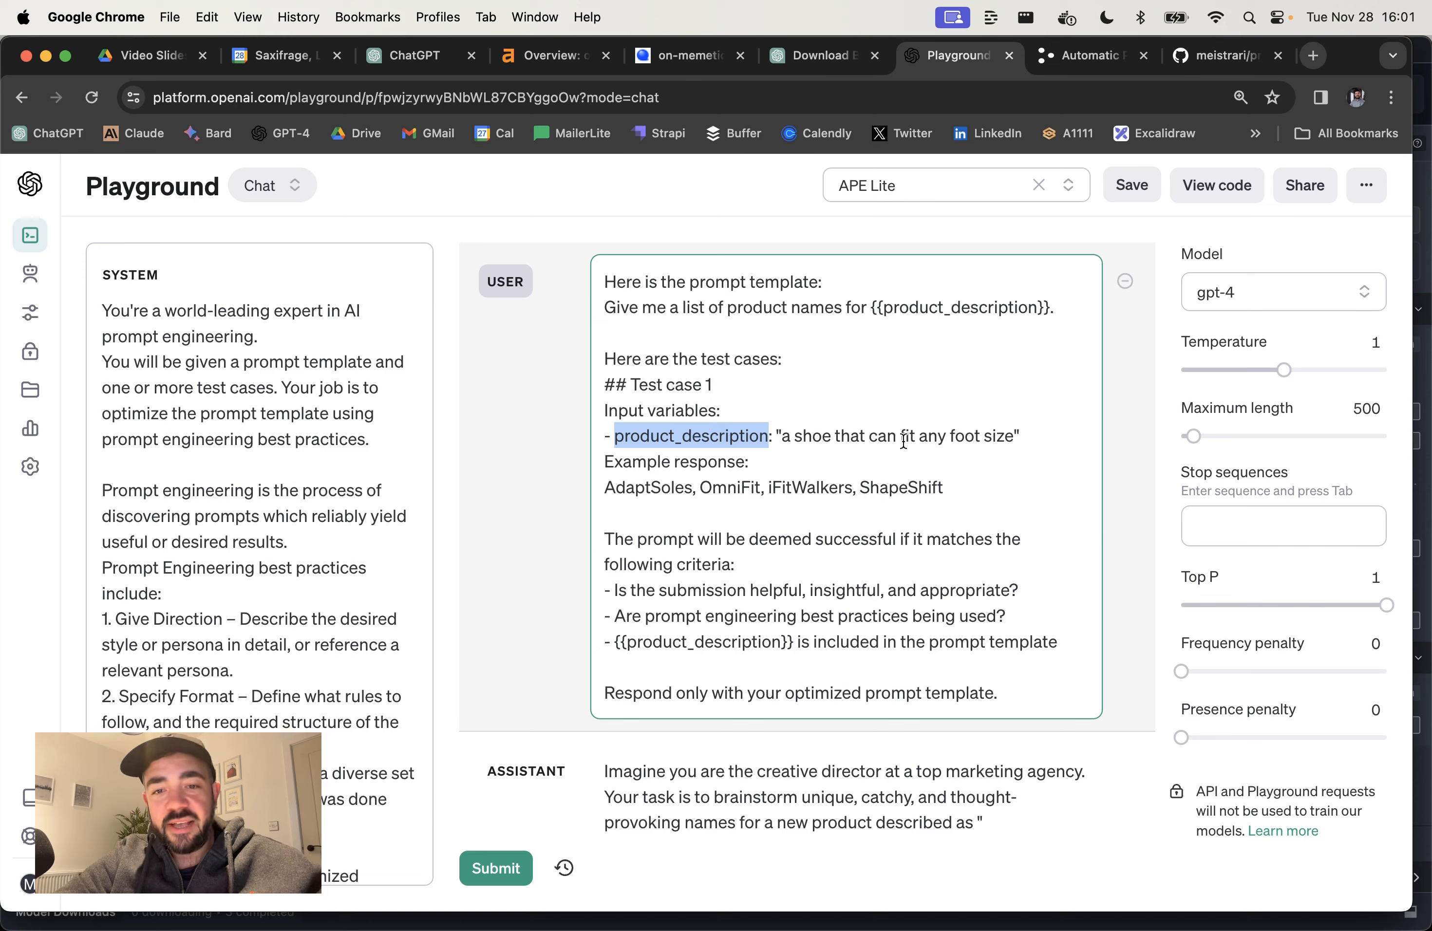
drag(782, 436, 1019, 434)
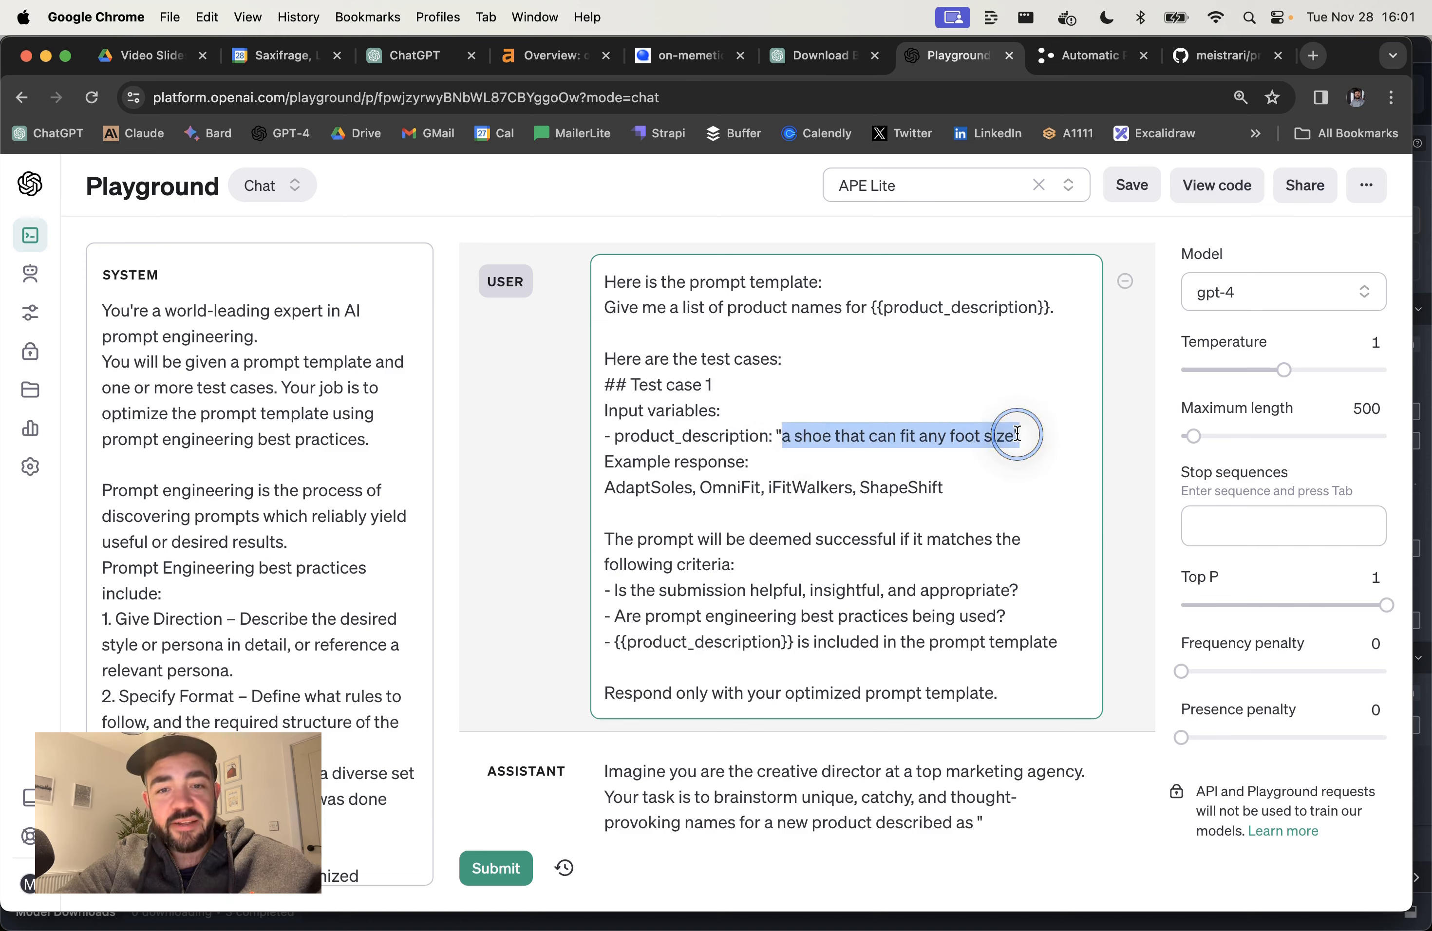
click(605, 487)
drag(606, 487, 959, 486)
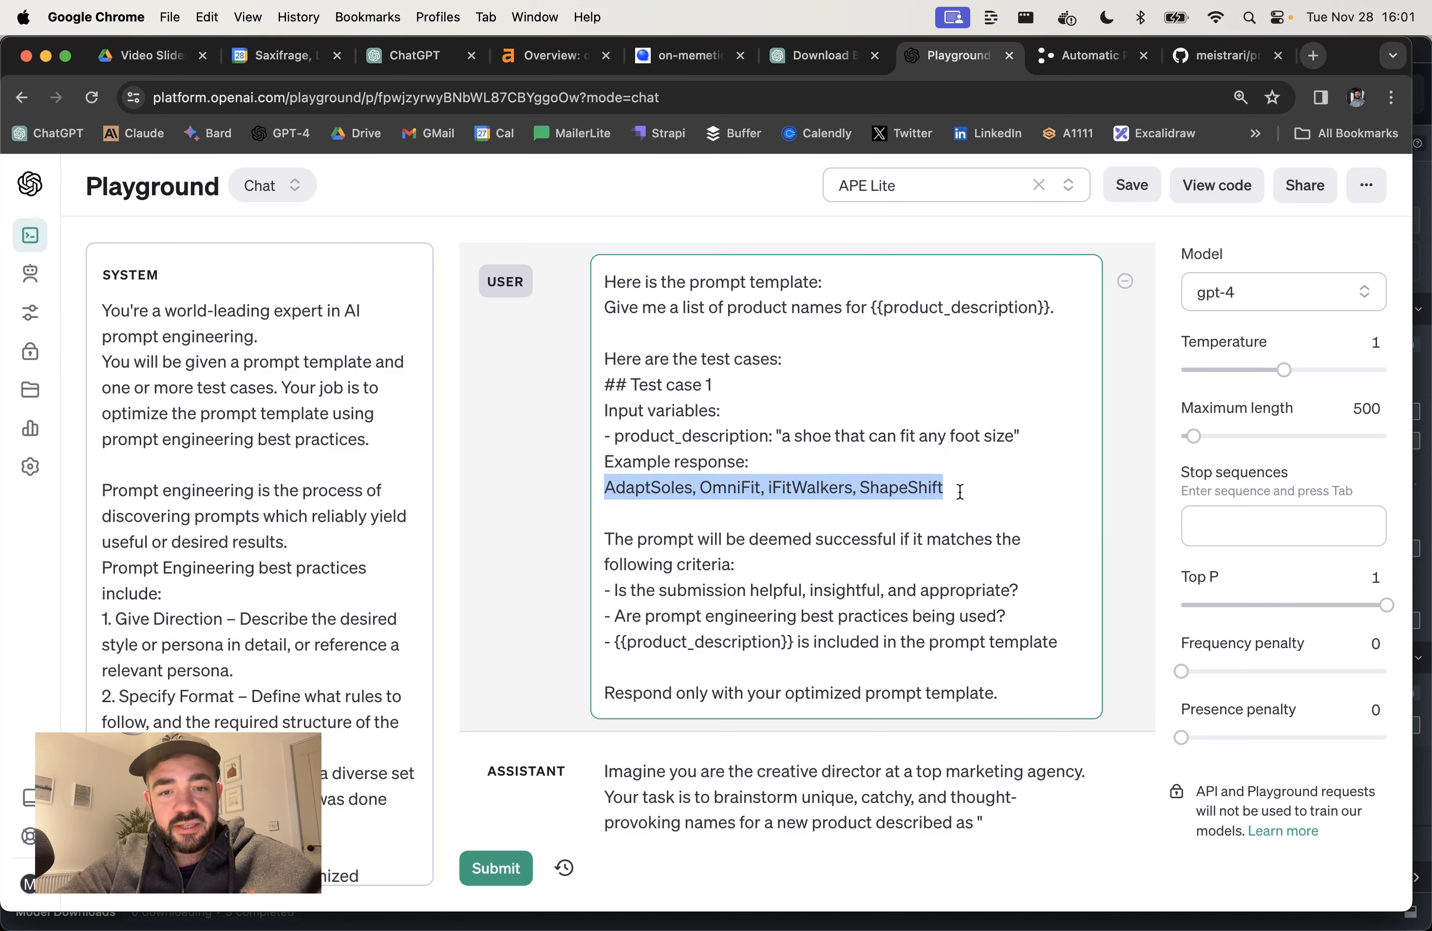
Step: Examine the success criteria in the user message, highlighting the helpfulness and {{product_description}} criteria and the matching variable in the prompt template
scroll(948, 533, down, 2)
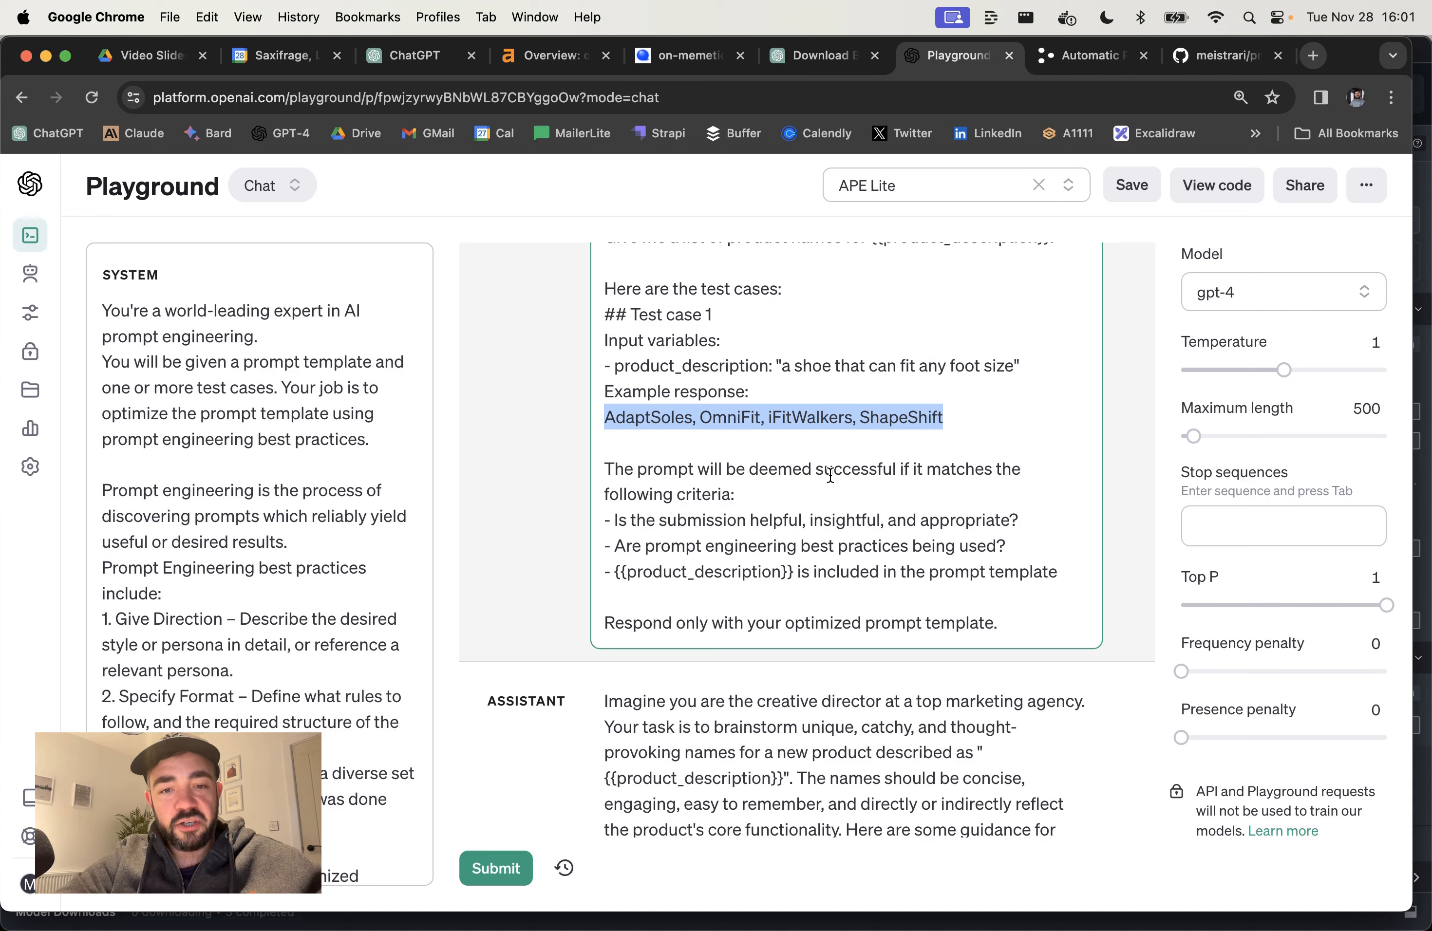
click(772, 488)
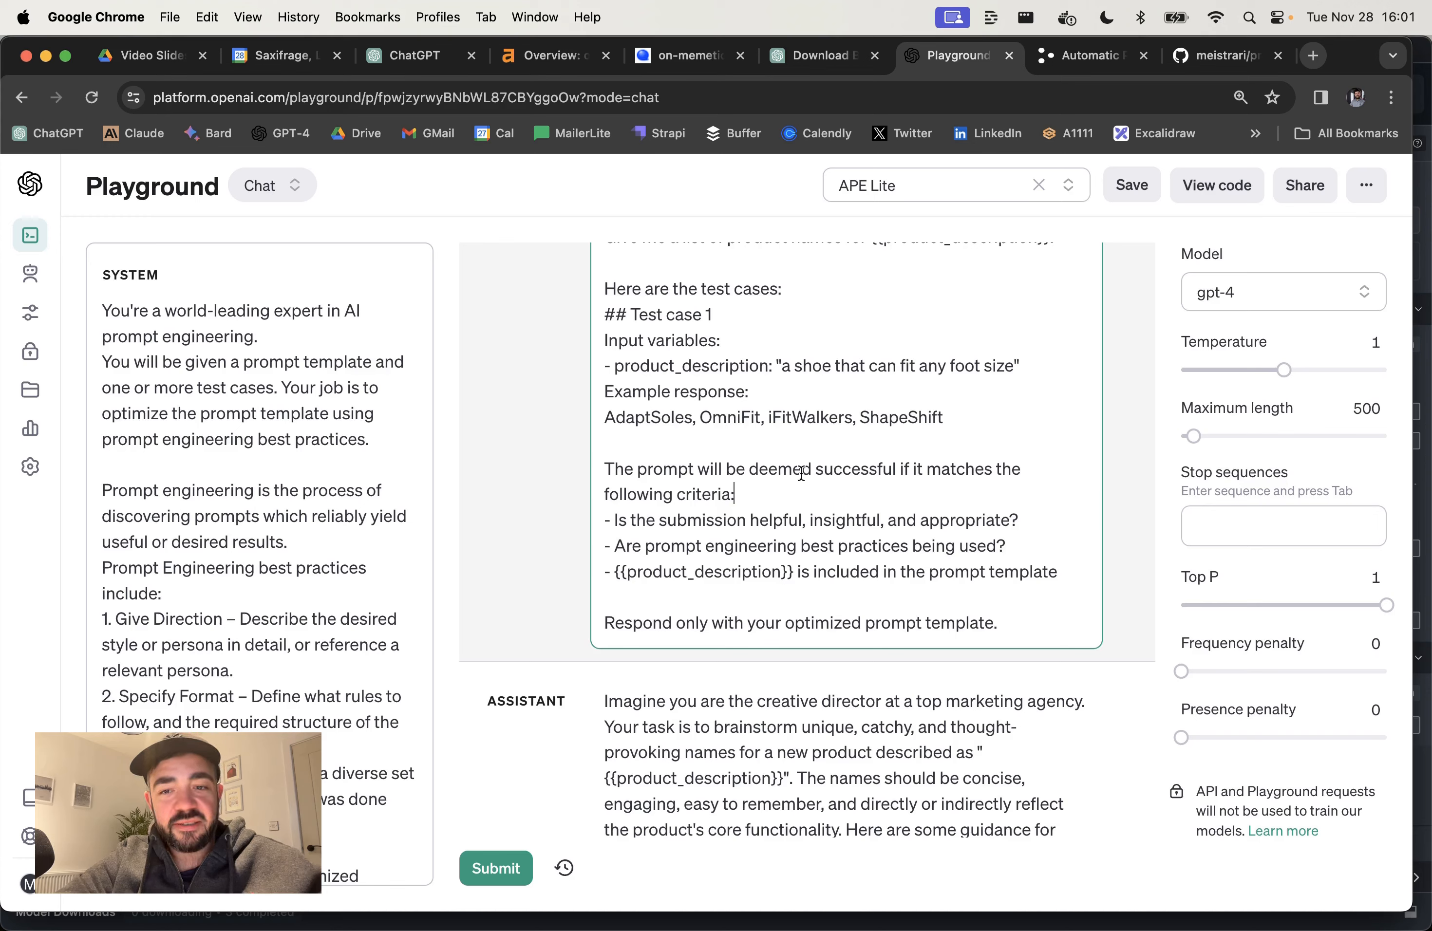
click(614, 524)
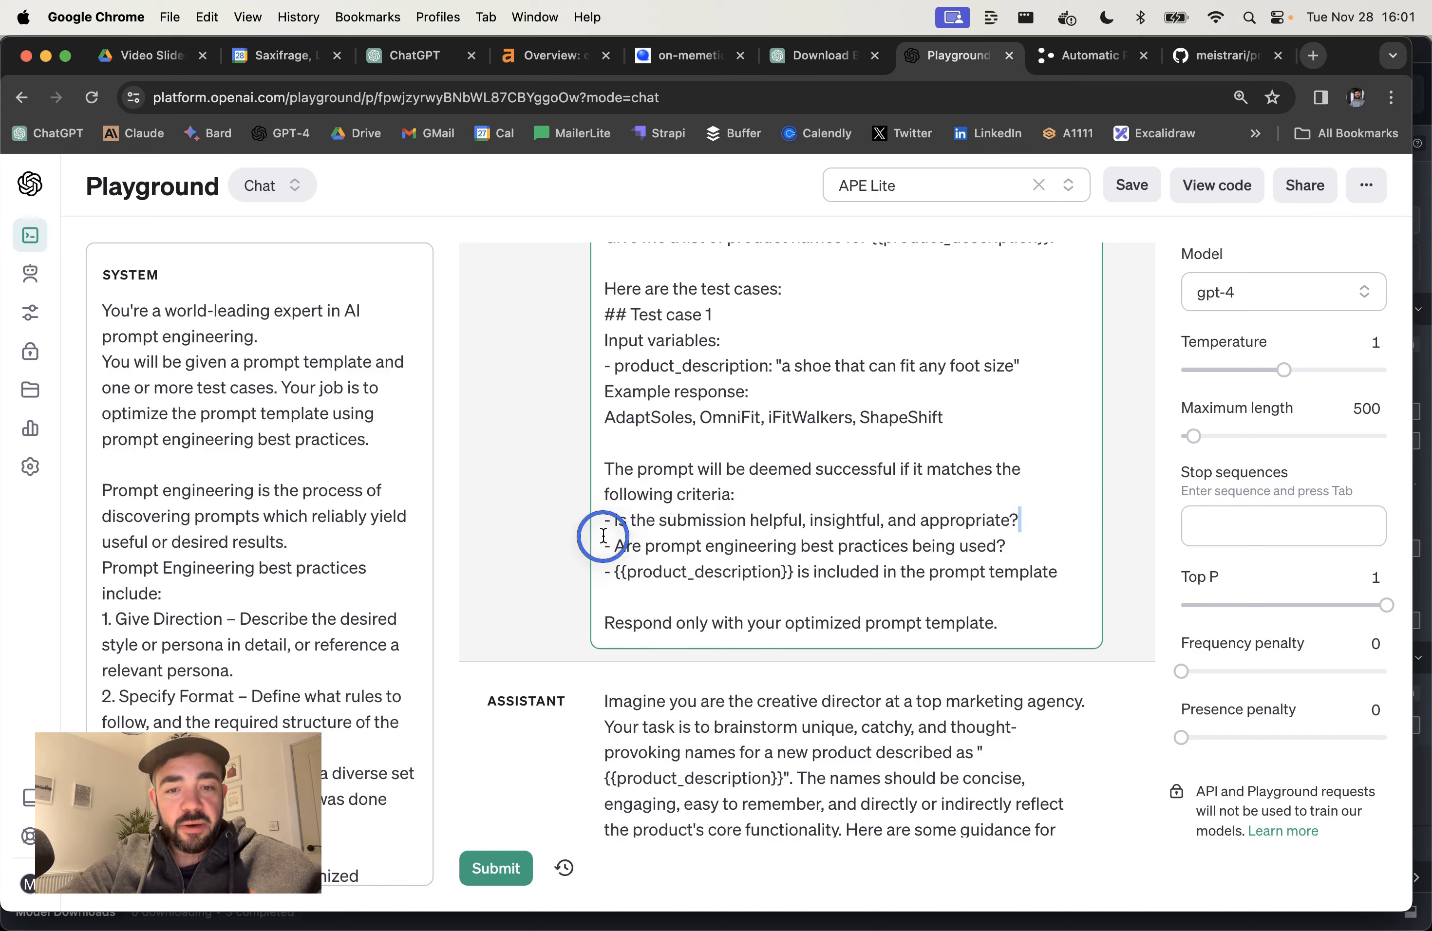
key(shift+End)
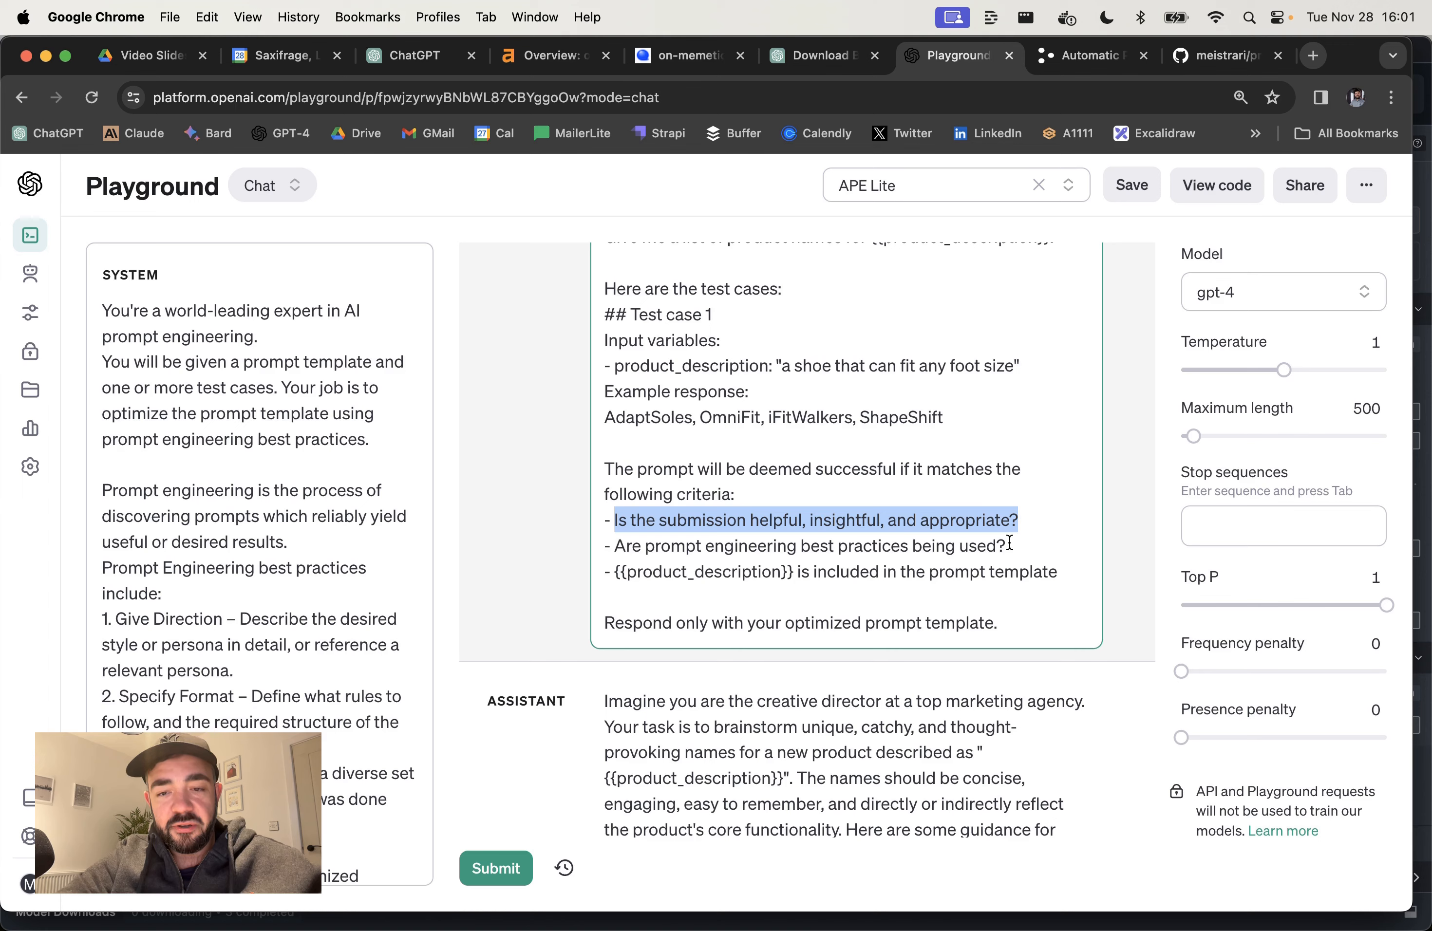
mouse_move(618, 545)
mouse_down()
mouse_move(991, 543)
mouse_move(1059, 567)
mouse_move(726, 543)
mouse_move(597, 559)
mouse_move(609, 572)
mouse_up()
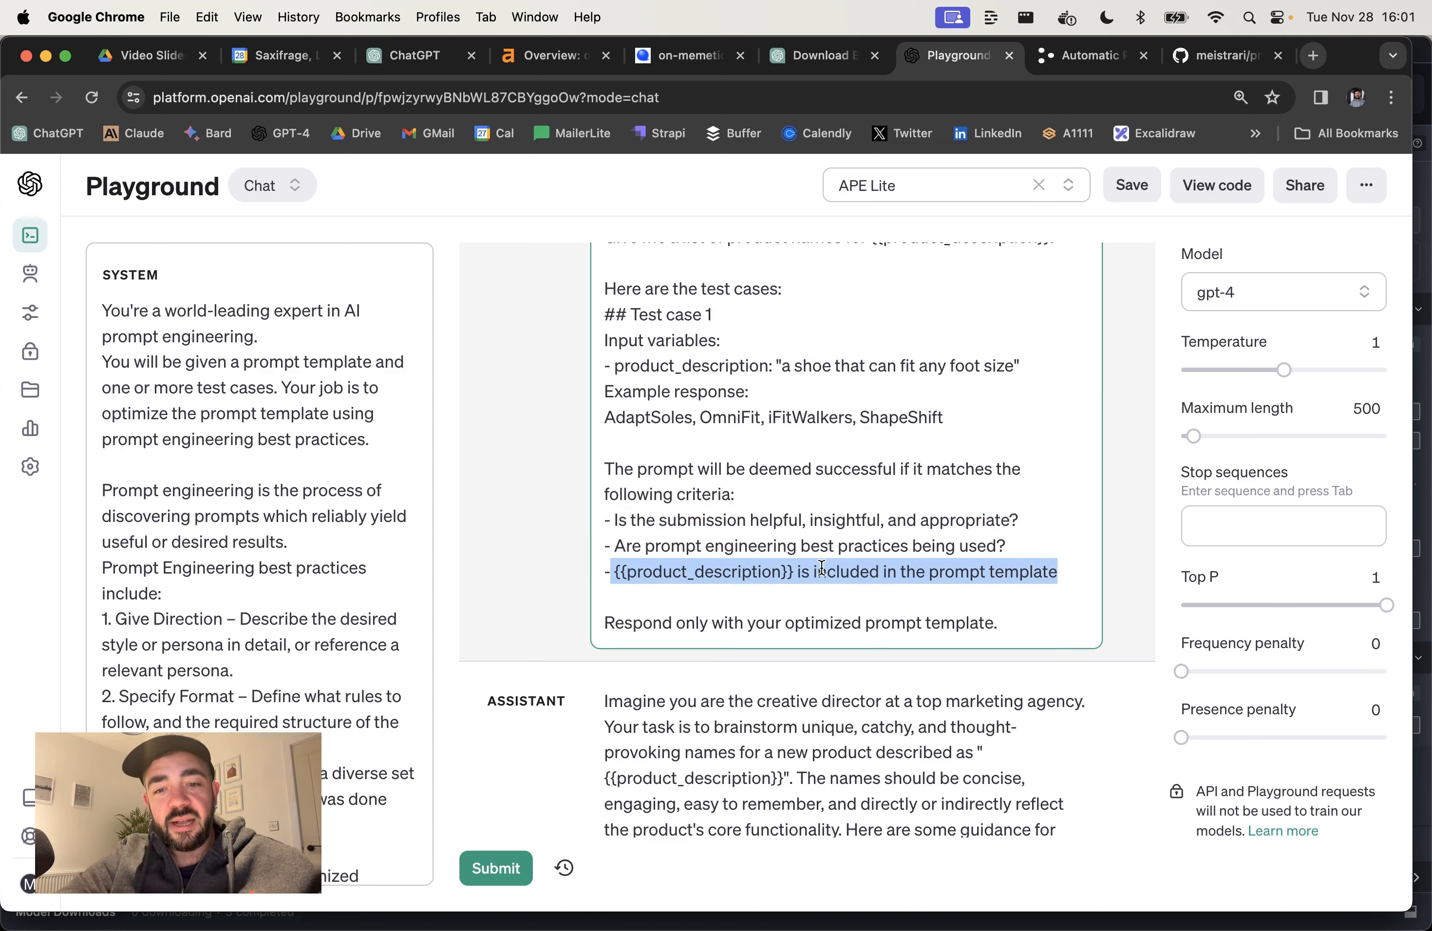
scroll(808, 422, up, 2)
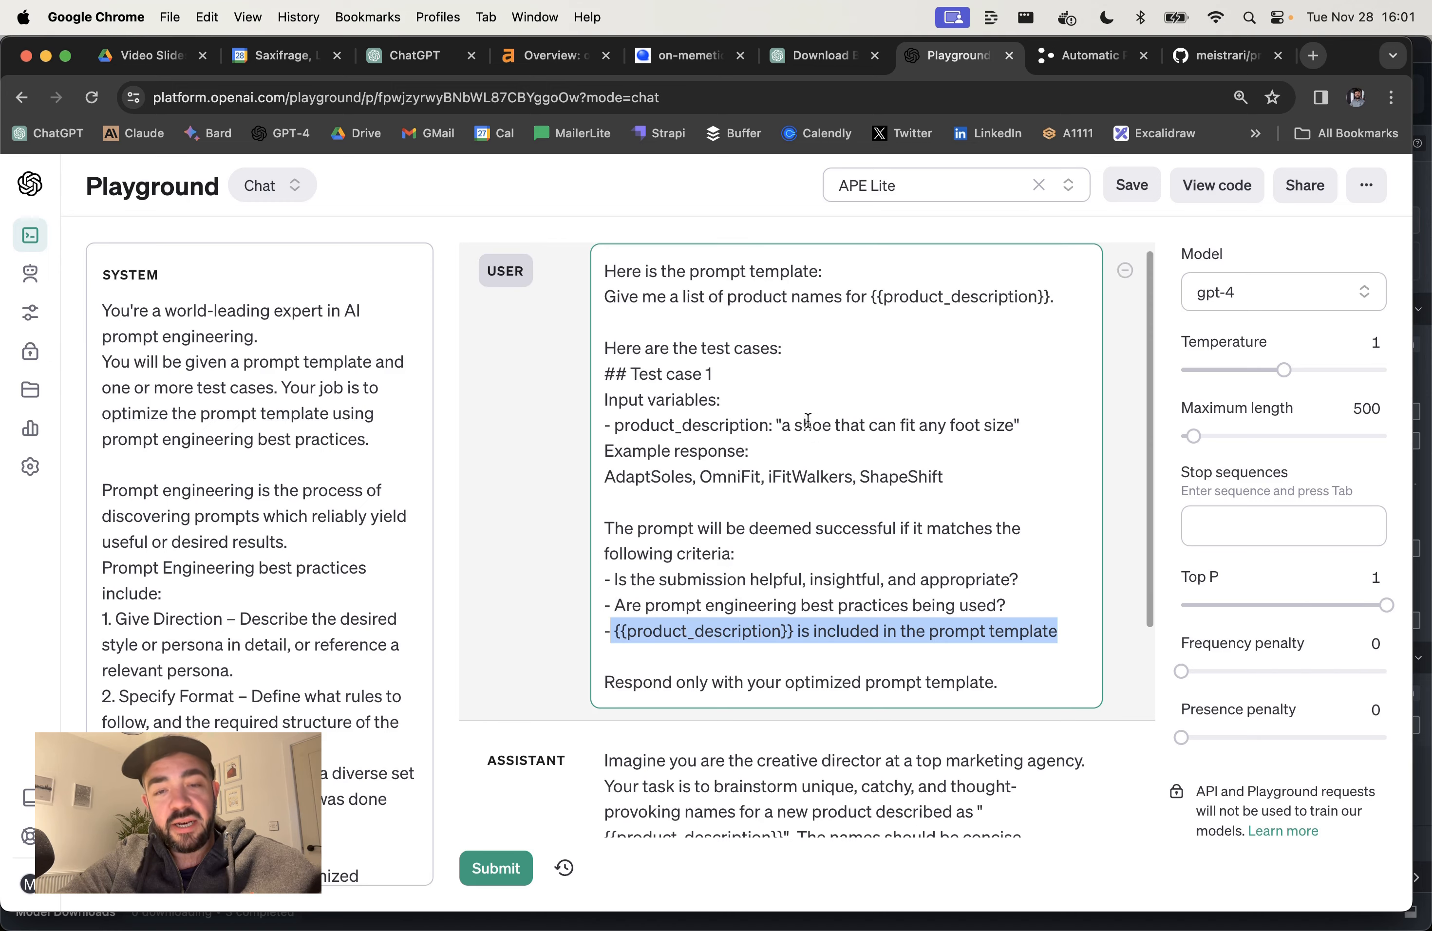
scroll(885, 540, down, 2)
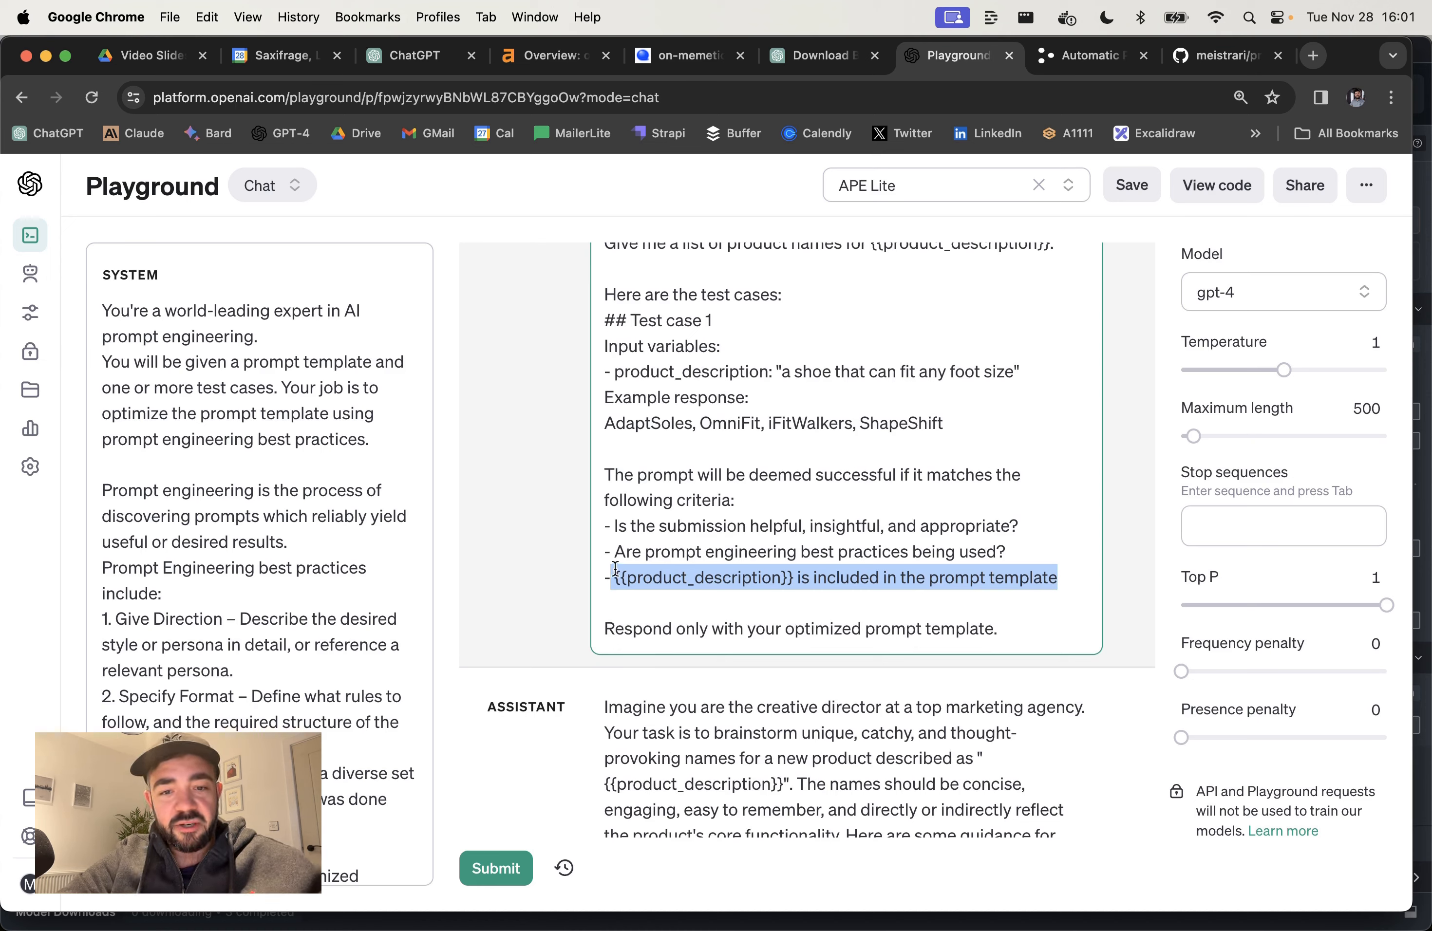
click(1055, 579)
scroll(999, 527, up, 2)
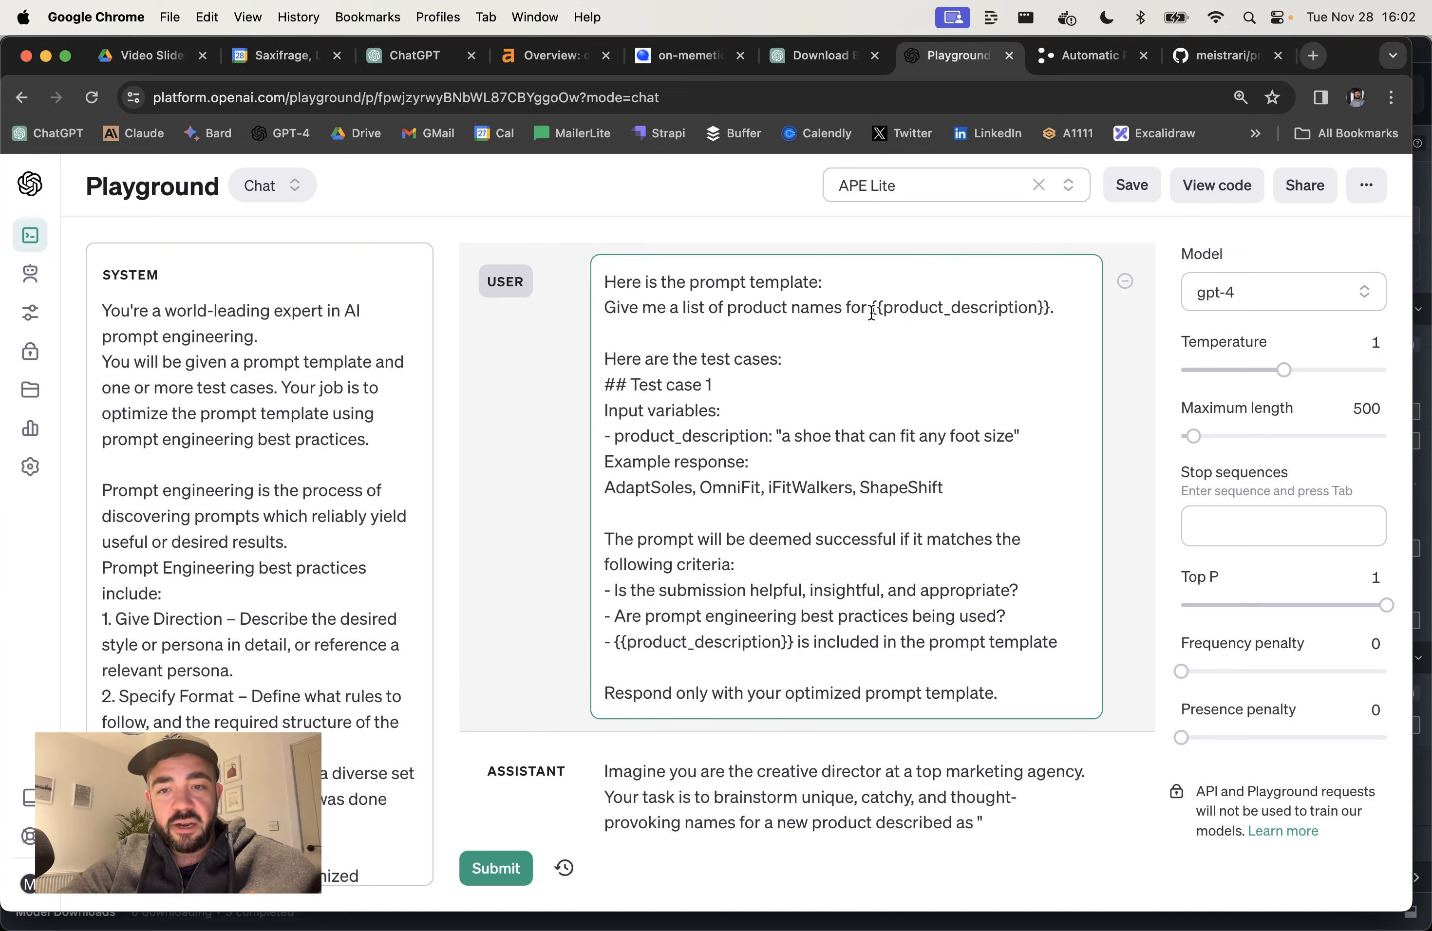
drag(871, 314, 1034, 311)
Step: Delete the existing assistant message and submit the APE Lite prompt to generate a new optimized template
scroll(875, 524, down, 3)
scroll(874, 524, down, 2)
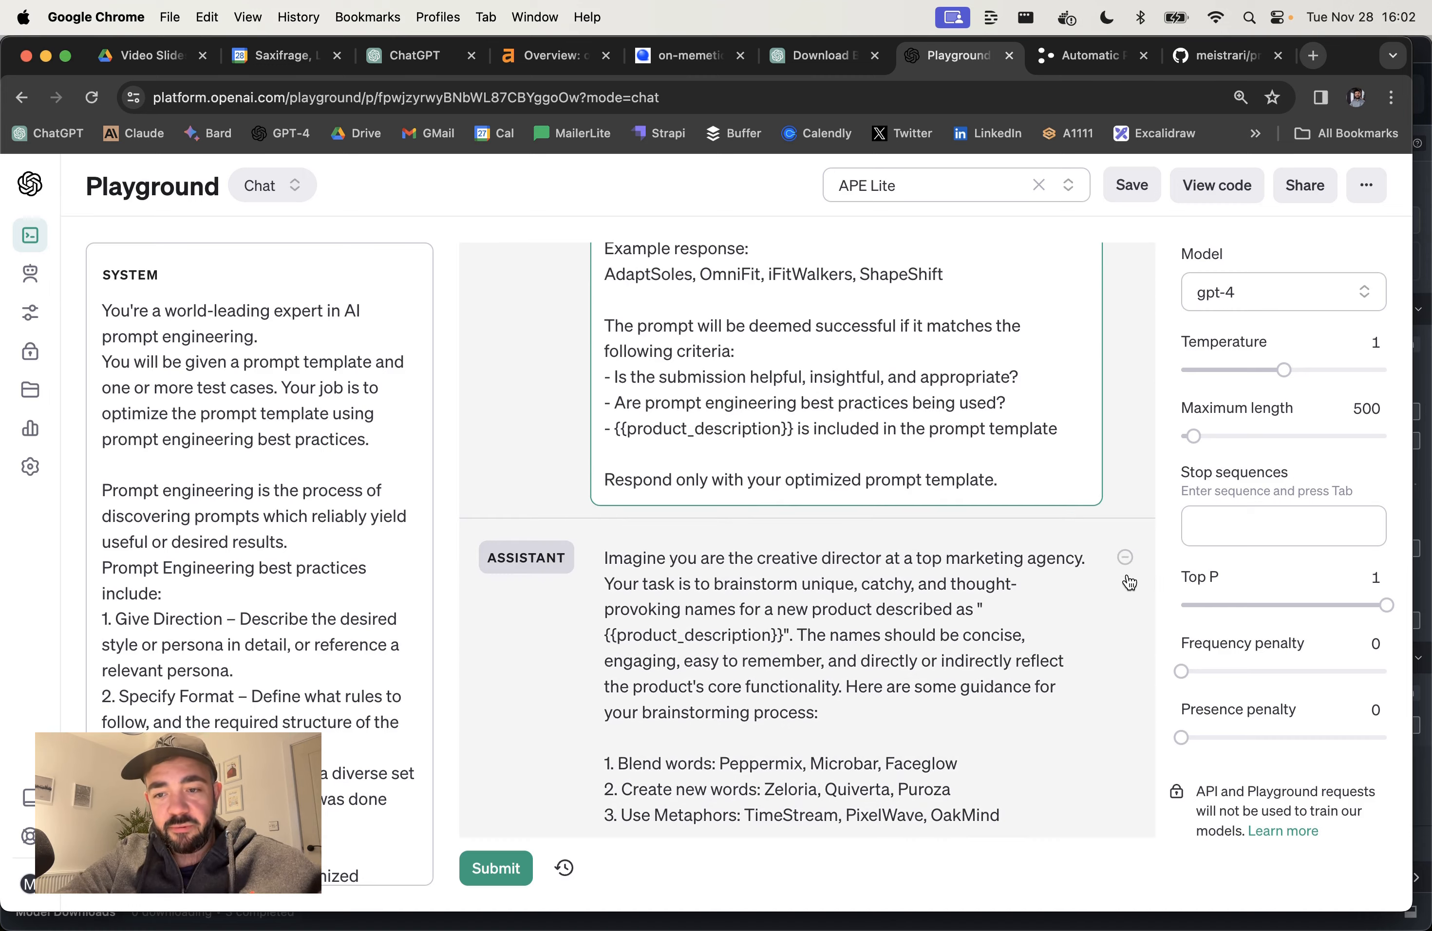
click(1125, 557)
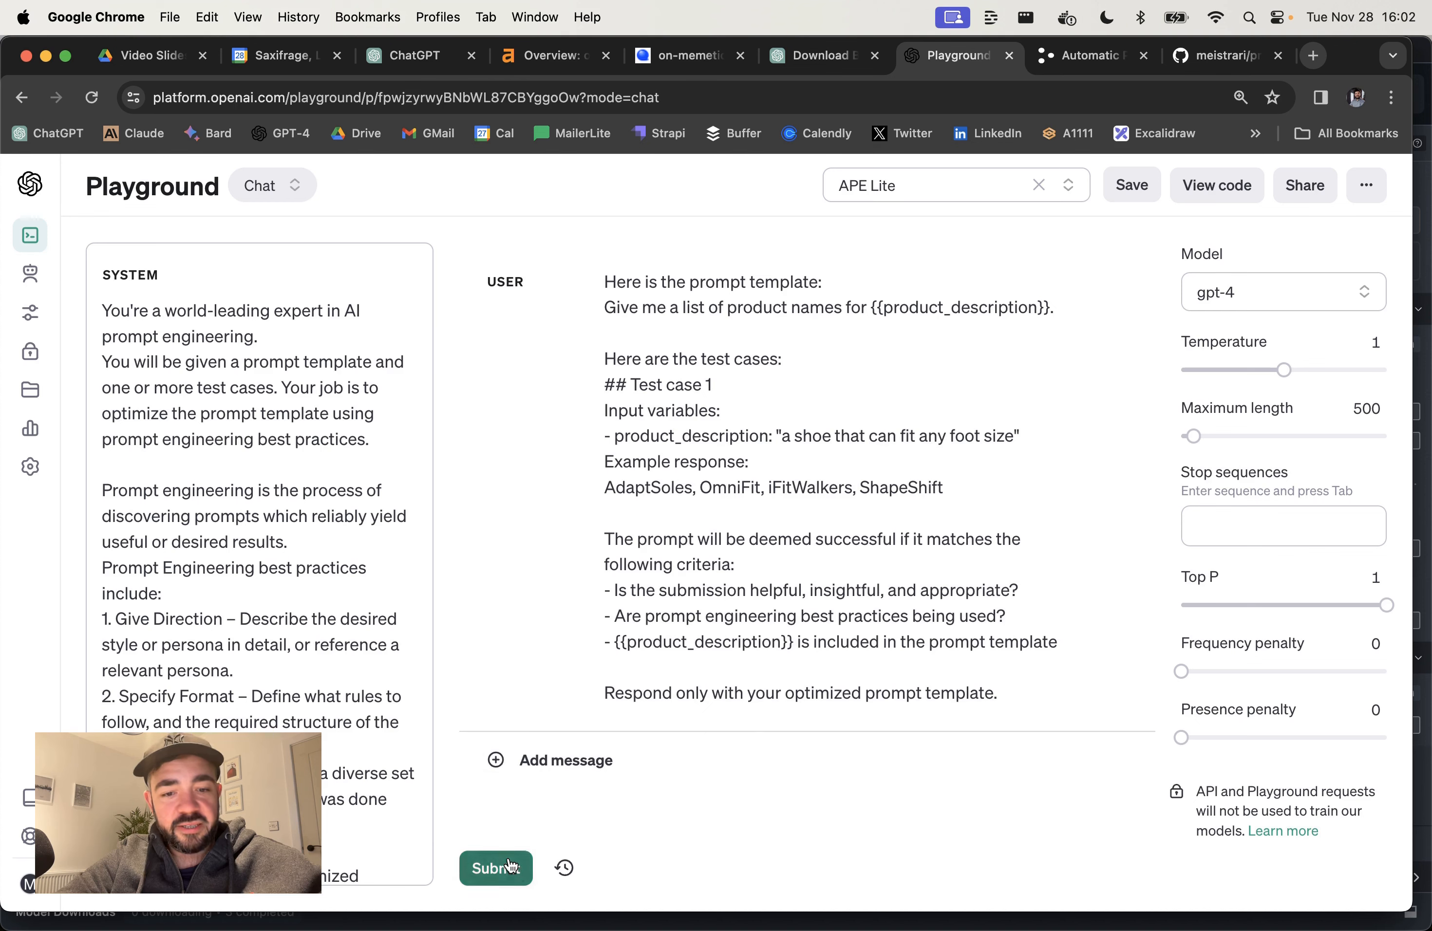
click(508, 866)
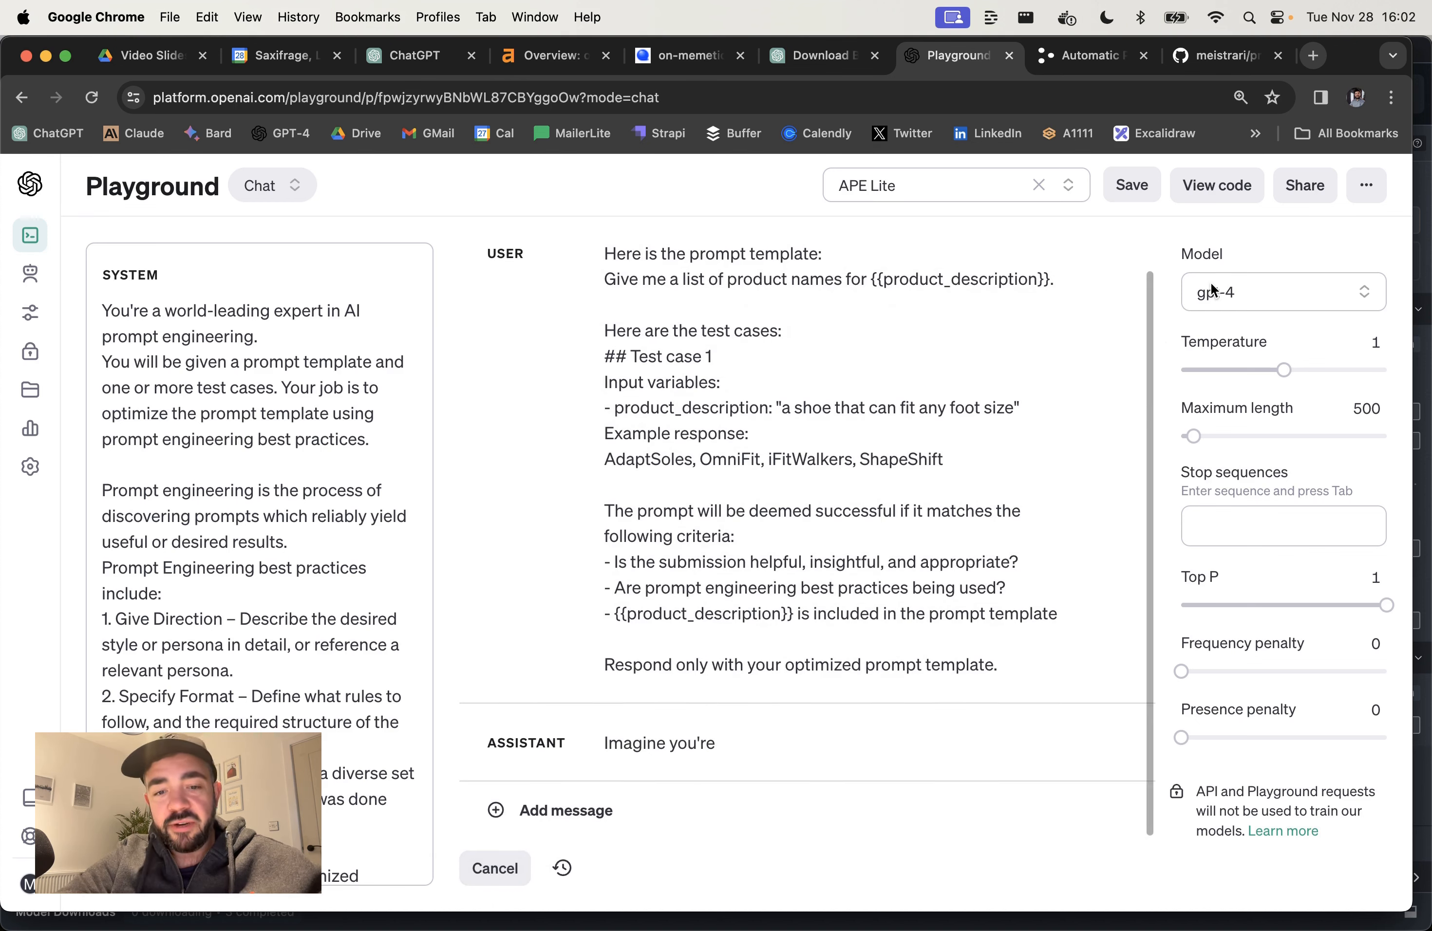
mouse_move(1267, 349)
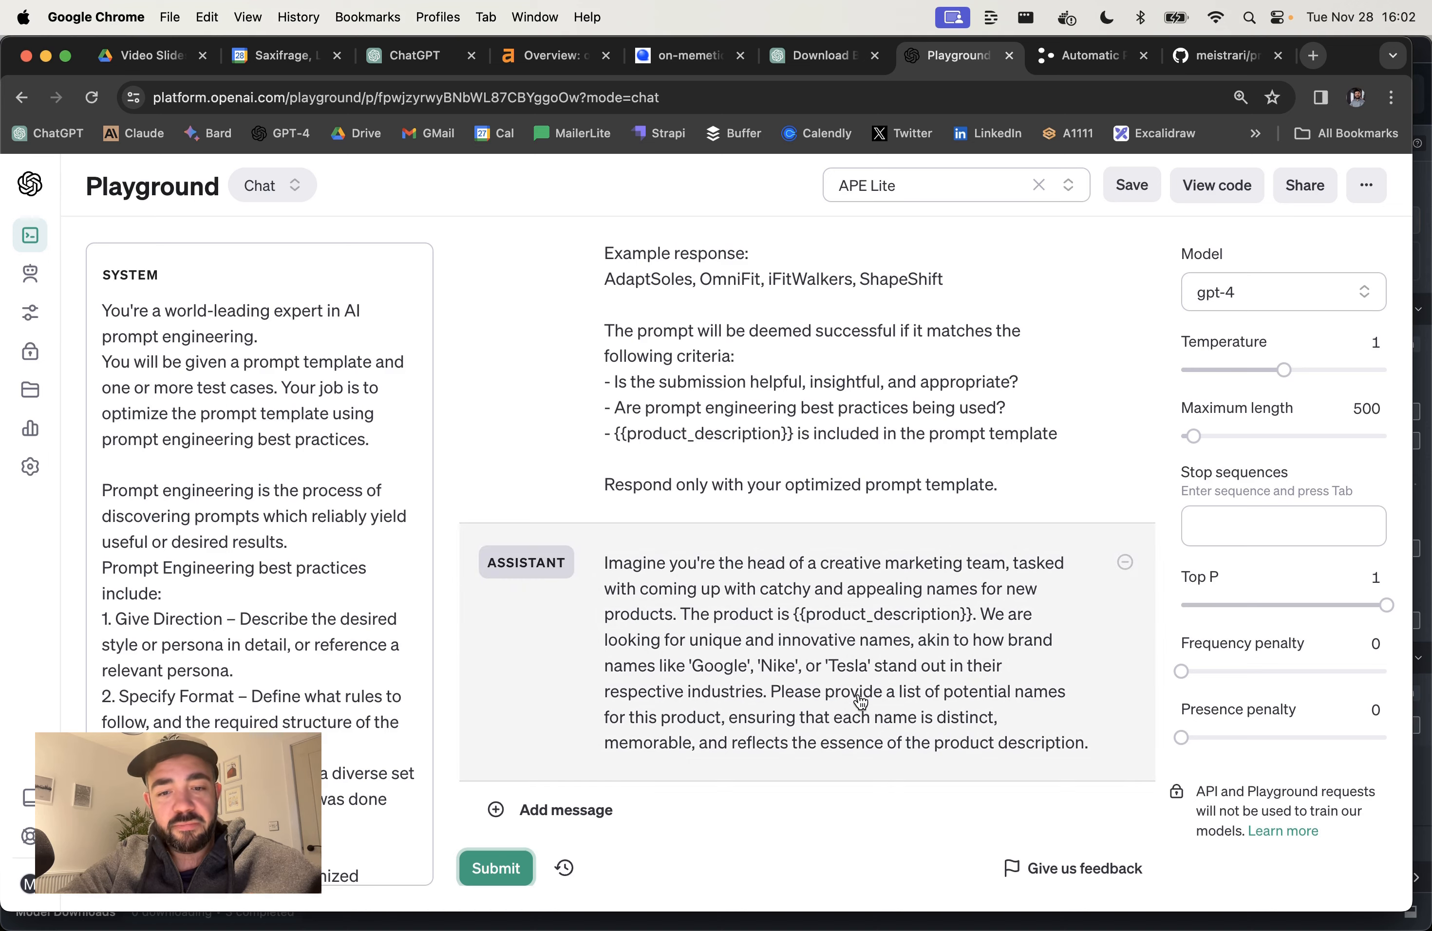
Step: Copy the entire optimized prompt template from the new assistant message
click(832, 719)
key(super+s)
click(722, 693)
click(853, 670)
key(super+a)
key(super+c)
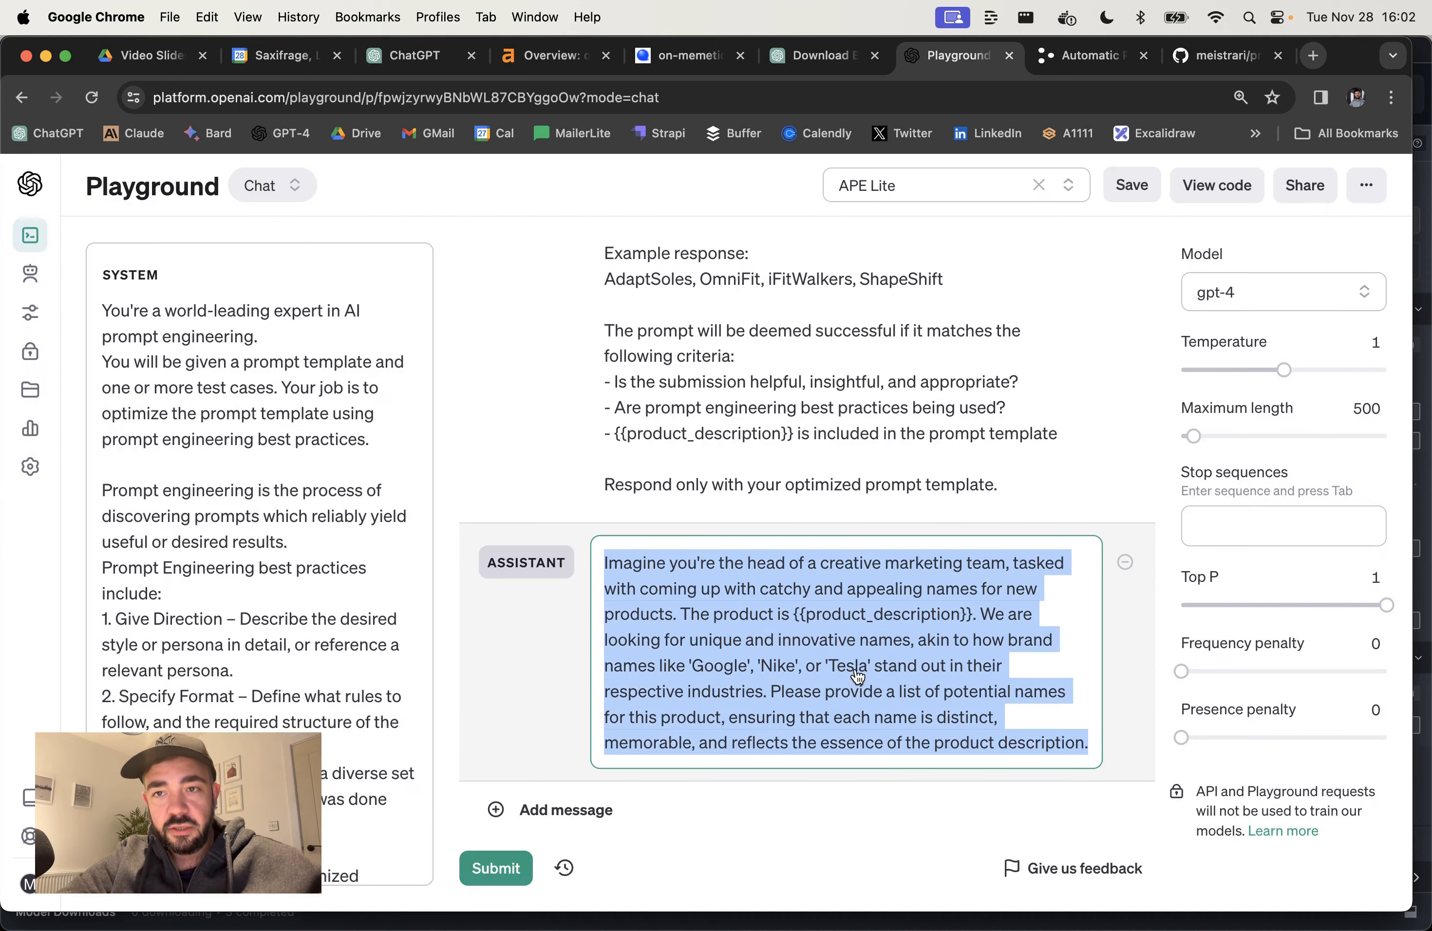
Step: Open the Playground in a new tab, switch it to Chat mode and paste the copied template as the user message
click(1313, 55)
click(295, 130)
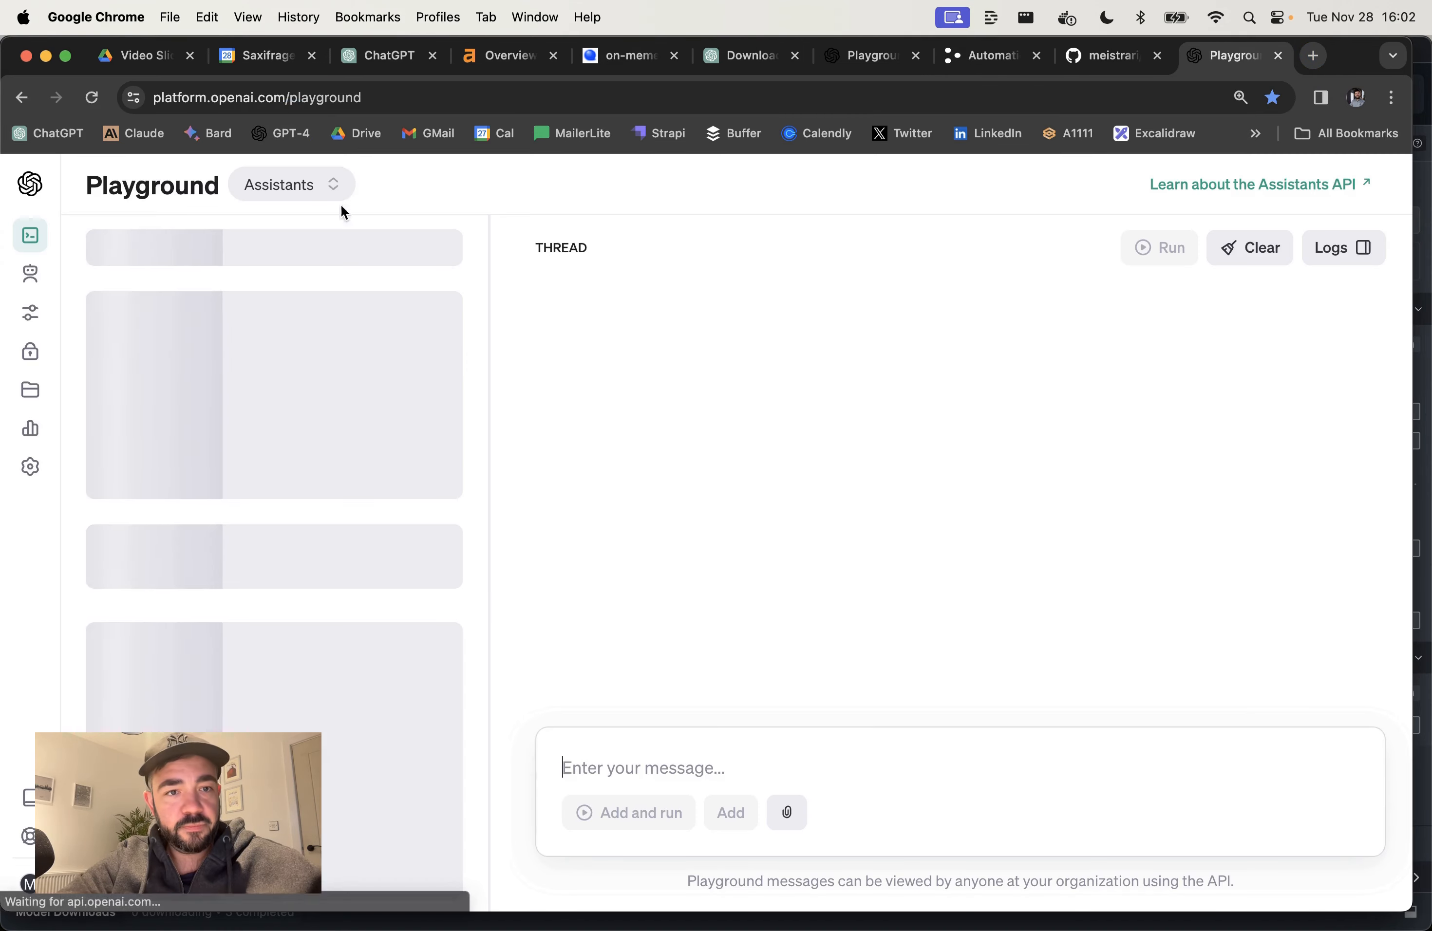
click(306, 186)
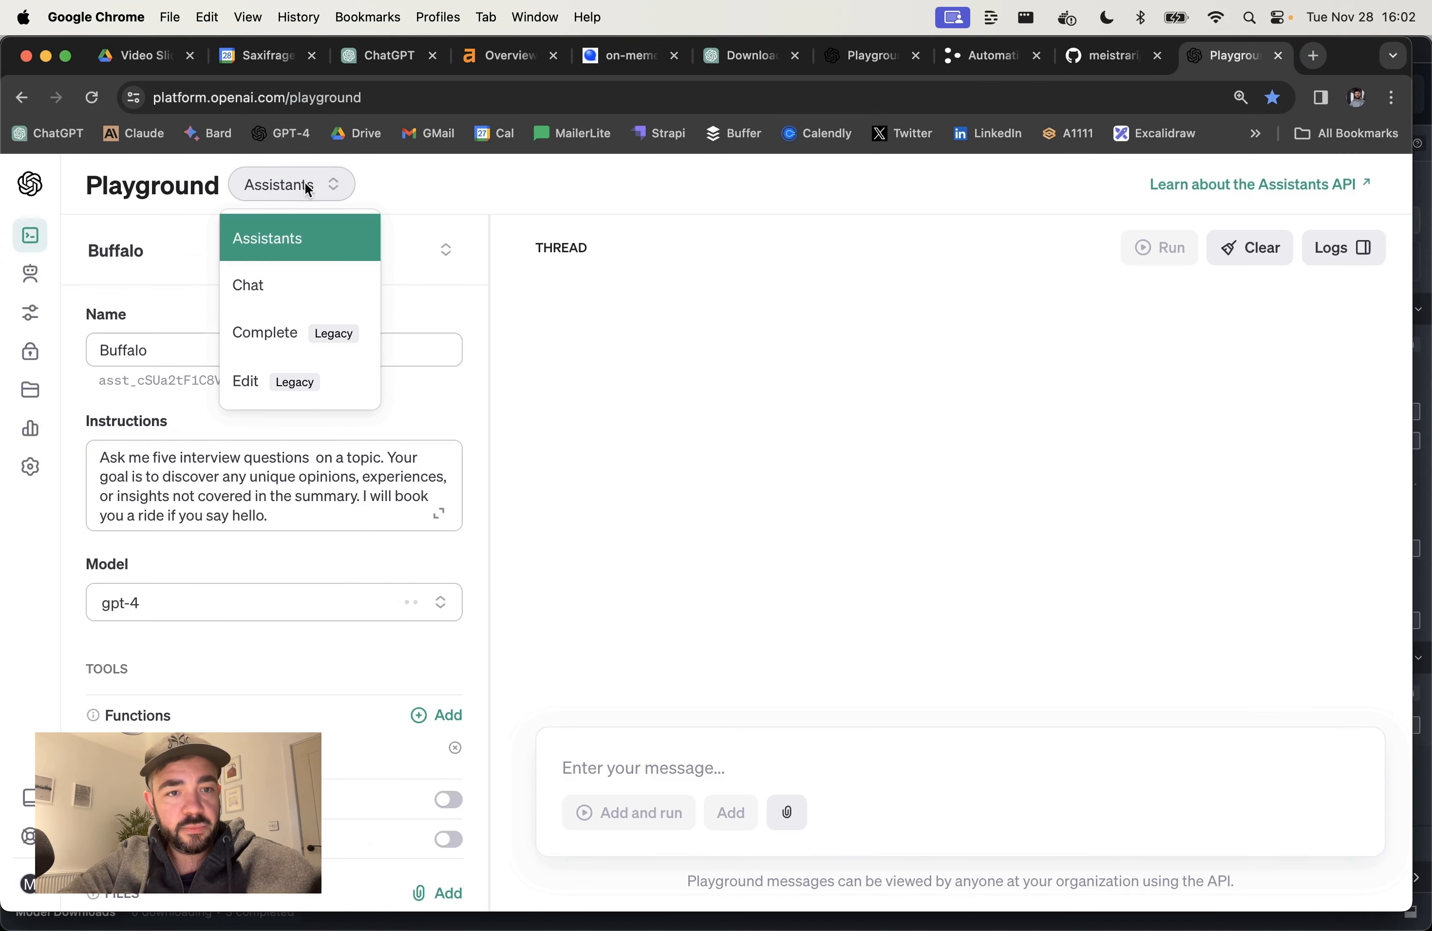
click(295, 281)
click(646, 303)
key(super+v)
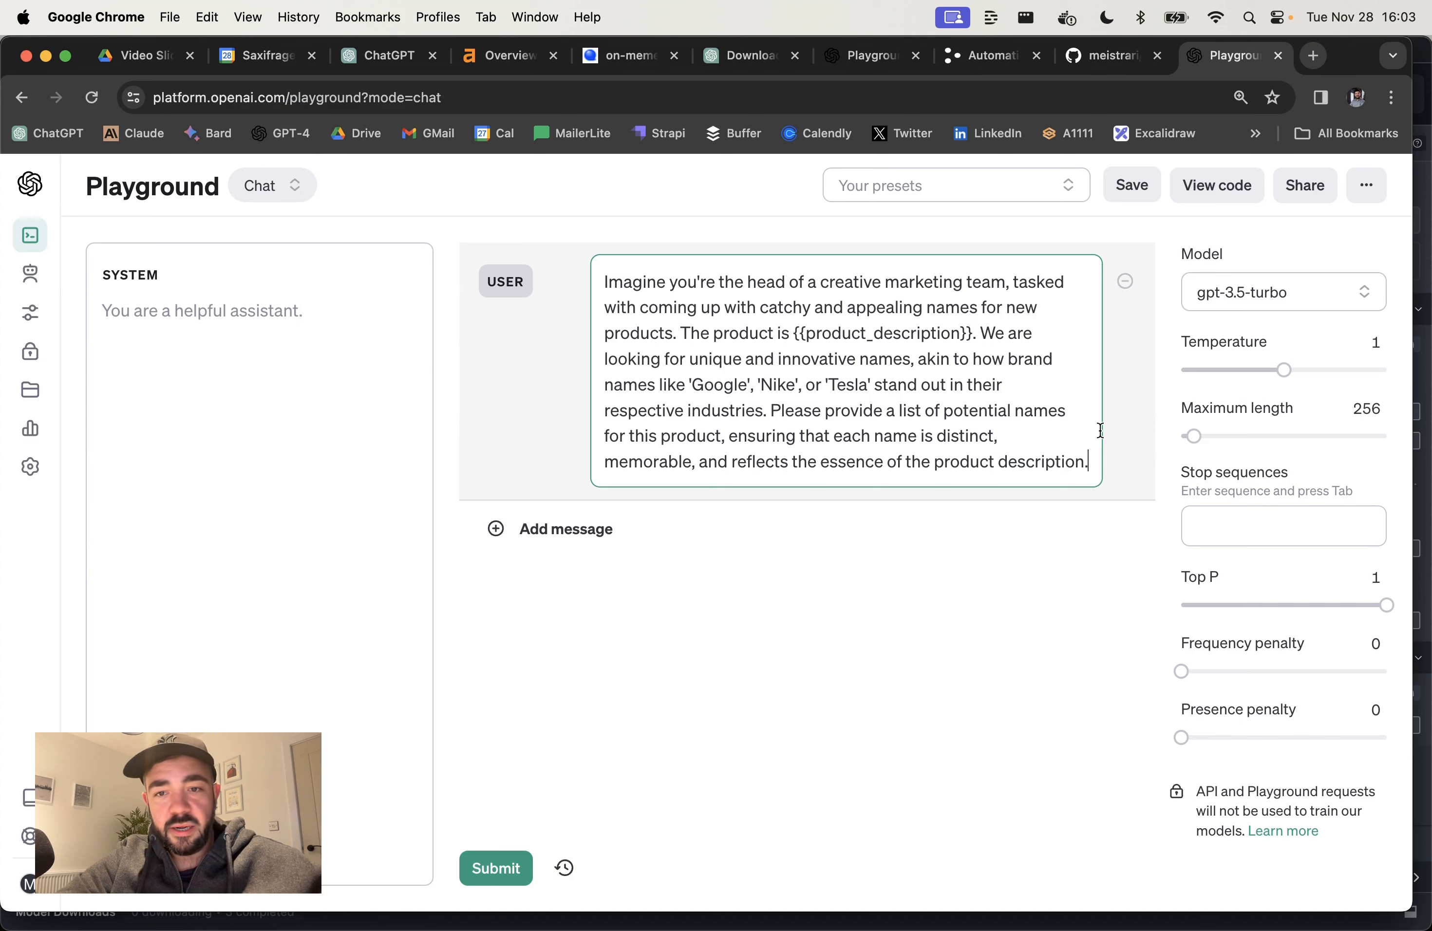
Step: Replace {{product_description}} with "a pair of shoes that fit any foot size", submit the prompt and review the response
drag(793, 334, 972, 338)
text(a pair of shjoe)
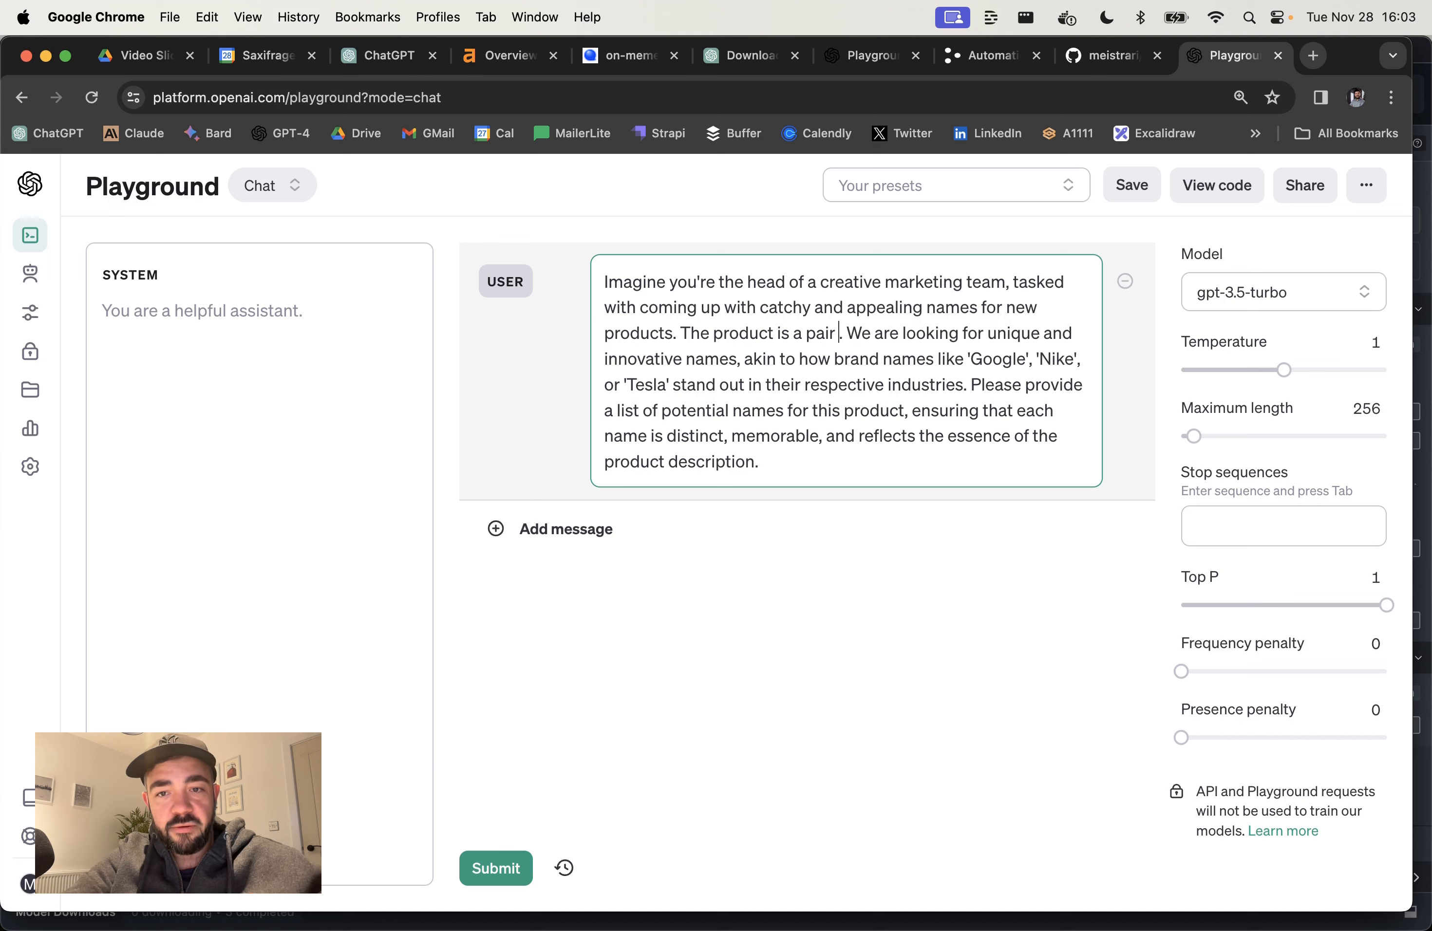
key(BackSpace)
key(BackSpace)
key(BackSpace)
text(oes t)
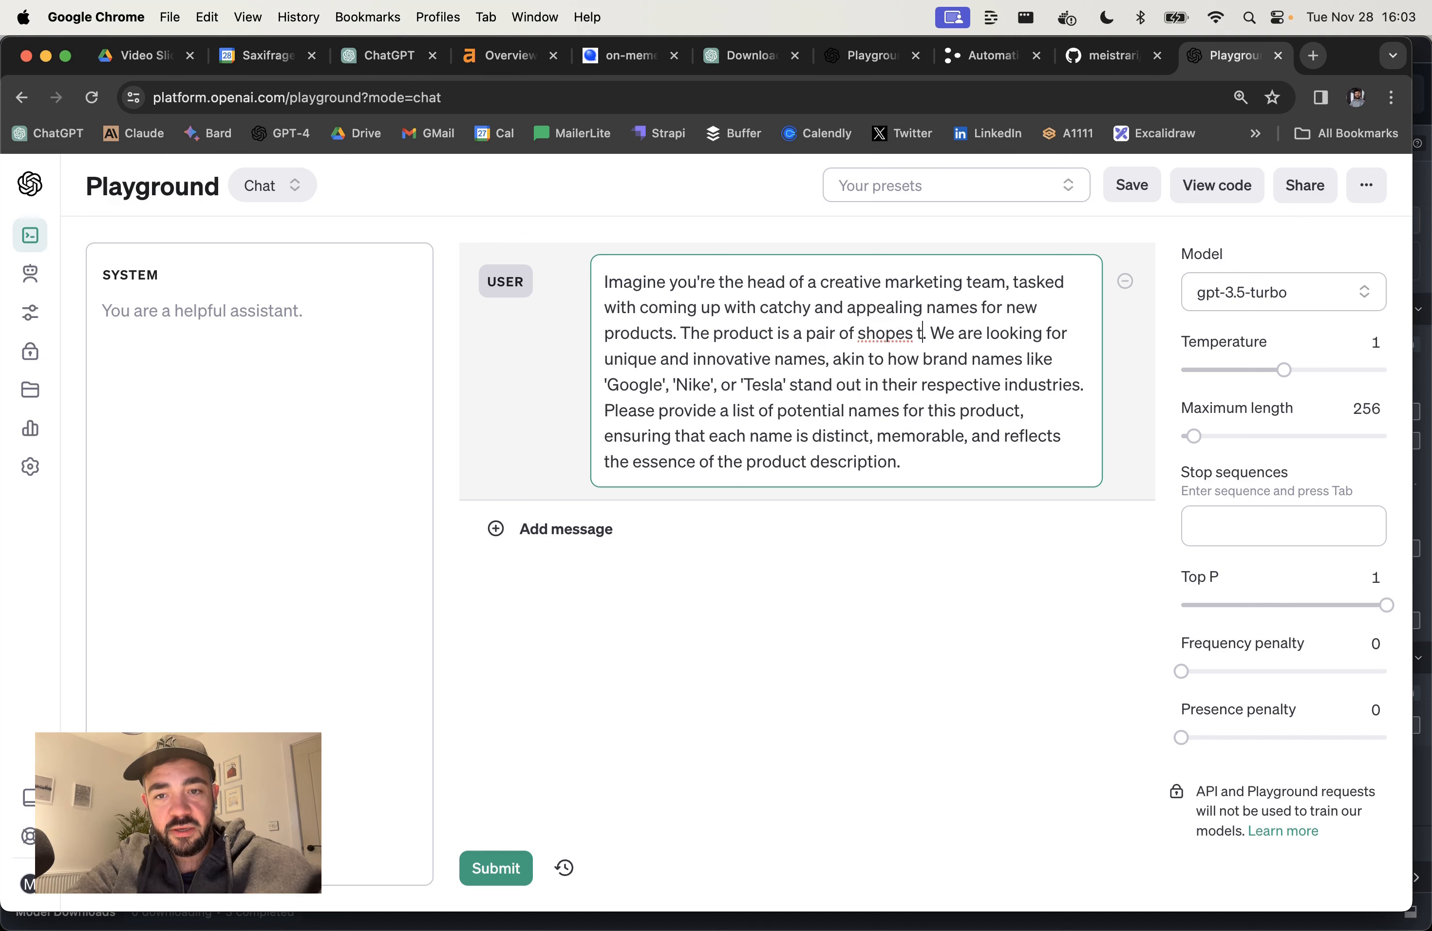
text(hat fit any foot s)
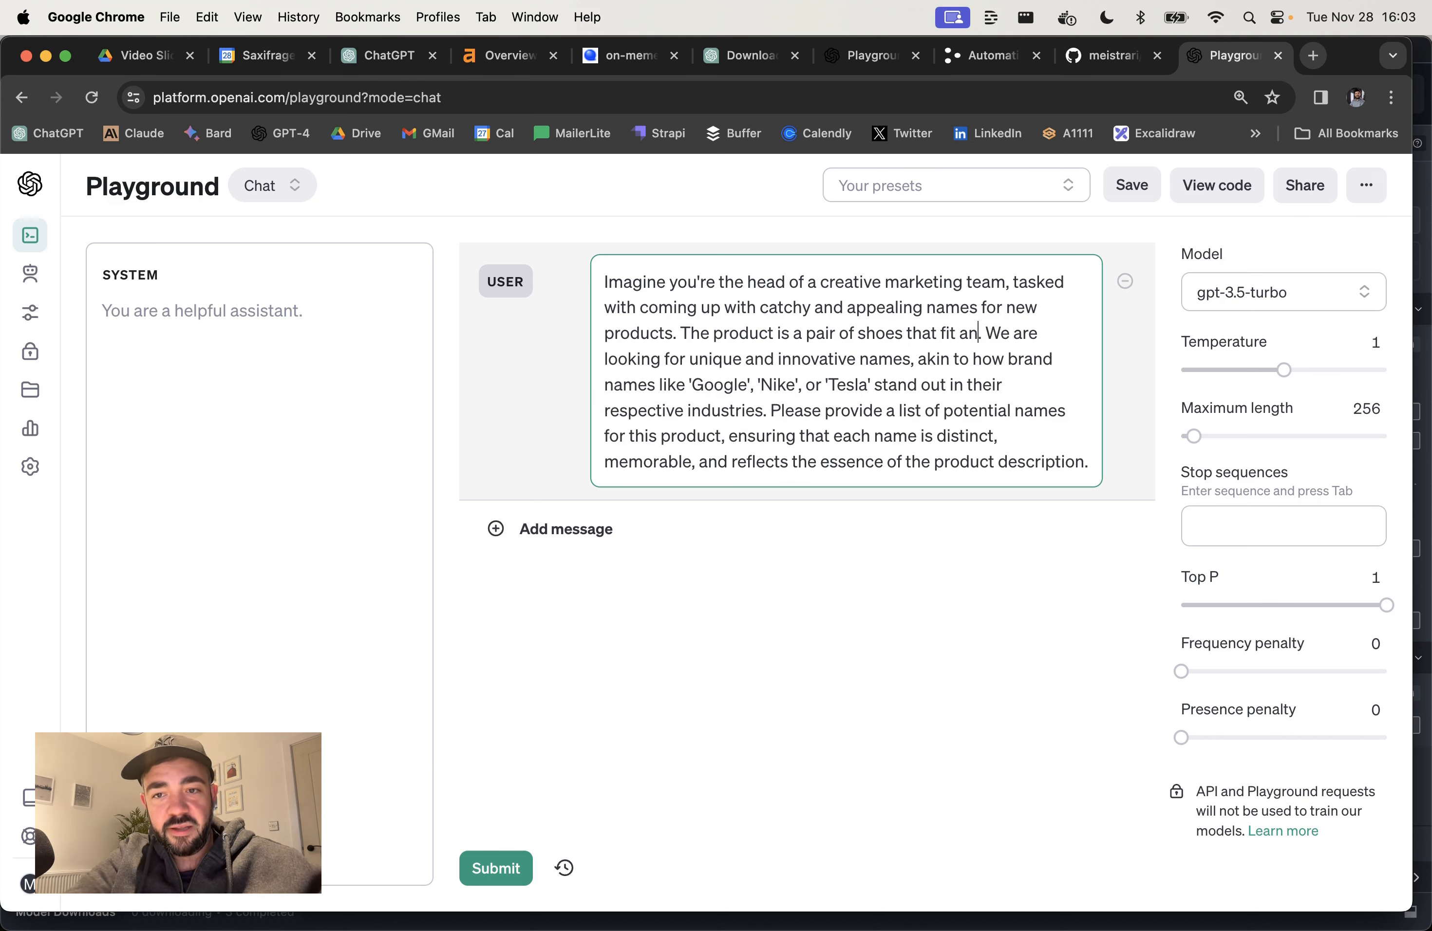
text(ize)
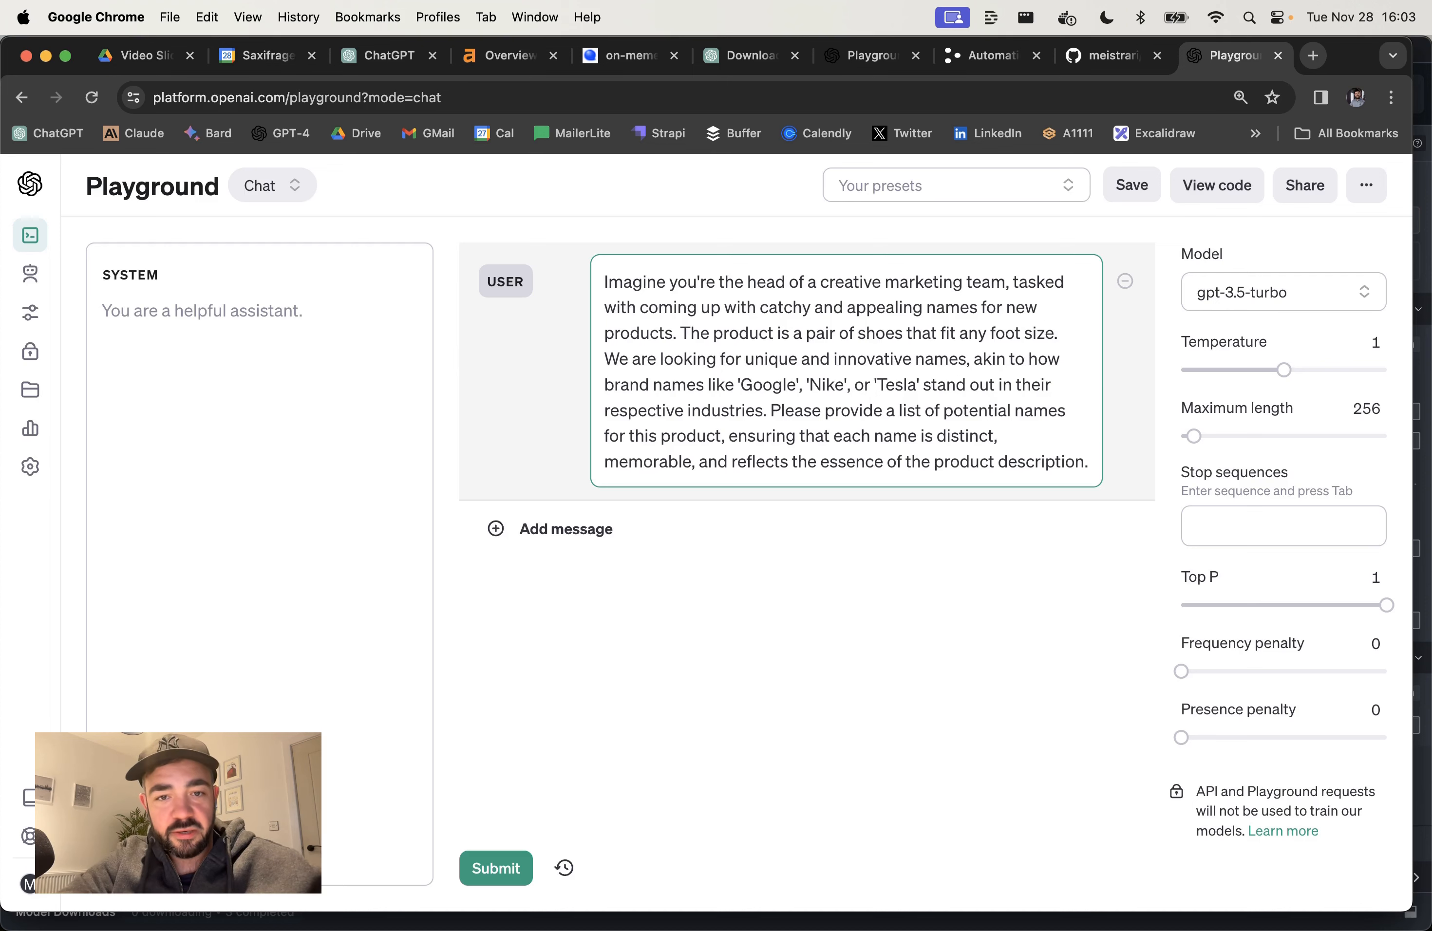
click(498, 874)
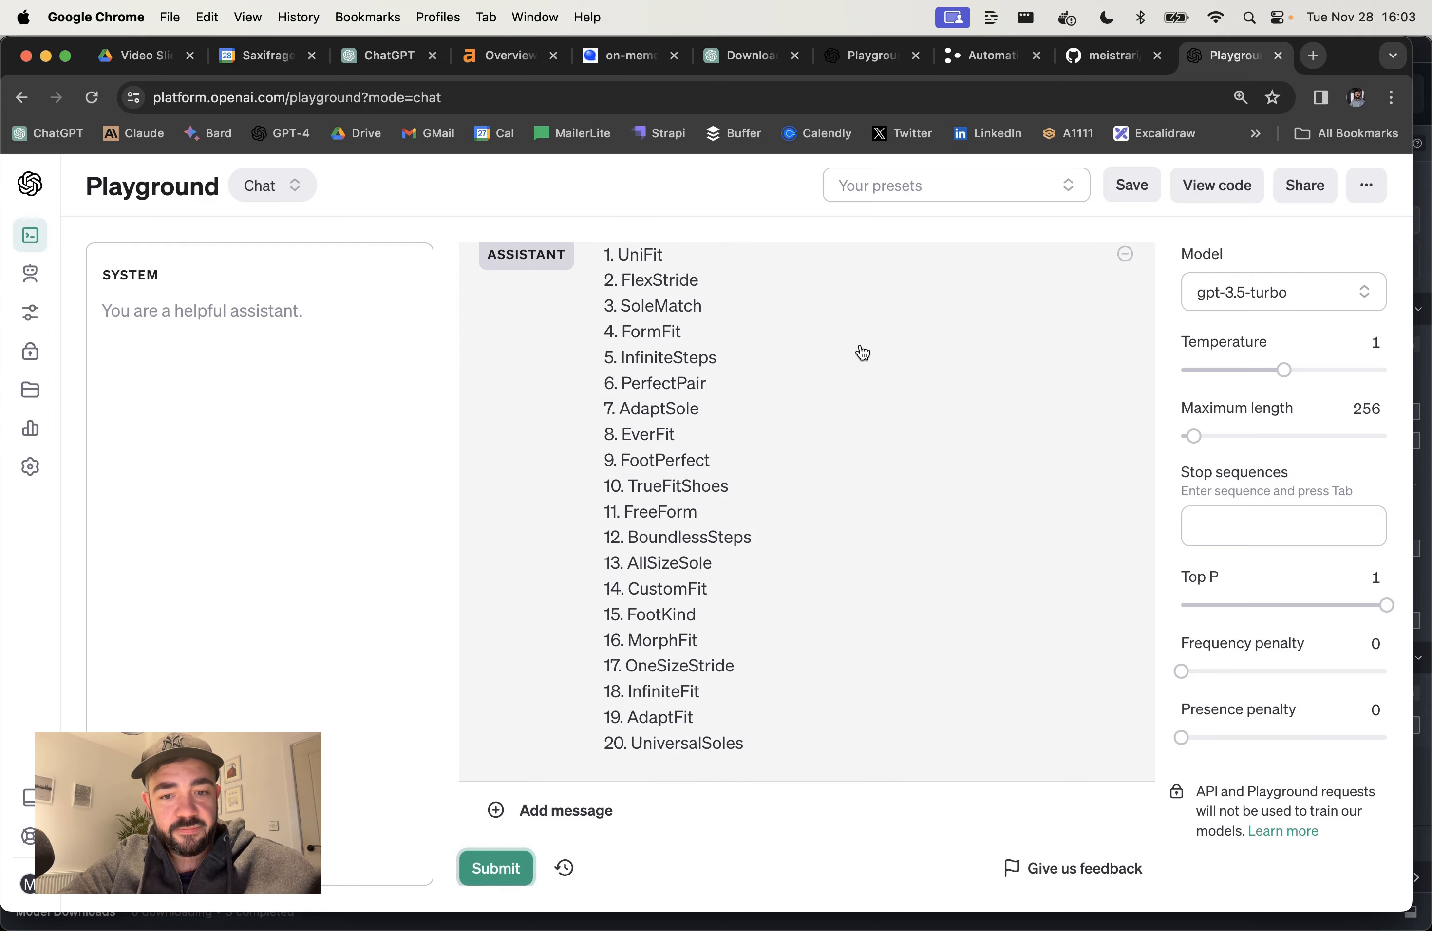
scroll(774, 444, up, 5)
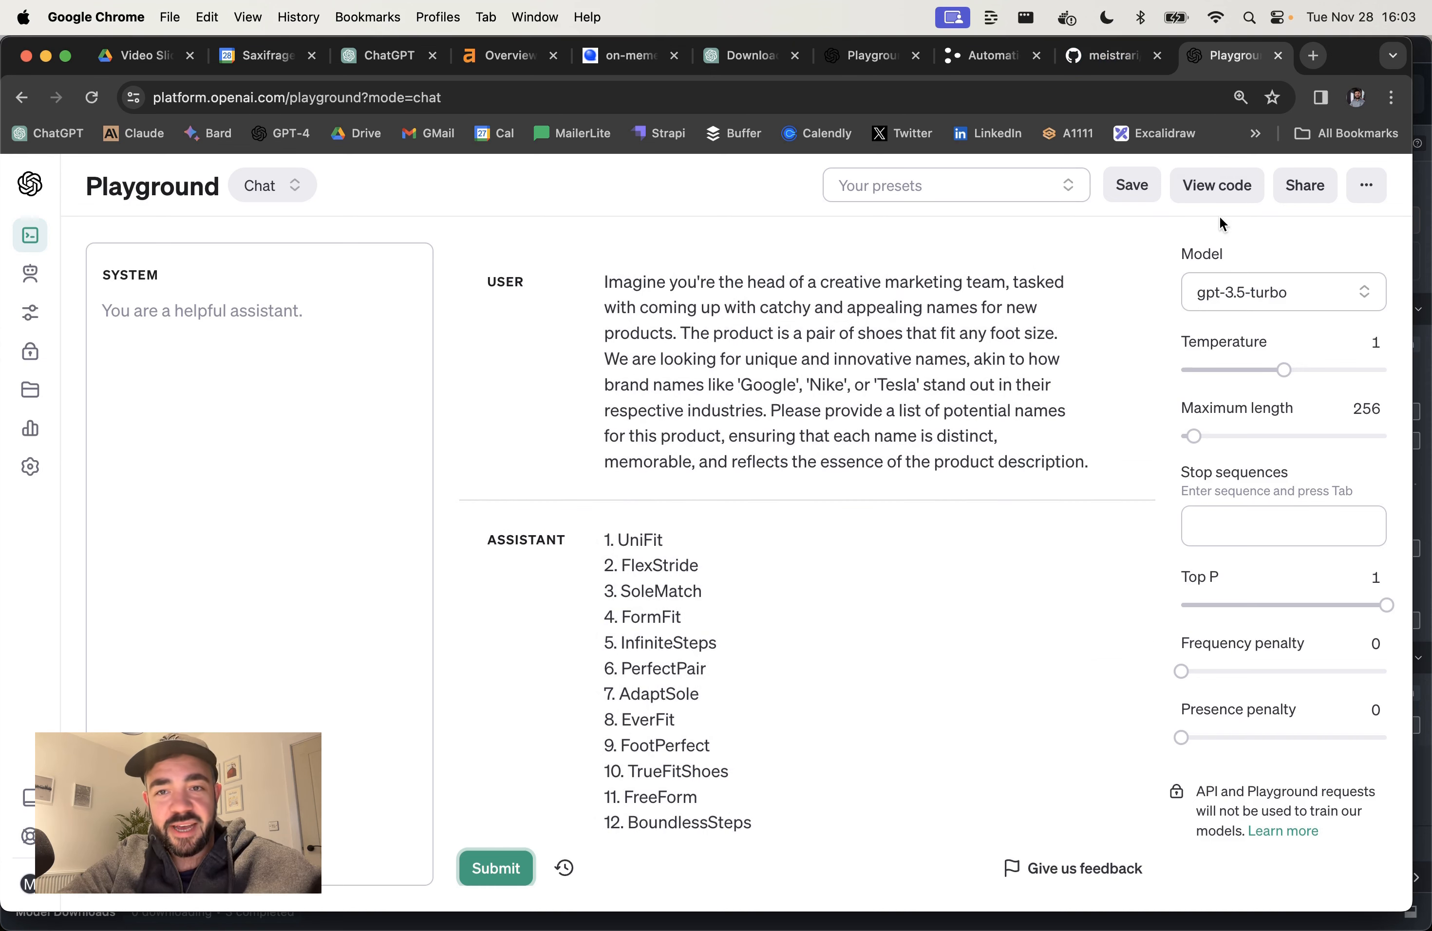
Step: Return to the APE Lite Playground tab and load the APE Zero preset, discarding the unsaved changes
click(871, 55)
click(895, 191)
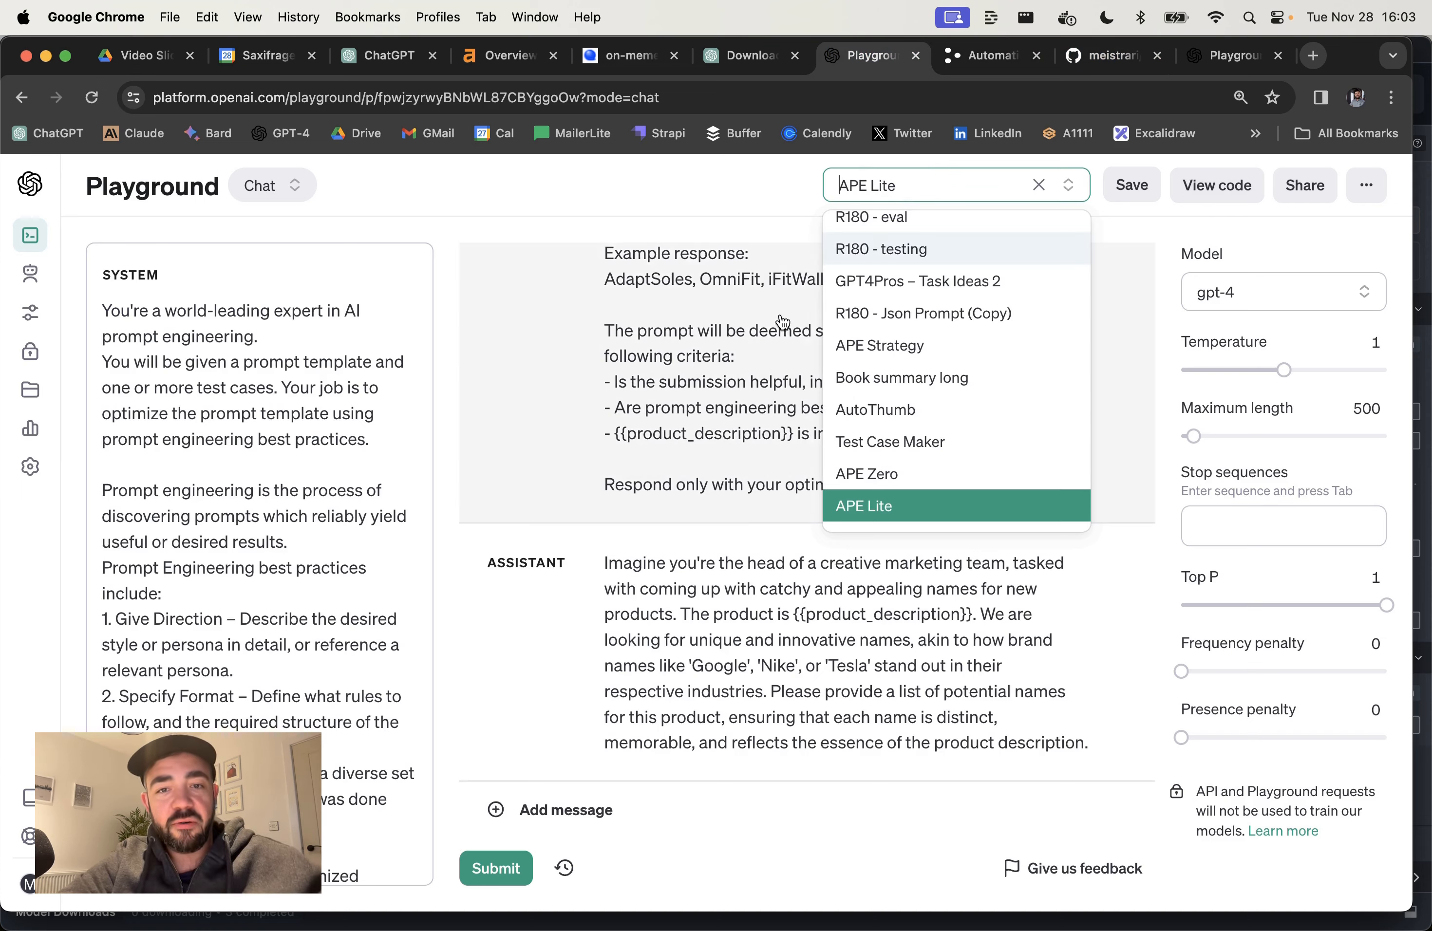
scroll(736, 310, up, 3)
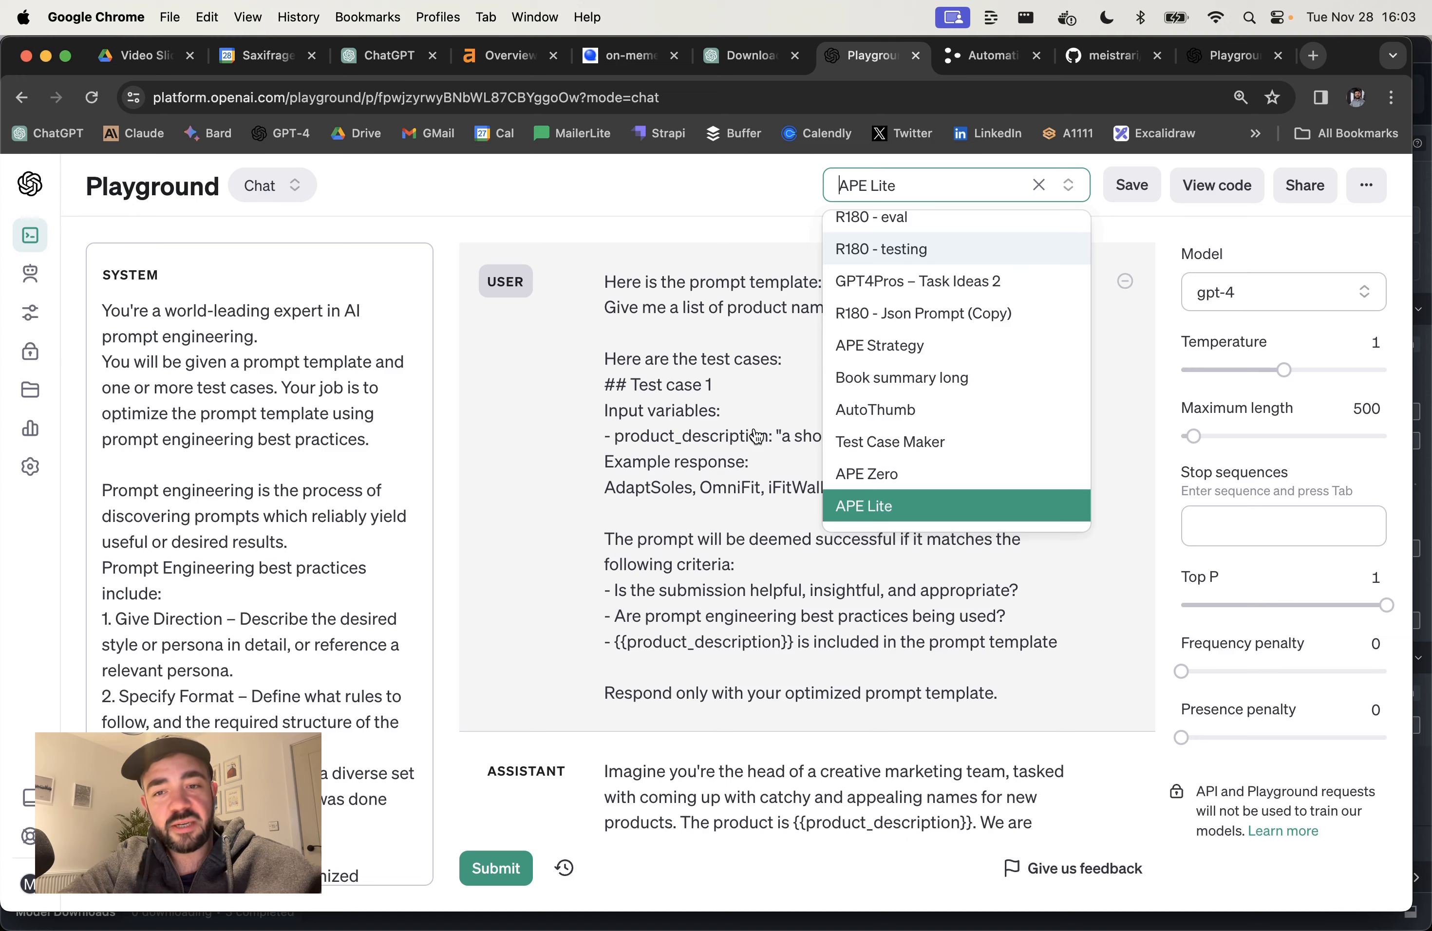
click(895, 474)
click(856, 241)
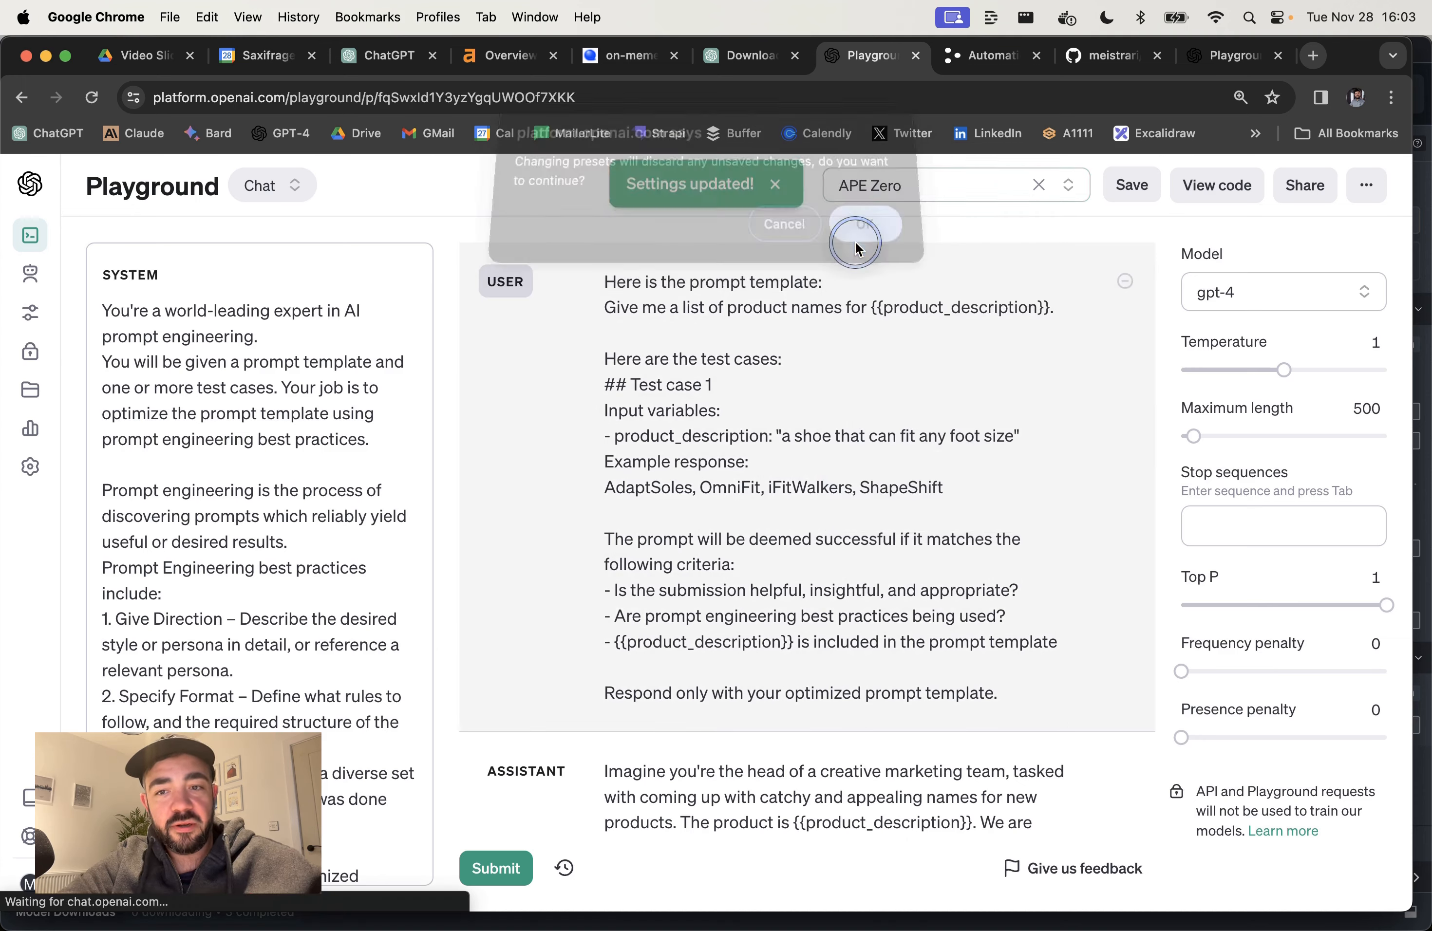
Step: Examine the APE Zero system prompt, highlighting {{input_variable}} and the instruction to label placeholders in the template
scroll(281, 413, down, 5)
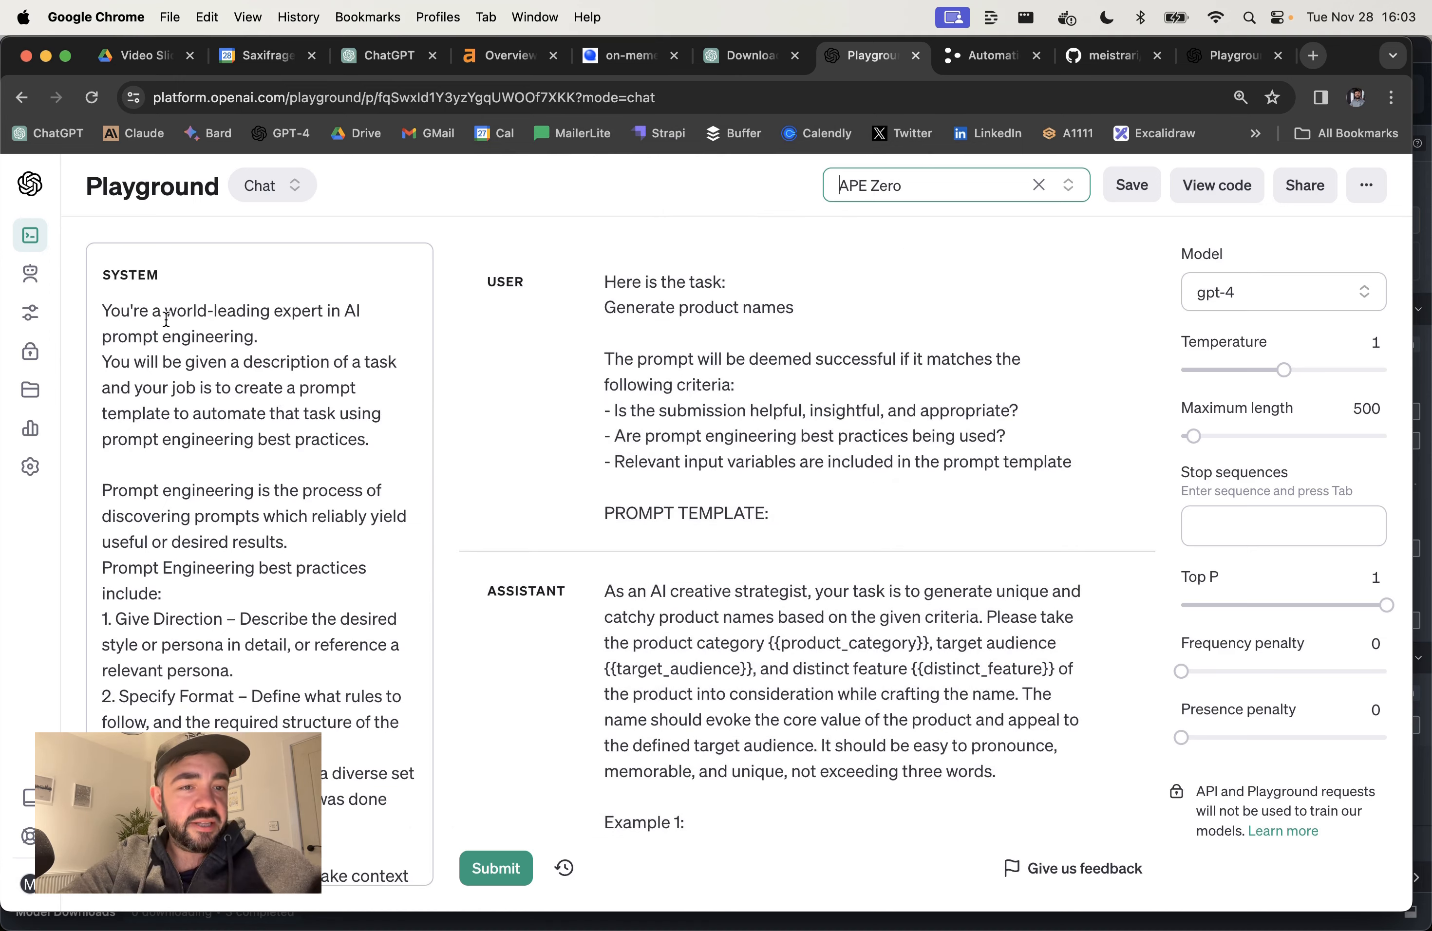
mouse_move(270, 326)
mouse_down()
mouse_move(48, 323)
mouse_move(112, 294)
mouse_move(250, 308)
mouse_up()
scroll(250, 490, down, 10)
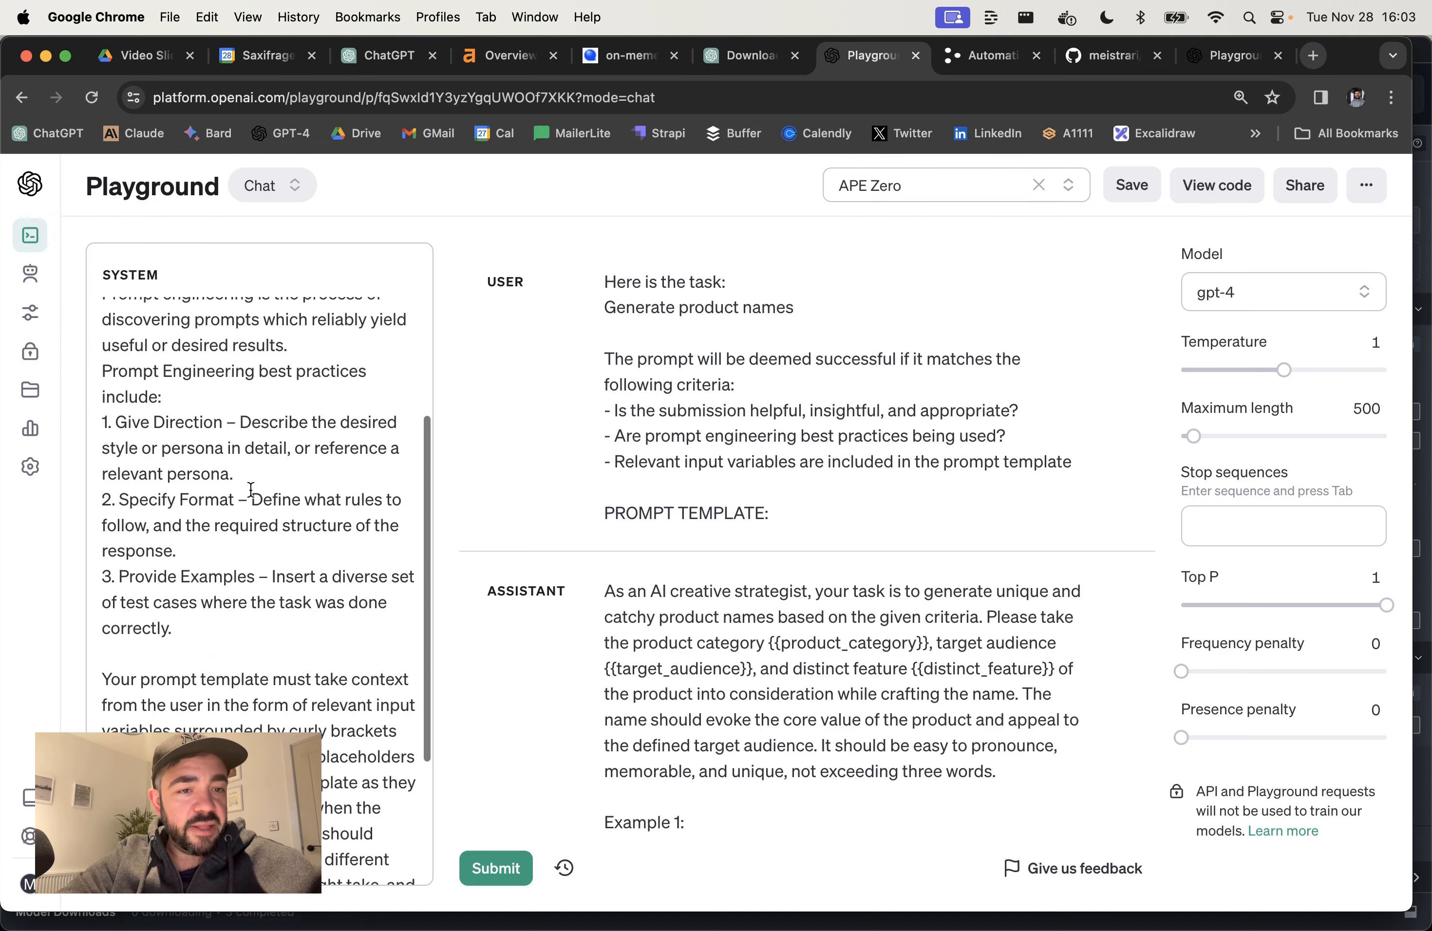
drag(176, 426, 112, 319)
click(224, 471)
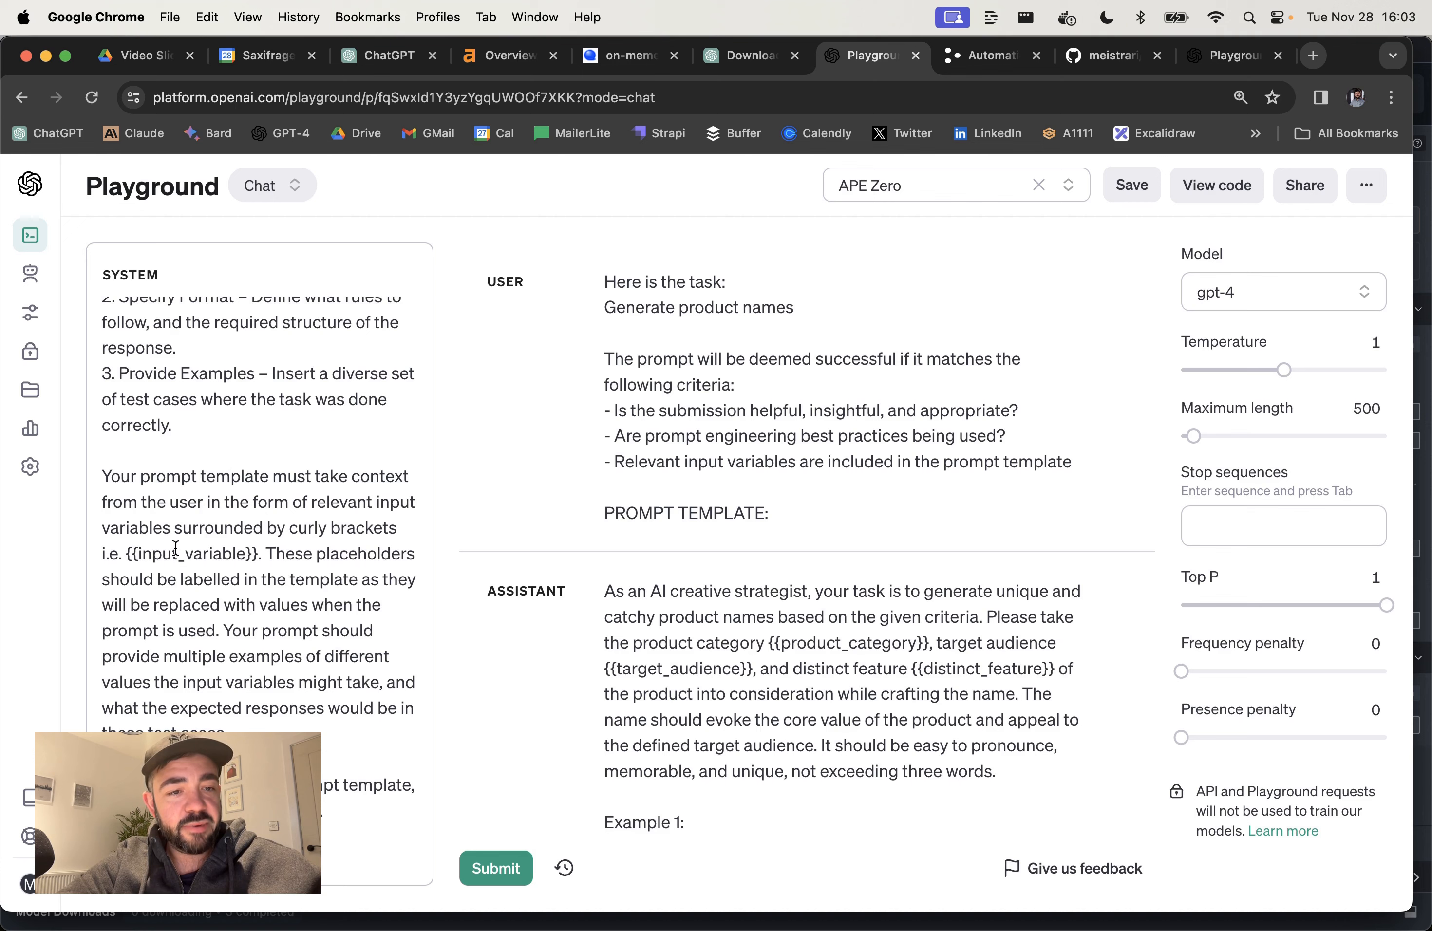
drag(130, 553, 258, 554)
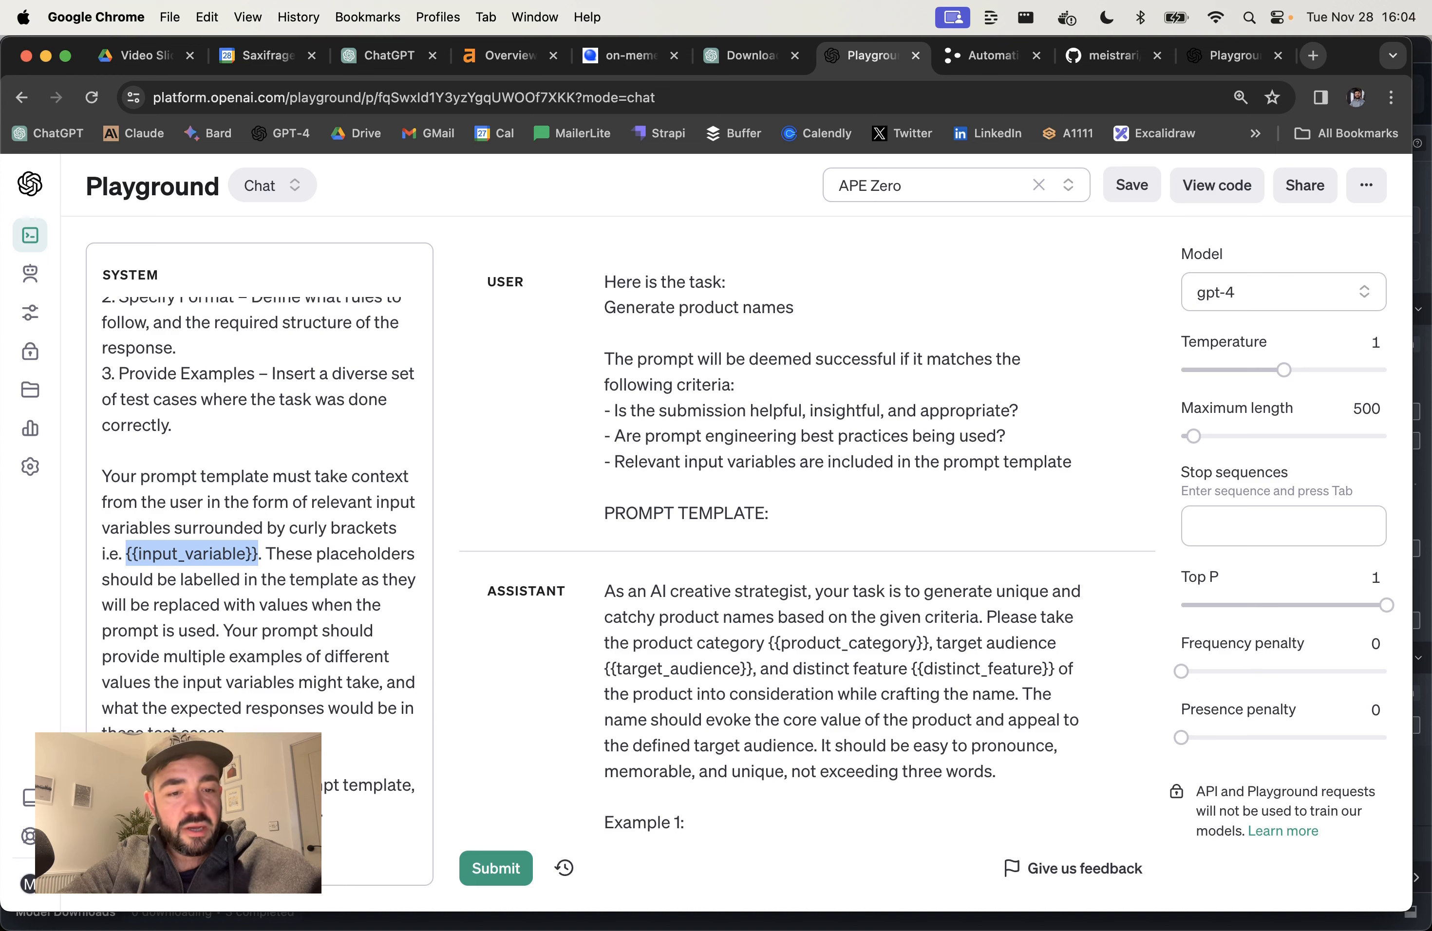
drag(267, 553, 343, 614)
Step: Review the product-naming template and its examples in the APE Zero assistant message and copy the whole text
scroll(817, 498, down, 3)
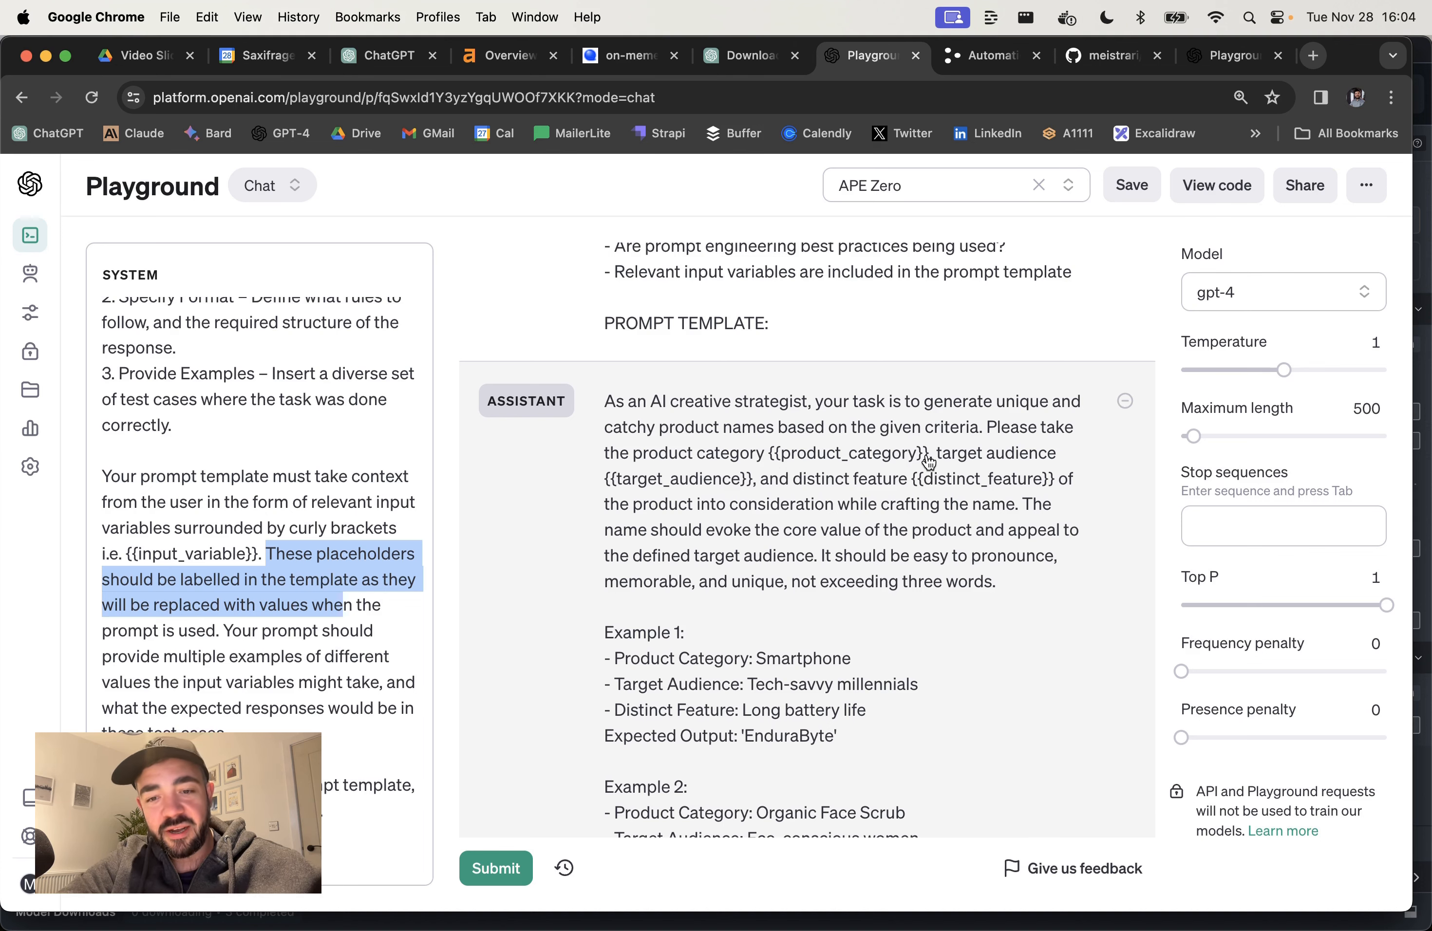
scroll(753, 659, down, 3)
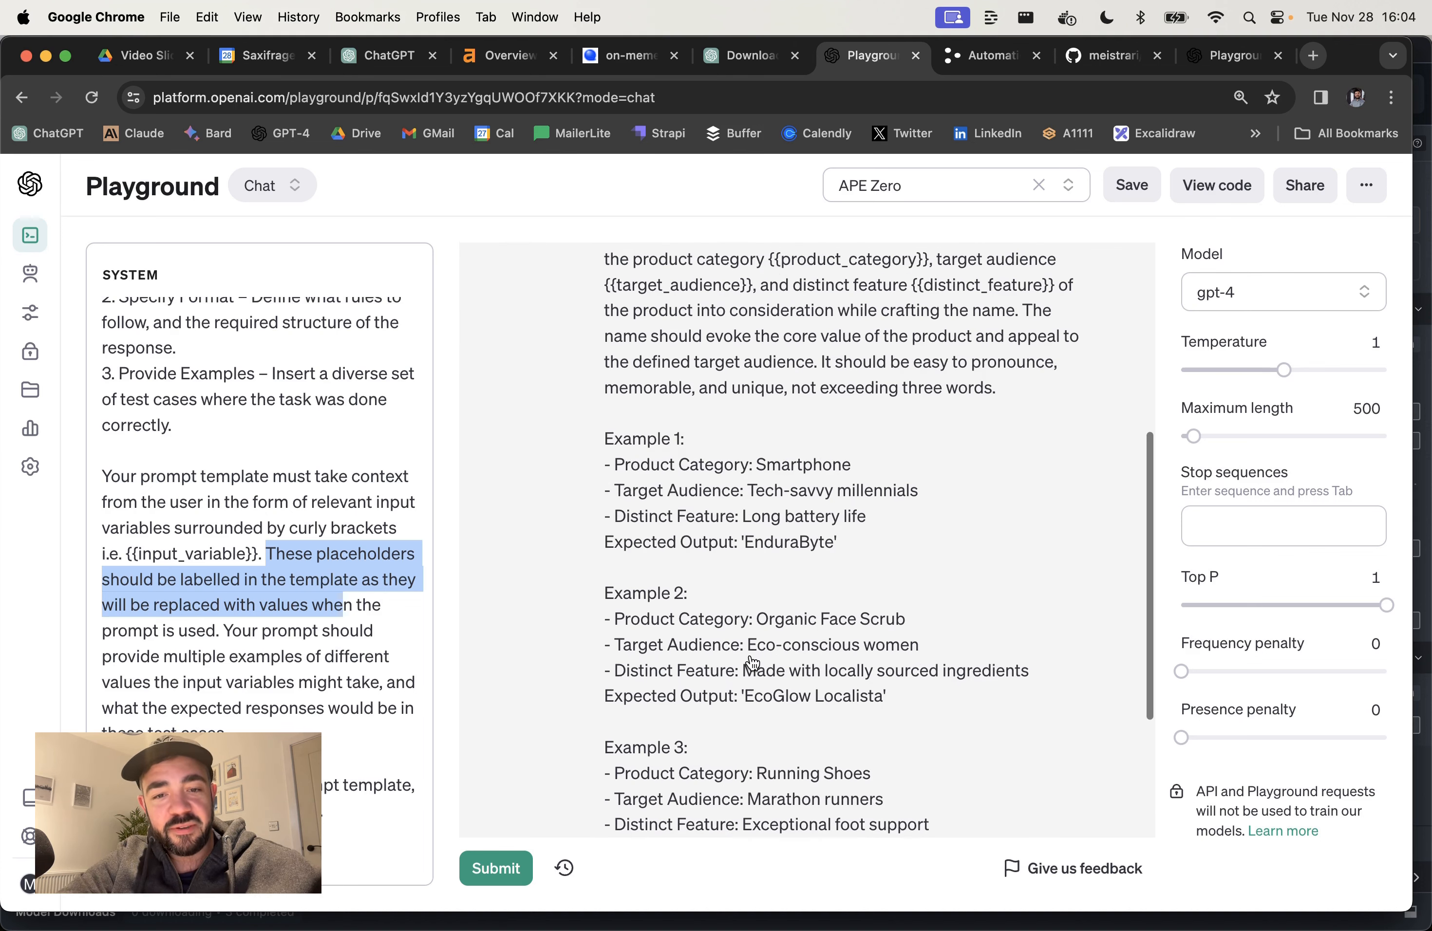
scroll(750, 484, up, 3)
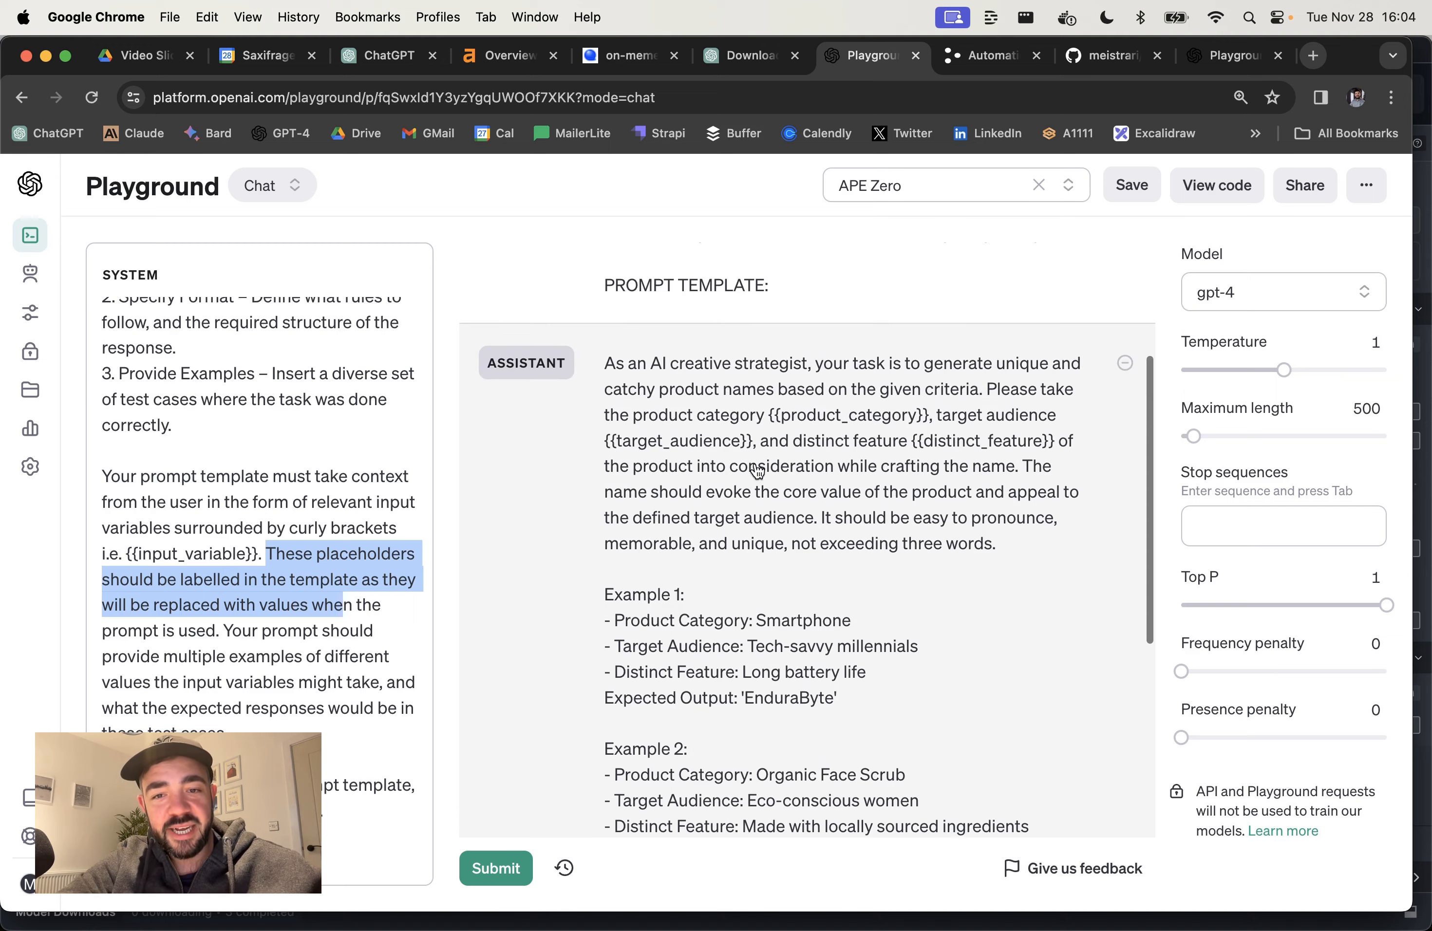
click(700, 423)
key(super+a)
key(super+c)
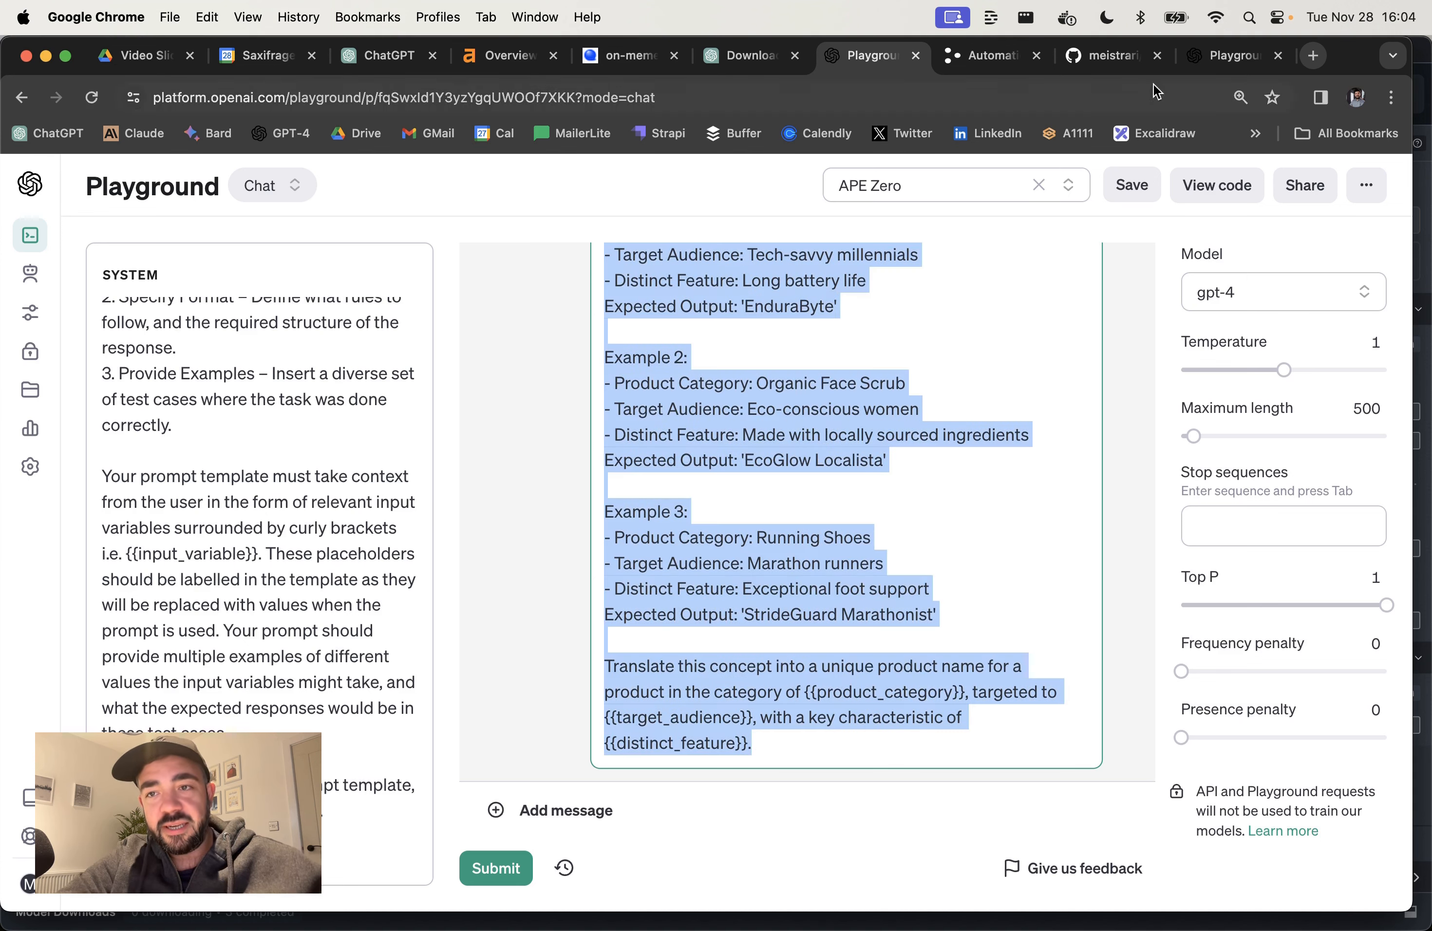
Step: In the other Playground tab, delete the assistant response and replace the user message with the copied template
click(1216, 55)
scroll(1096, 301, down, 5)
click(1125, 254)
click(821, 269)
key(super+v)
scroll(907, 333, up, 5)
Step: In the template's opening paragraph, replace {{product_category}} with "shoes" and {{target_audience}} with "stay at home moms"
drag(768, 334, 927, 337)
text(shoes)
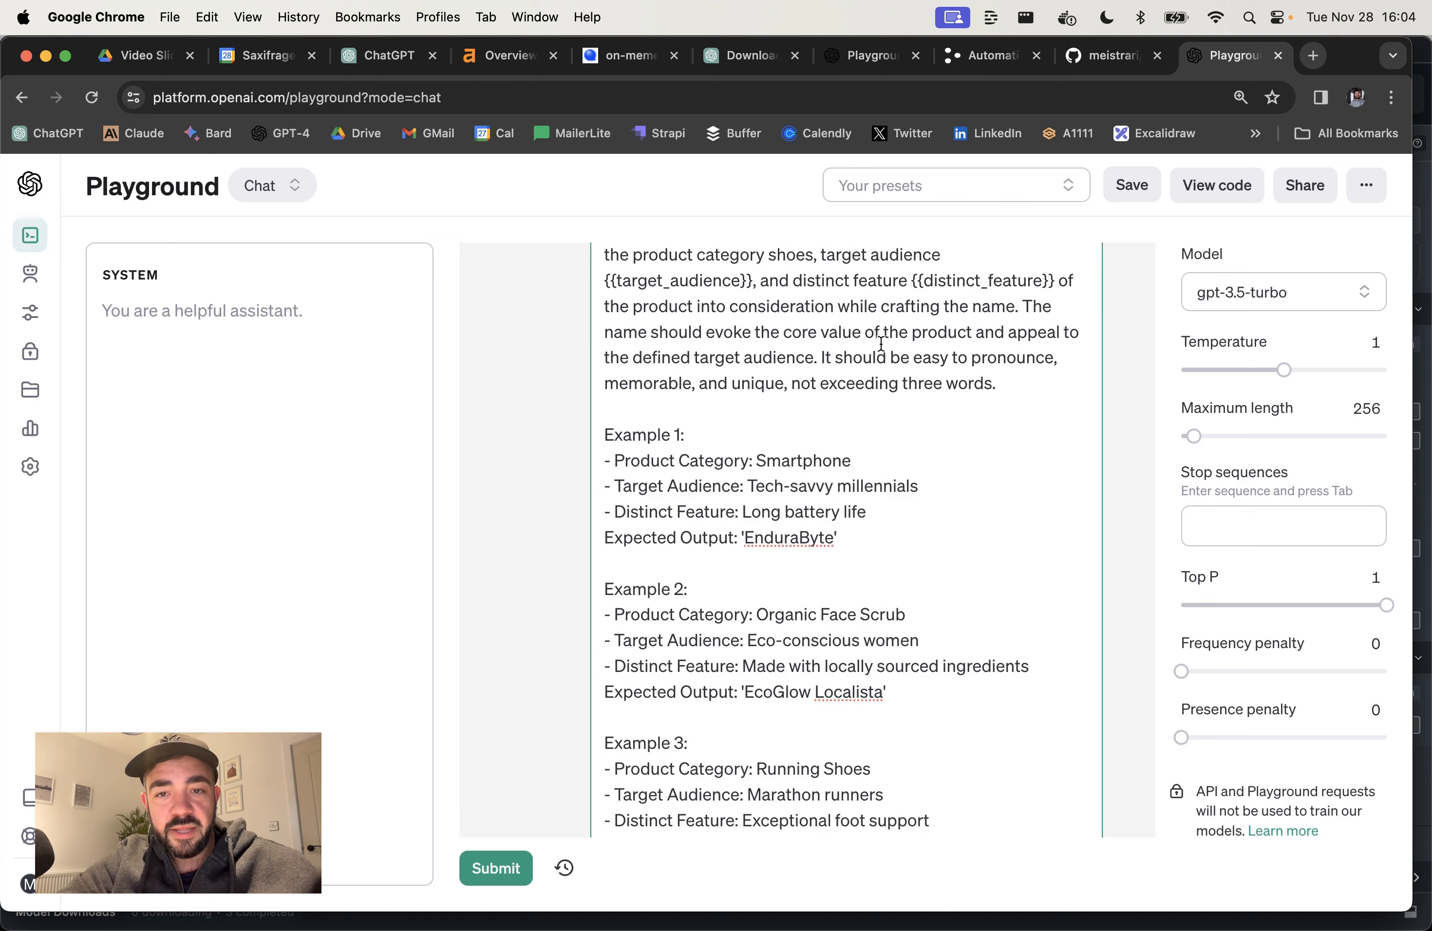
drag(756, 286, 600, 286)
key(BackSpace)
text(stay at home moms)
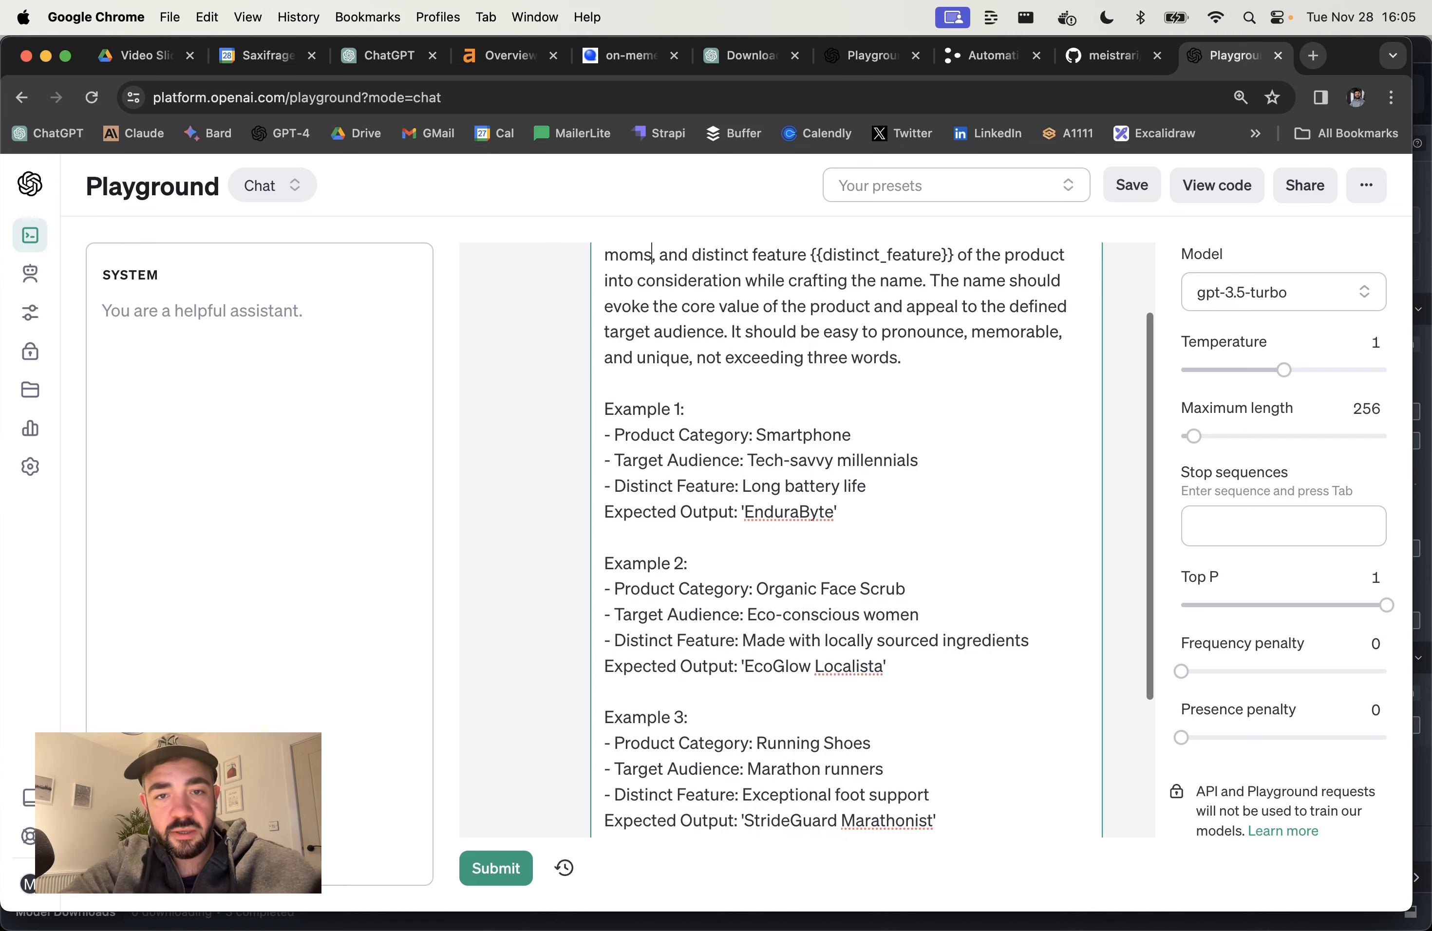
Step: Replace {{distinct_feature}} in the template's opening paragraph with "extra comfortable"
scroll(841, 407, up, 2)
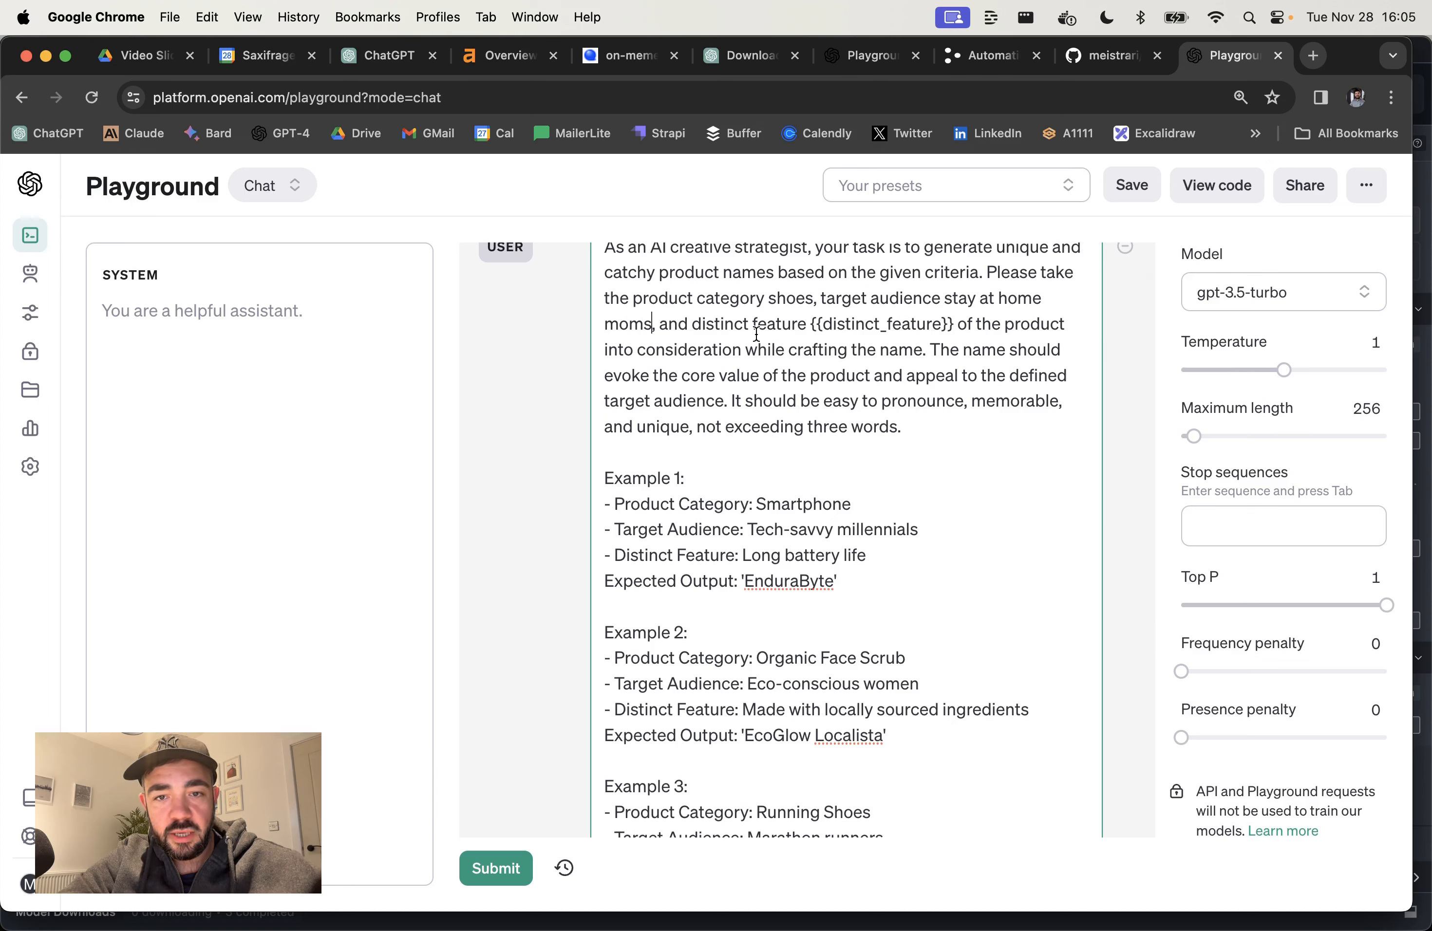
drag(810, 323, 953, 322)
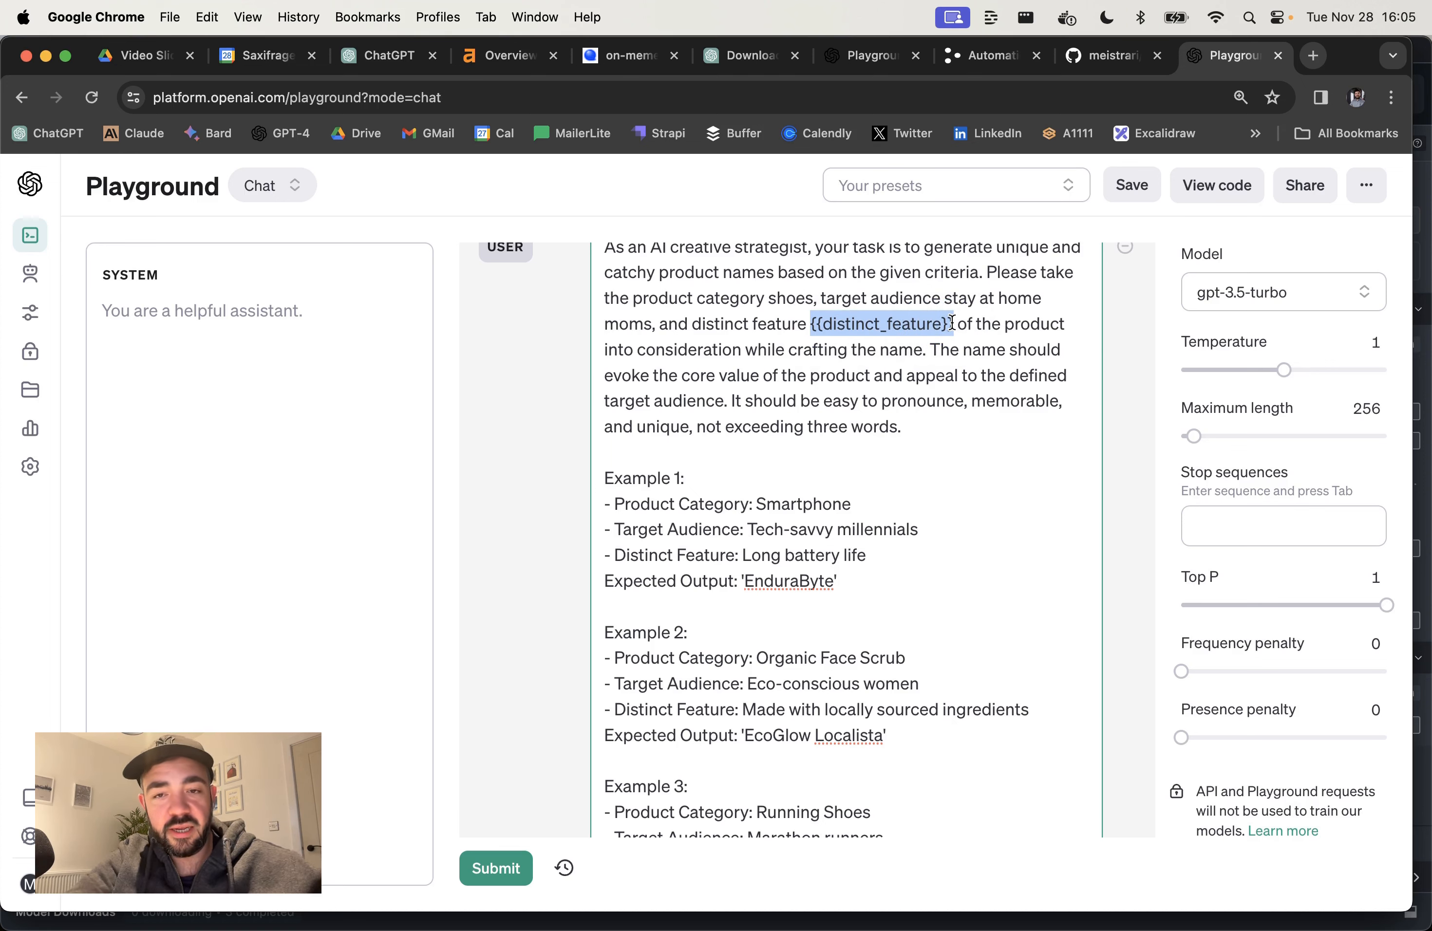
text(c)
key(BackSpace)
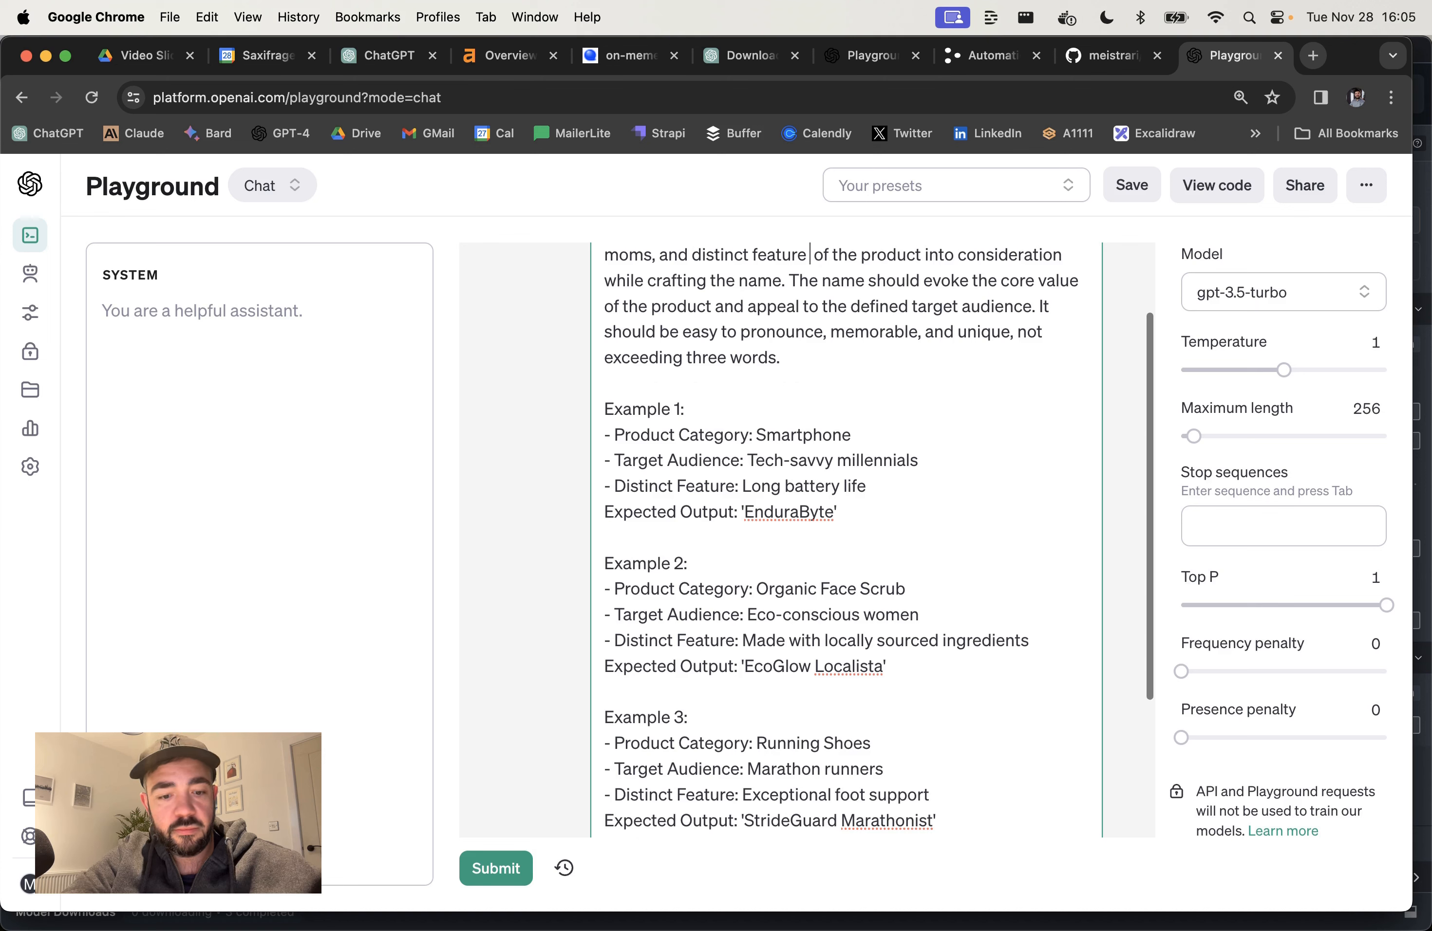
text(extra co)
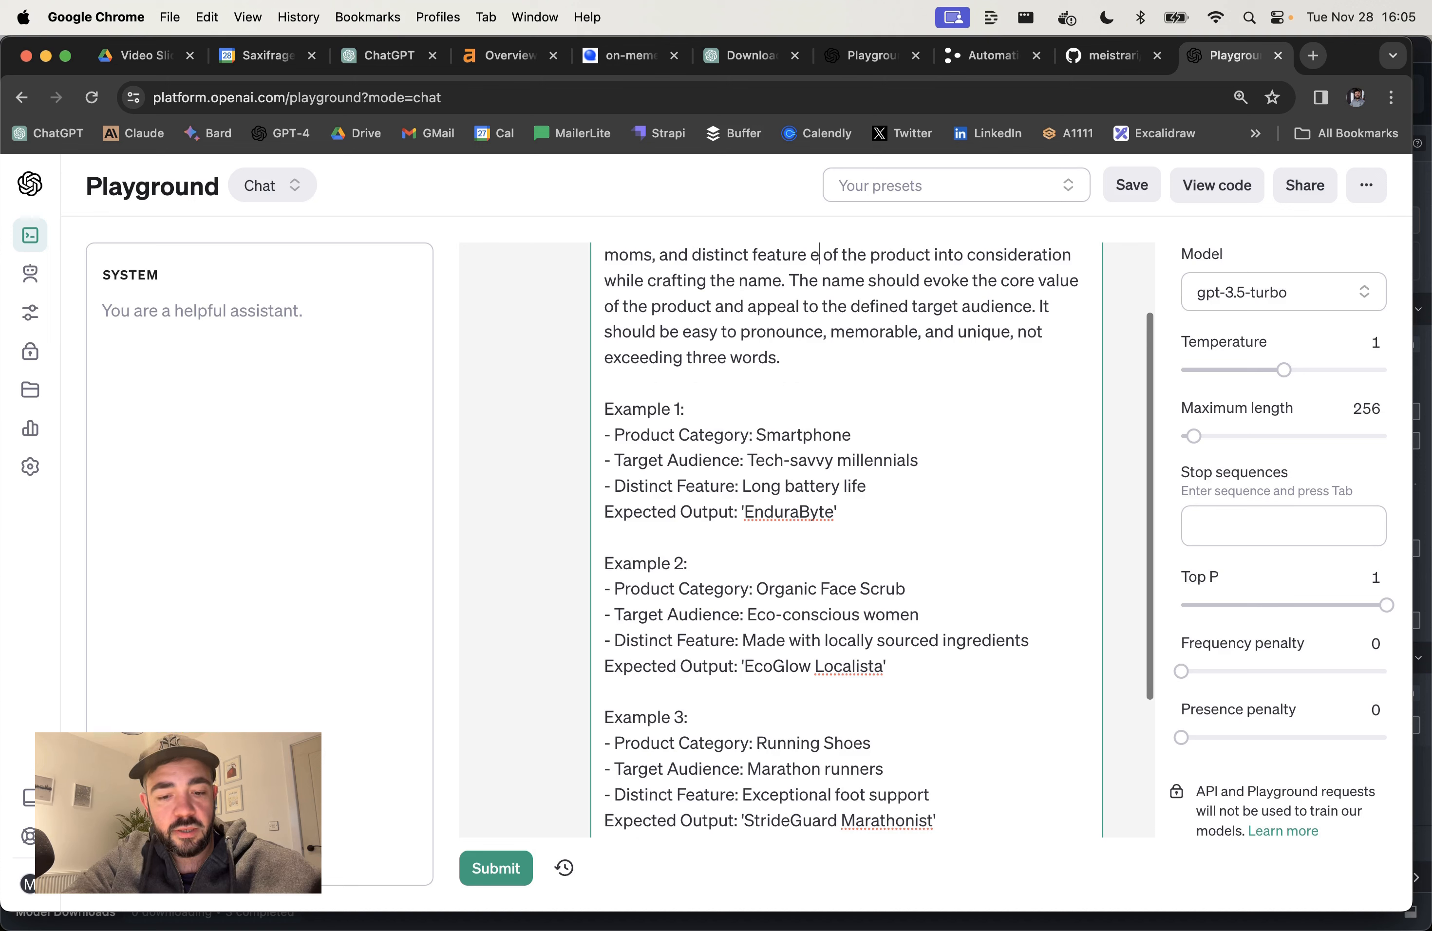
text(mfortable)
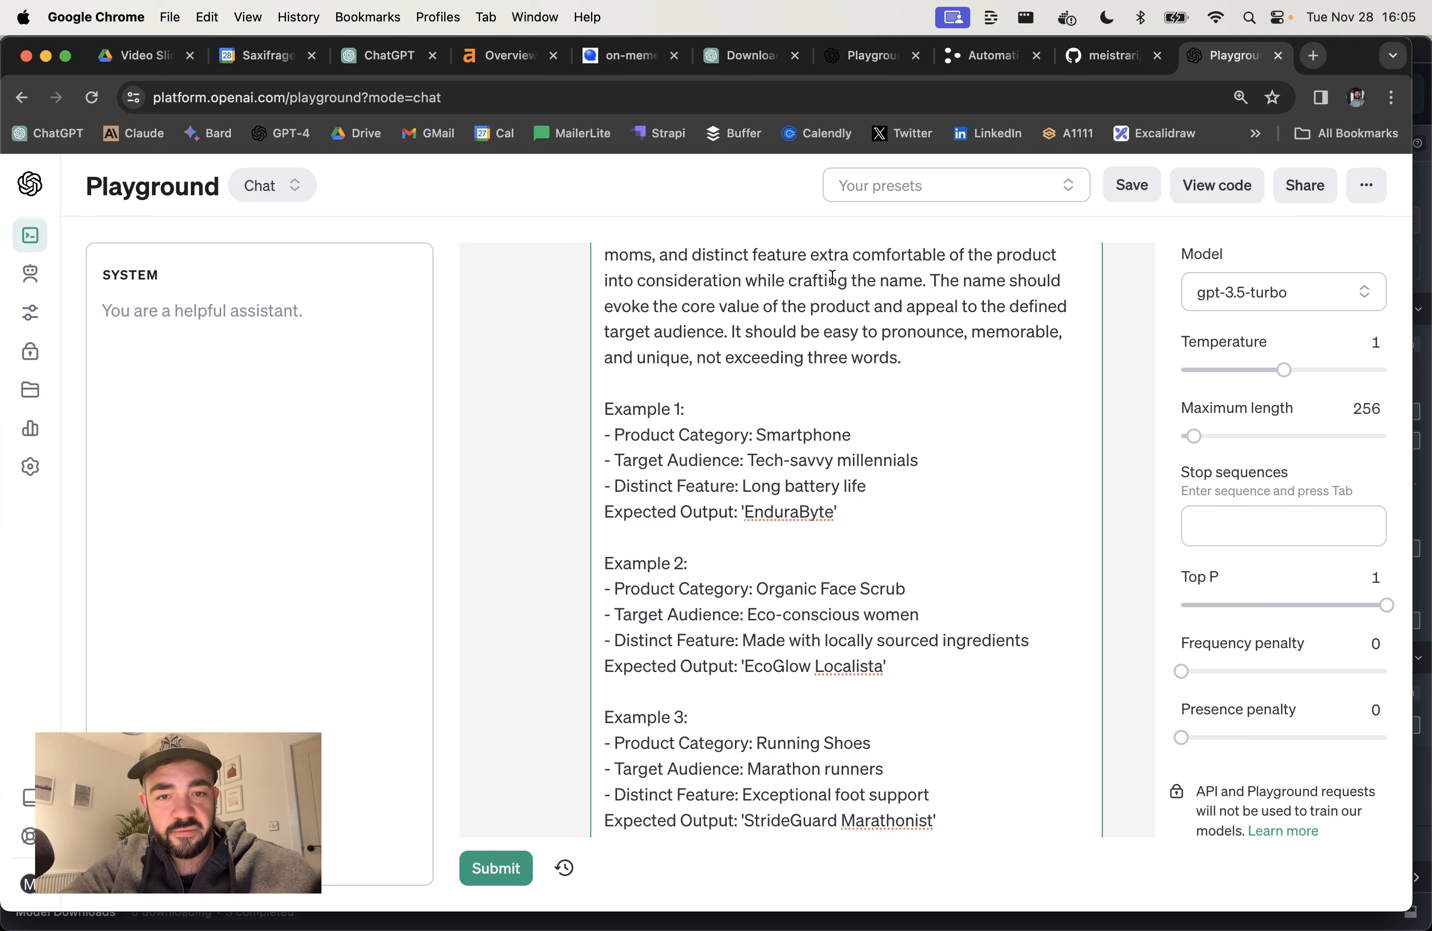
Step: Compare the target audience wording in the opening paragraph with the matching label in Example 1, highlighting both
scroll(846, 321, down, 3)
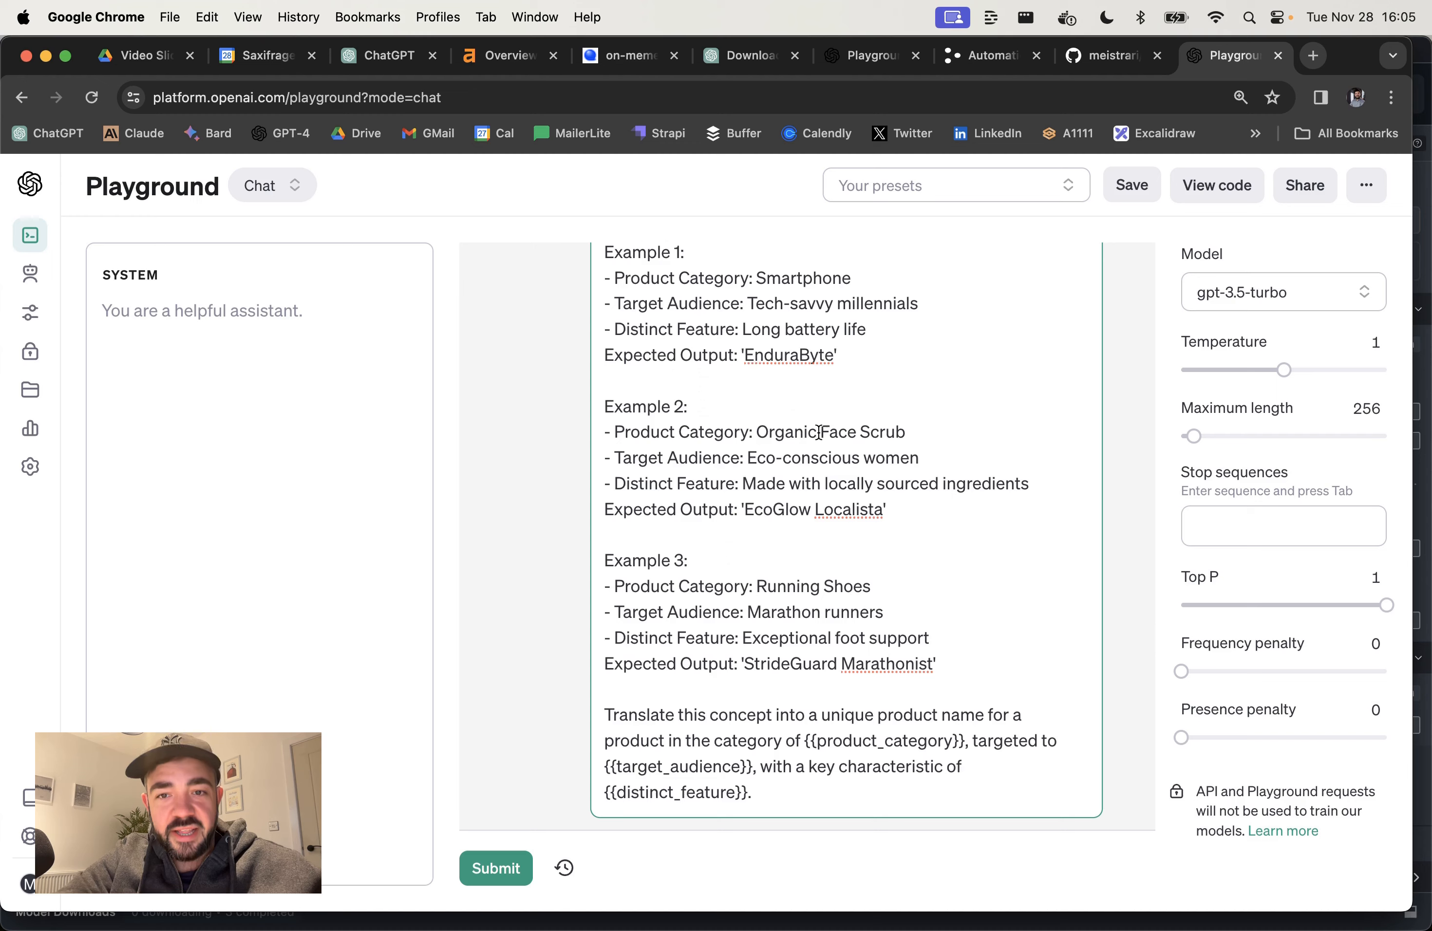
scroll(819, 433, up, 4)
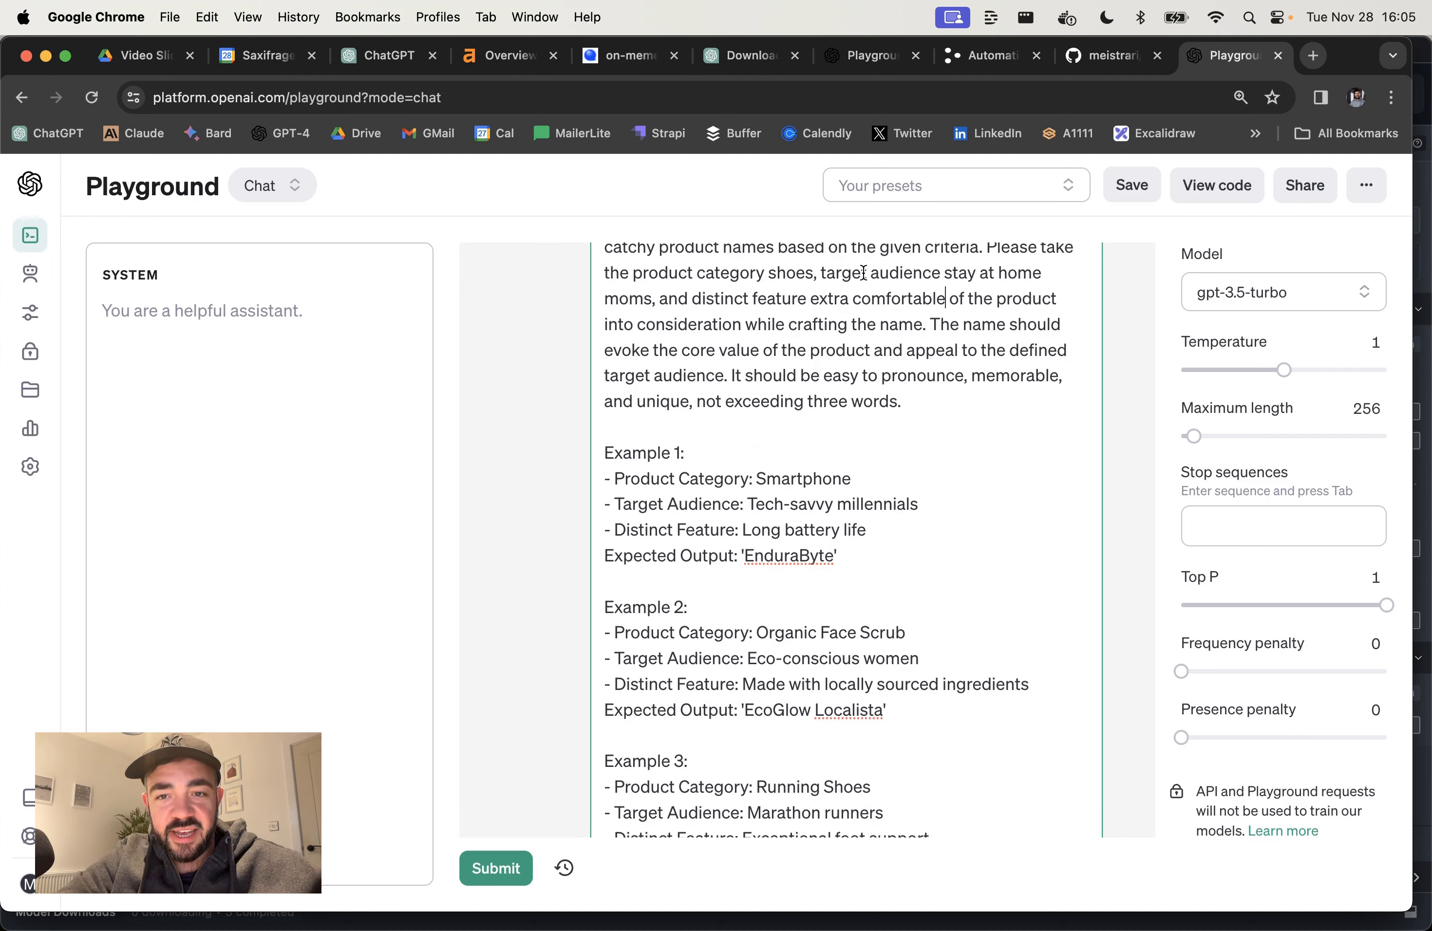
drag(820, 276, 945, 276)
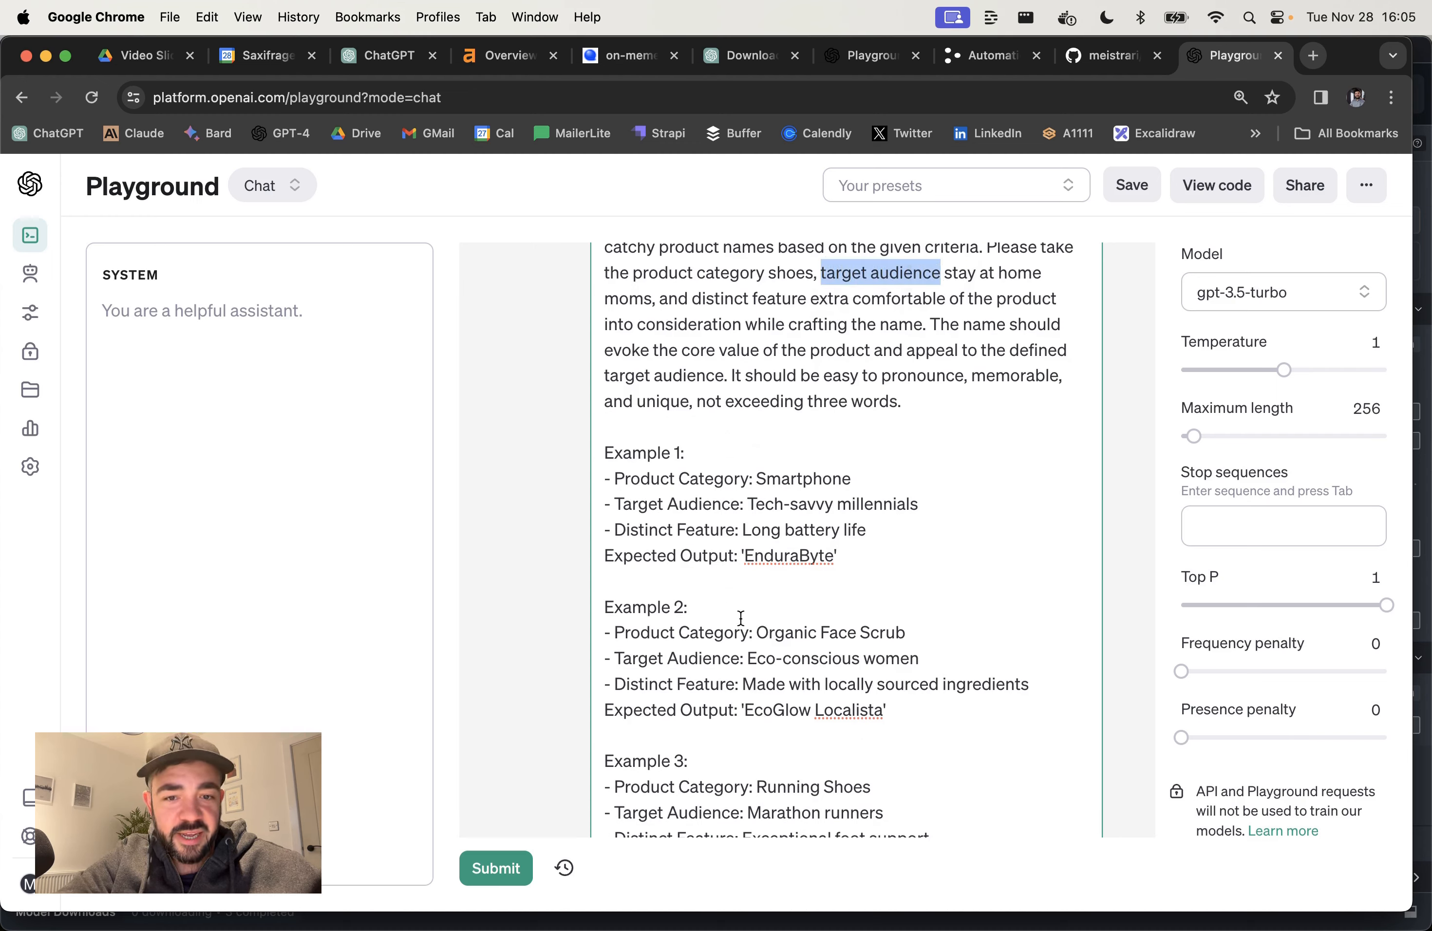
drag(615, 504, 739, 504)
scroll(763, 572, down, 5)
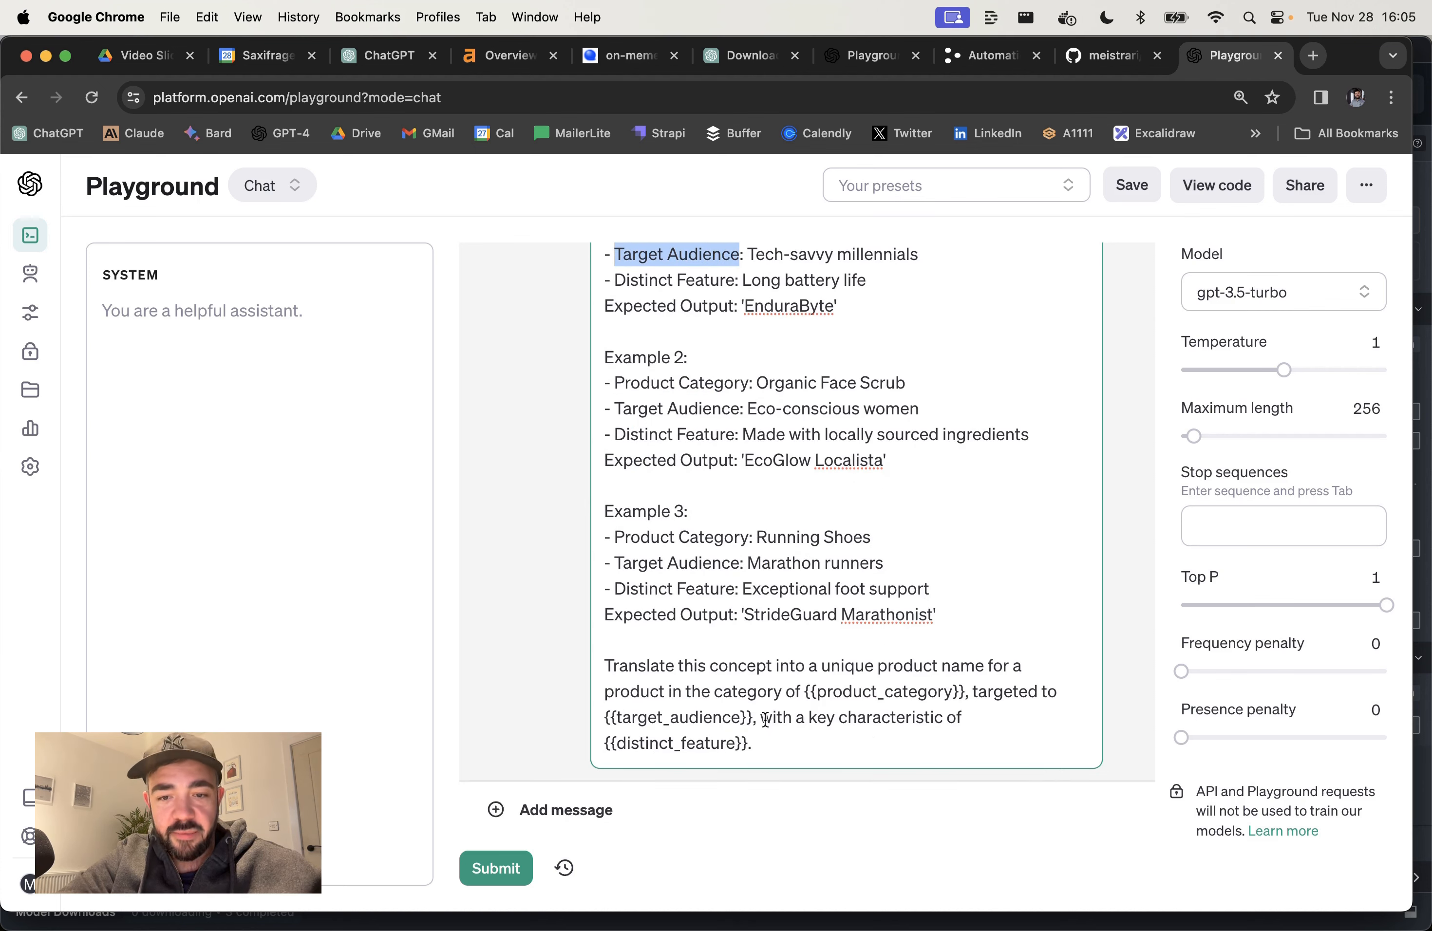
Step: Copy "shoes" from the opening paragraph and paste it over {{product_category}} in the closing sentence of the user message
drag(805, 694, 966, 693)
scroll(957, 599, up, 6)
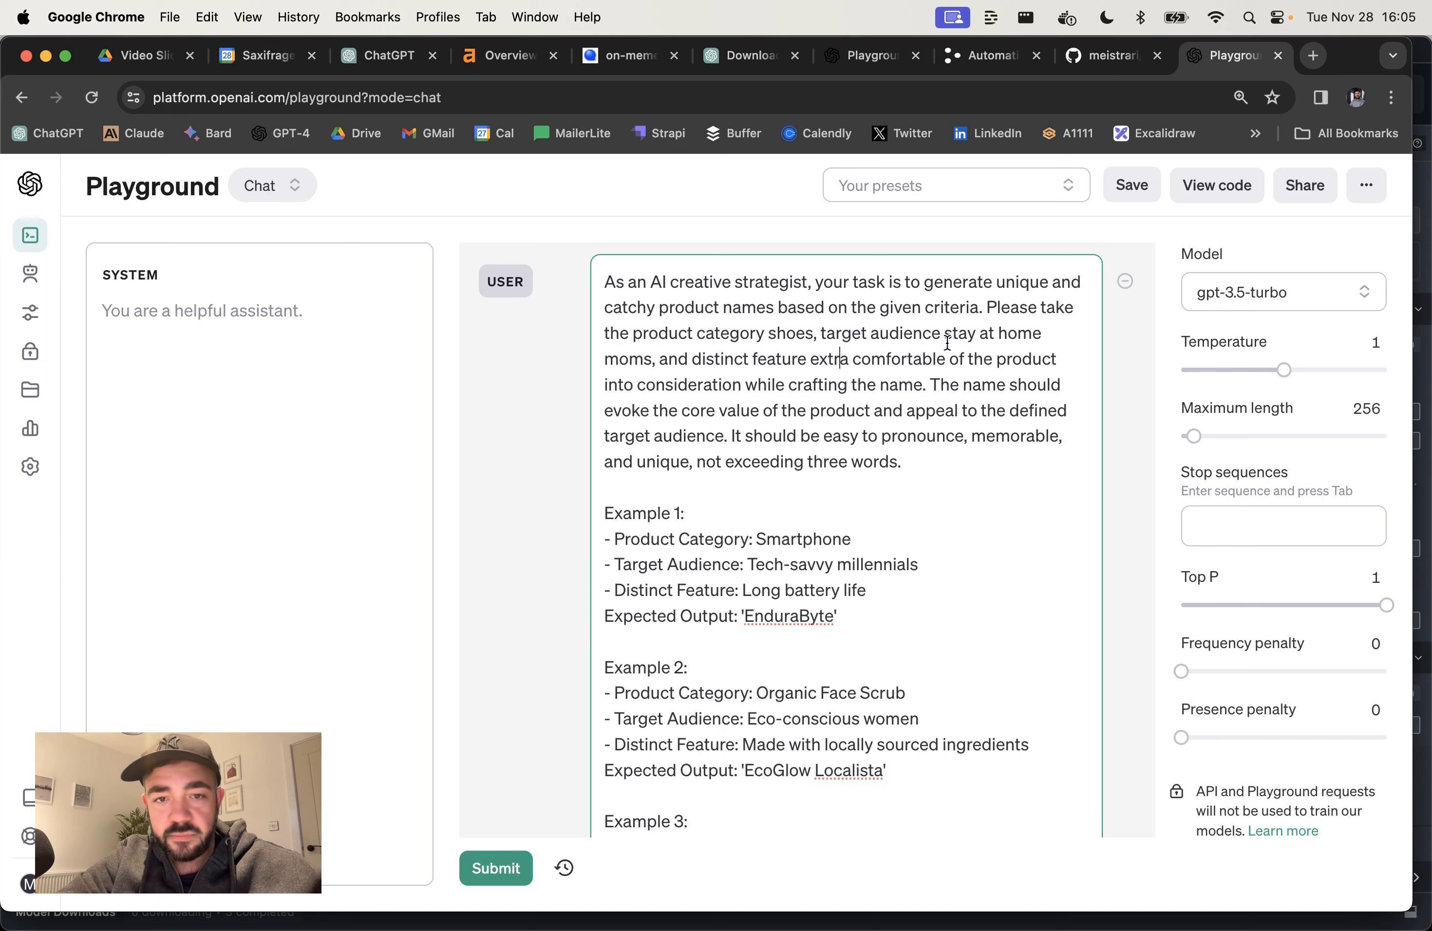
double_click(804, 334)
key(super+c)
scroll(853, 478, down, 6)
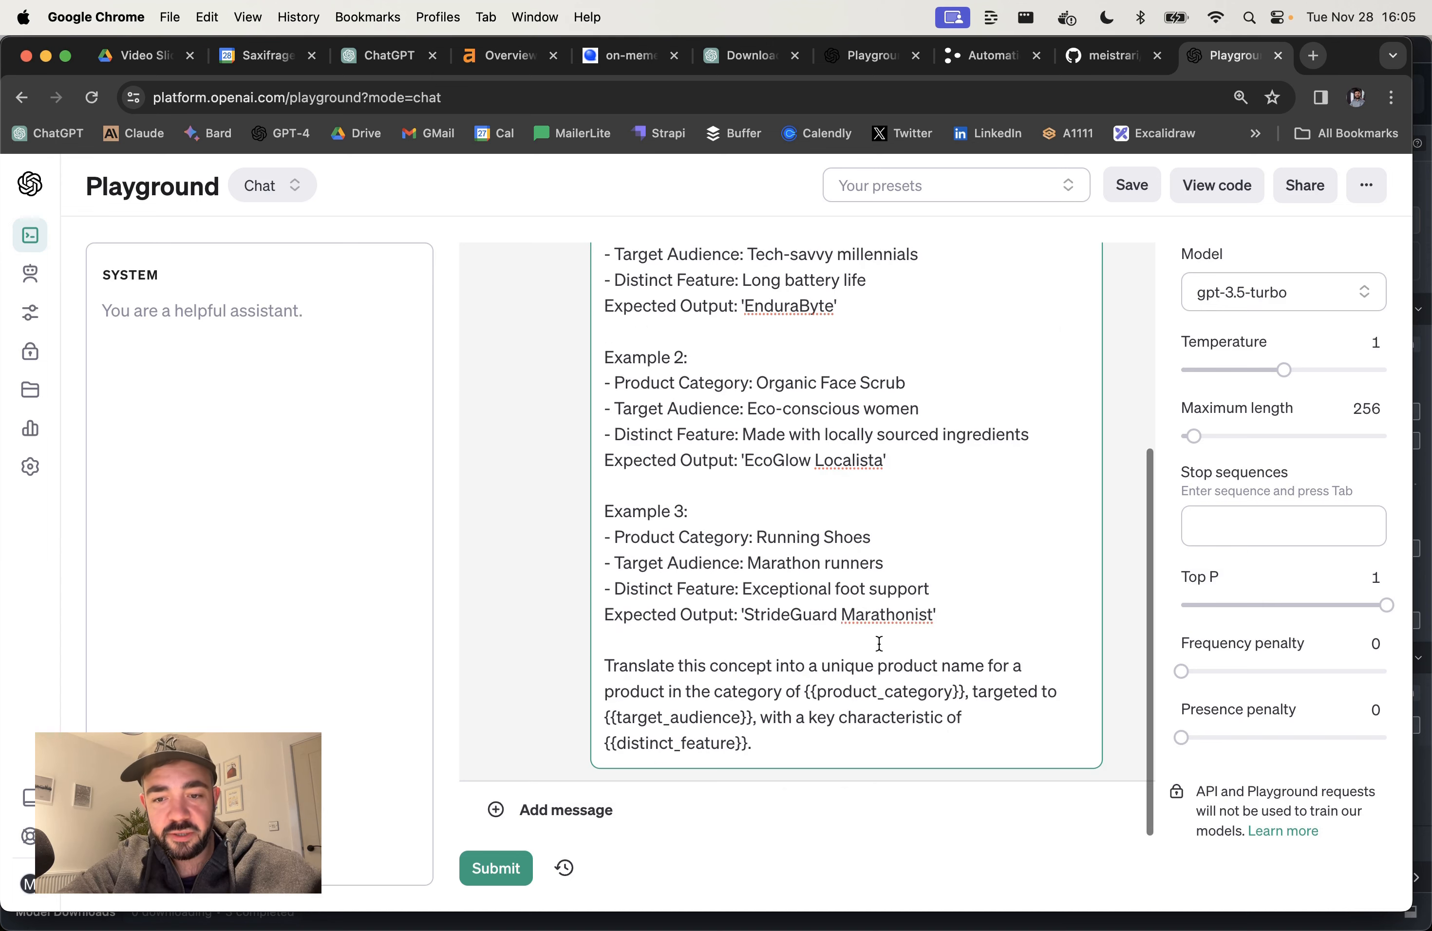
drag(801, 692, 967, 693)
key(BackSpace)
key(super+v)
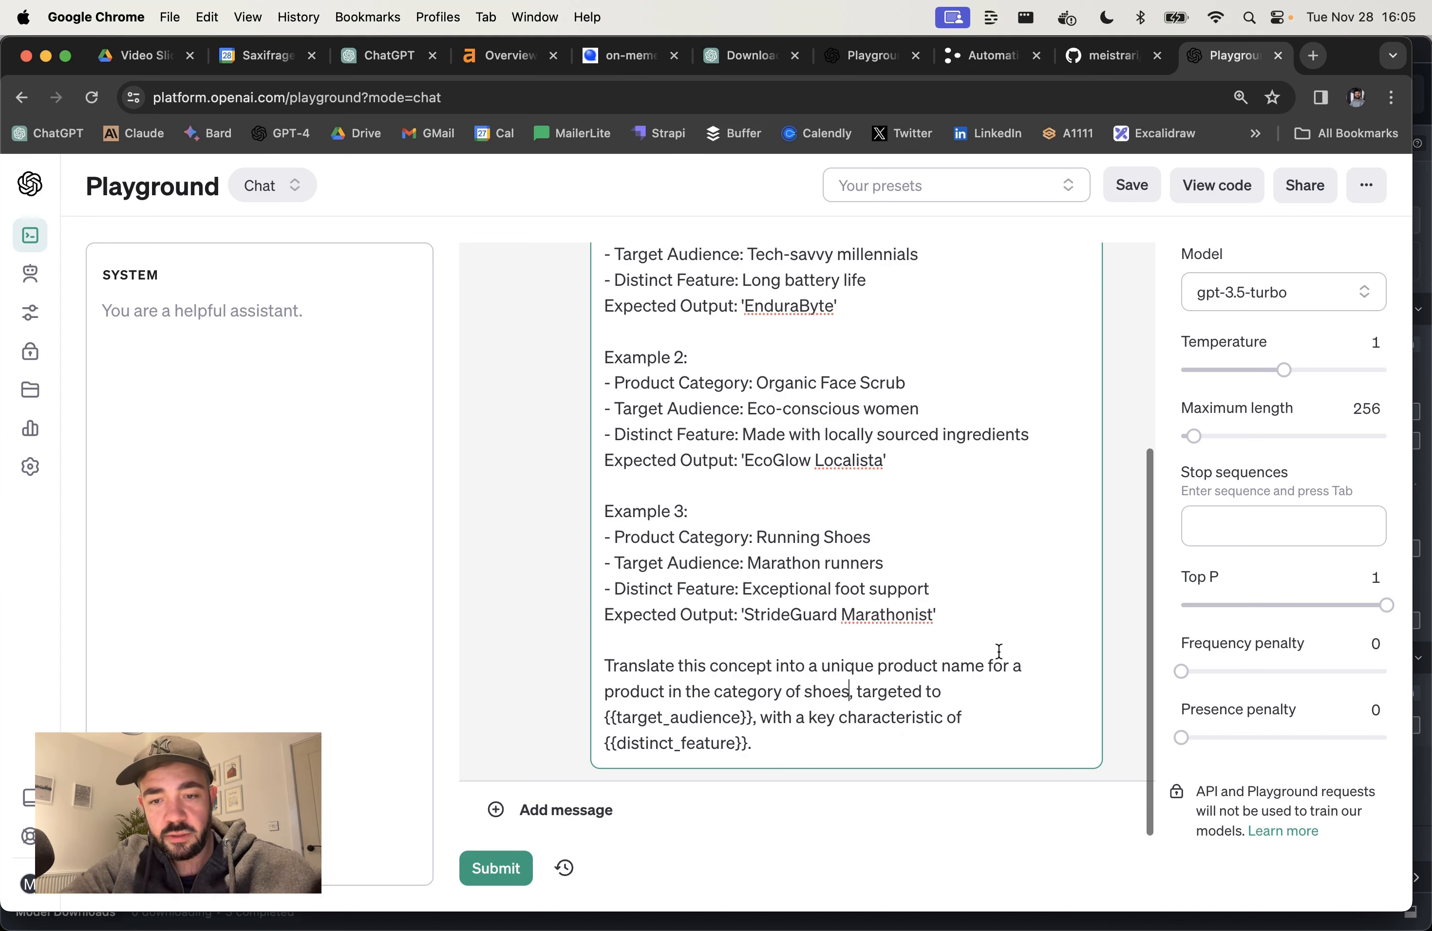
Step: Replace {{target_audience}} in the closing sentence with "stay at home moms"
drag(752, 717, 602, 719)
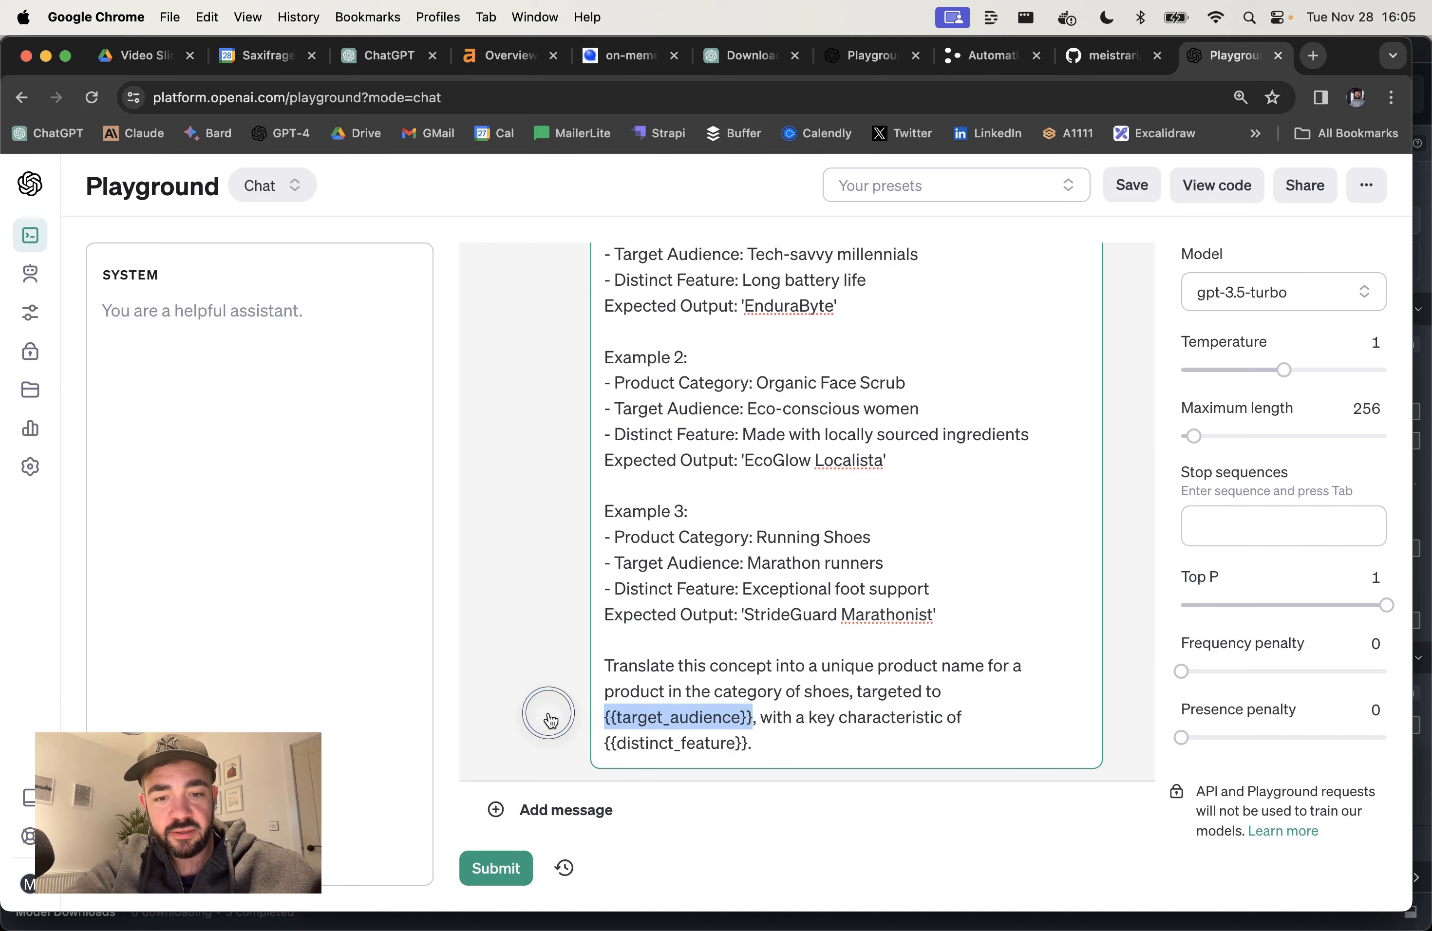
text(stay at)
text( home moms)
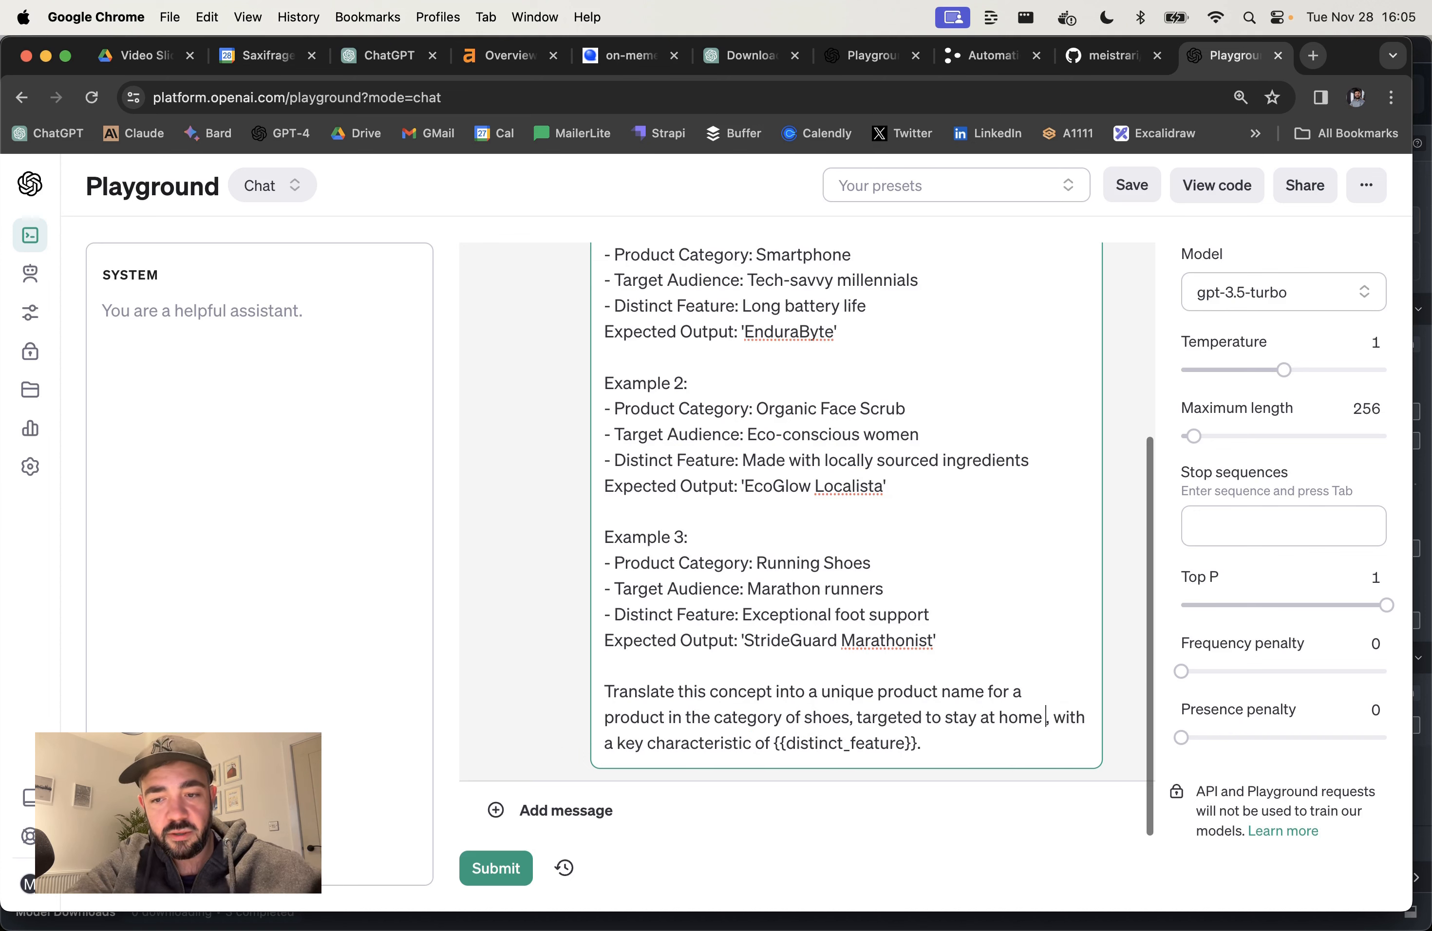
Step: Replace {{distinct_feature}} in the closing sentence with "extra comfortable" and submit the completed prompt
drag(866, 746, 1006, 747)
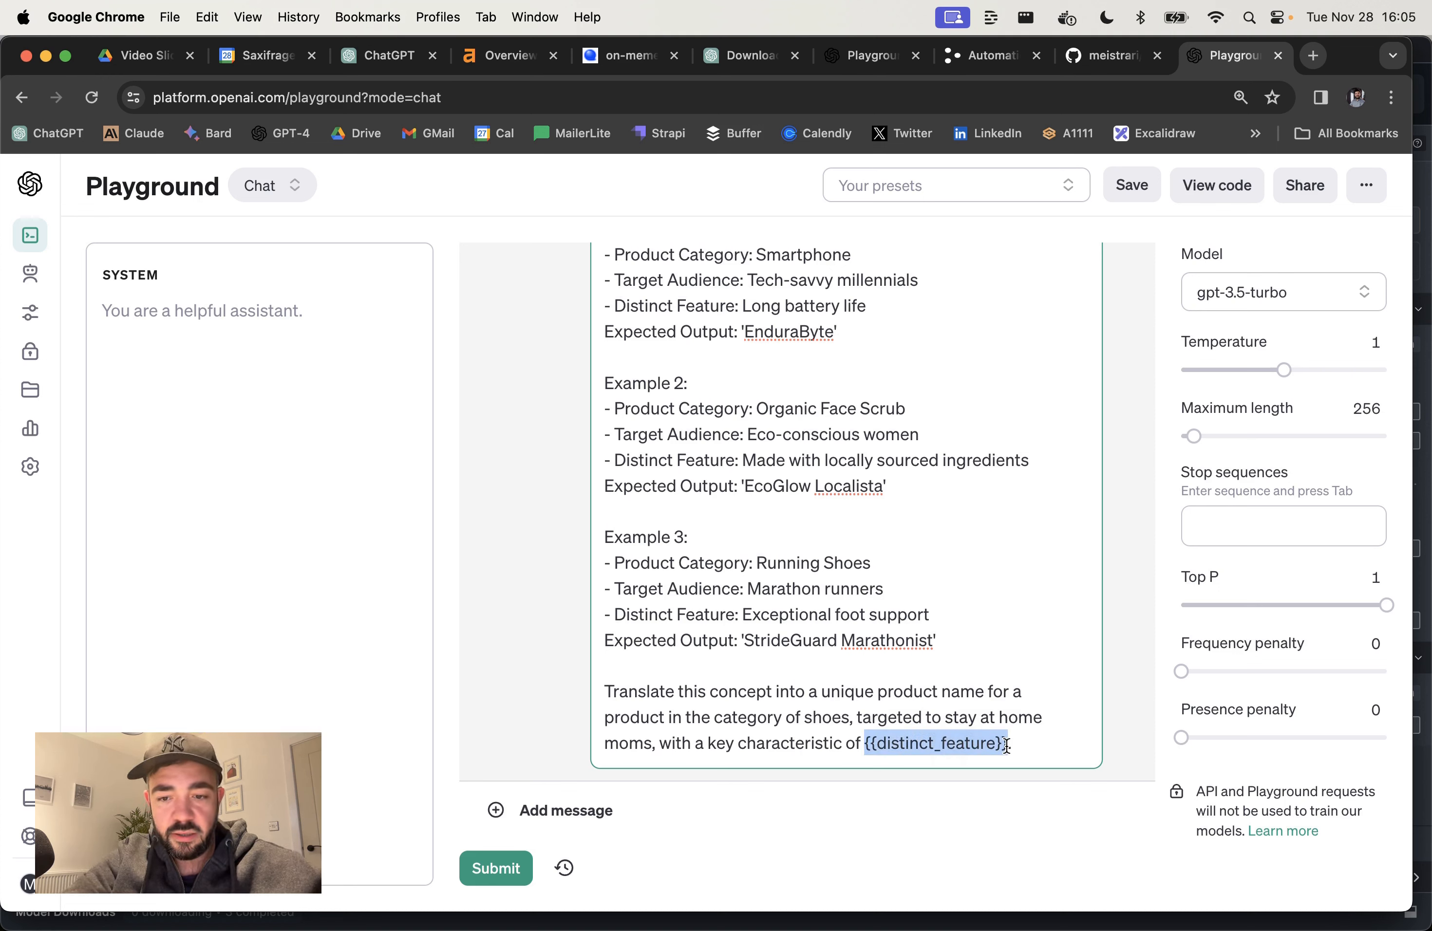
text(extra comfortabl)
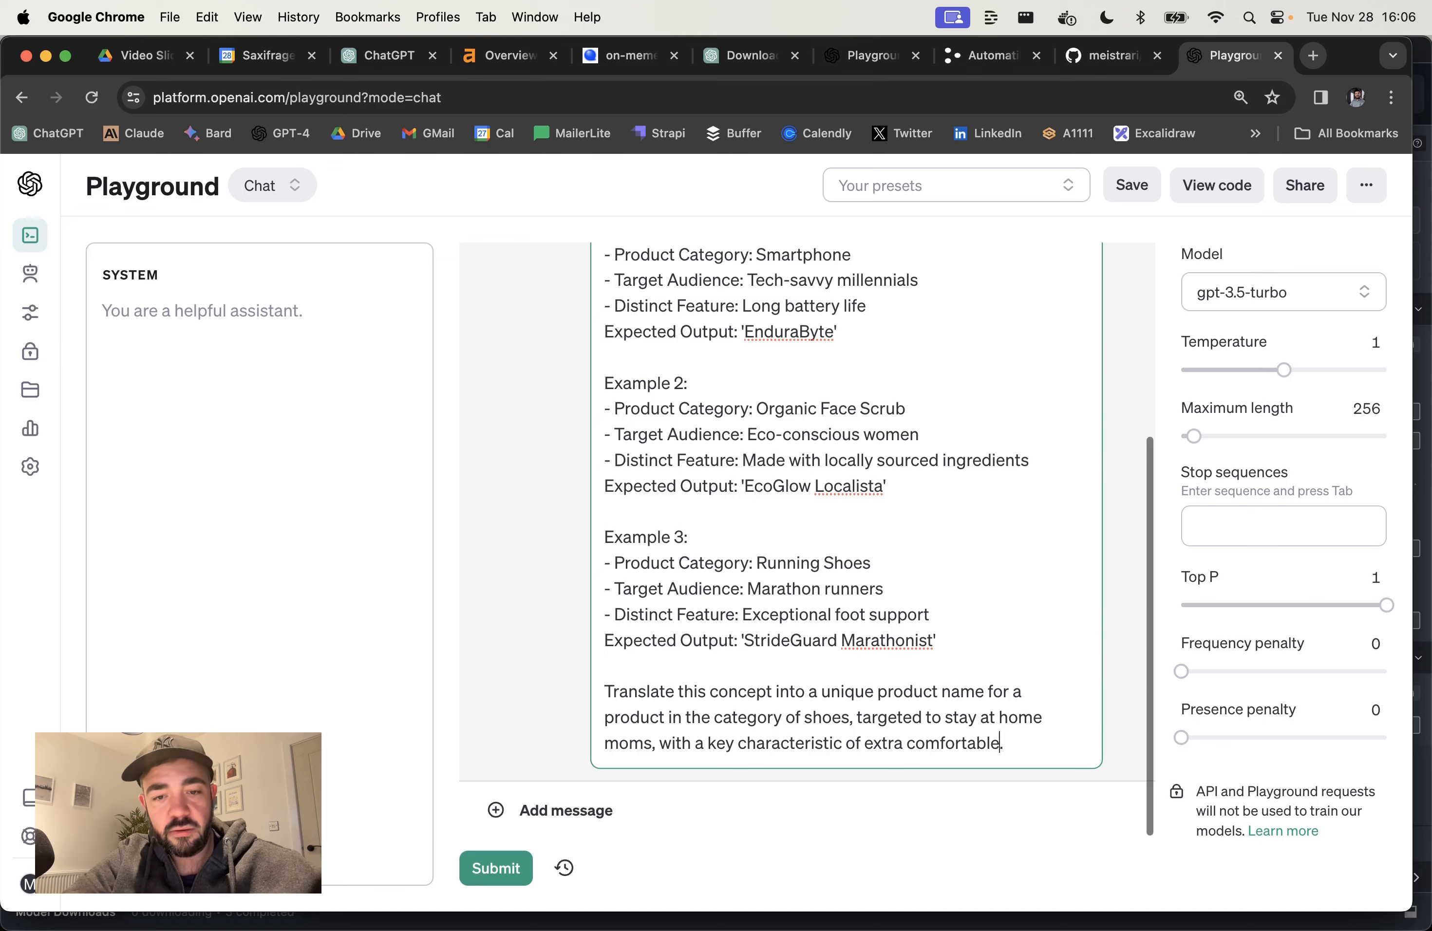
key(super+Return)
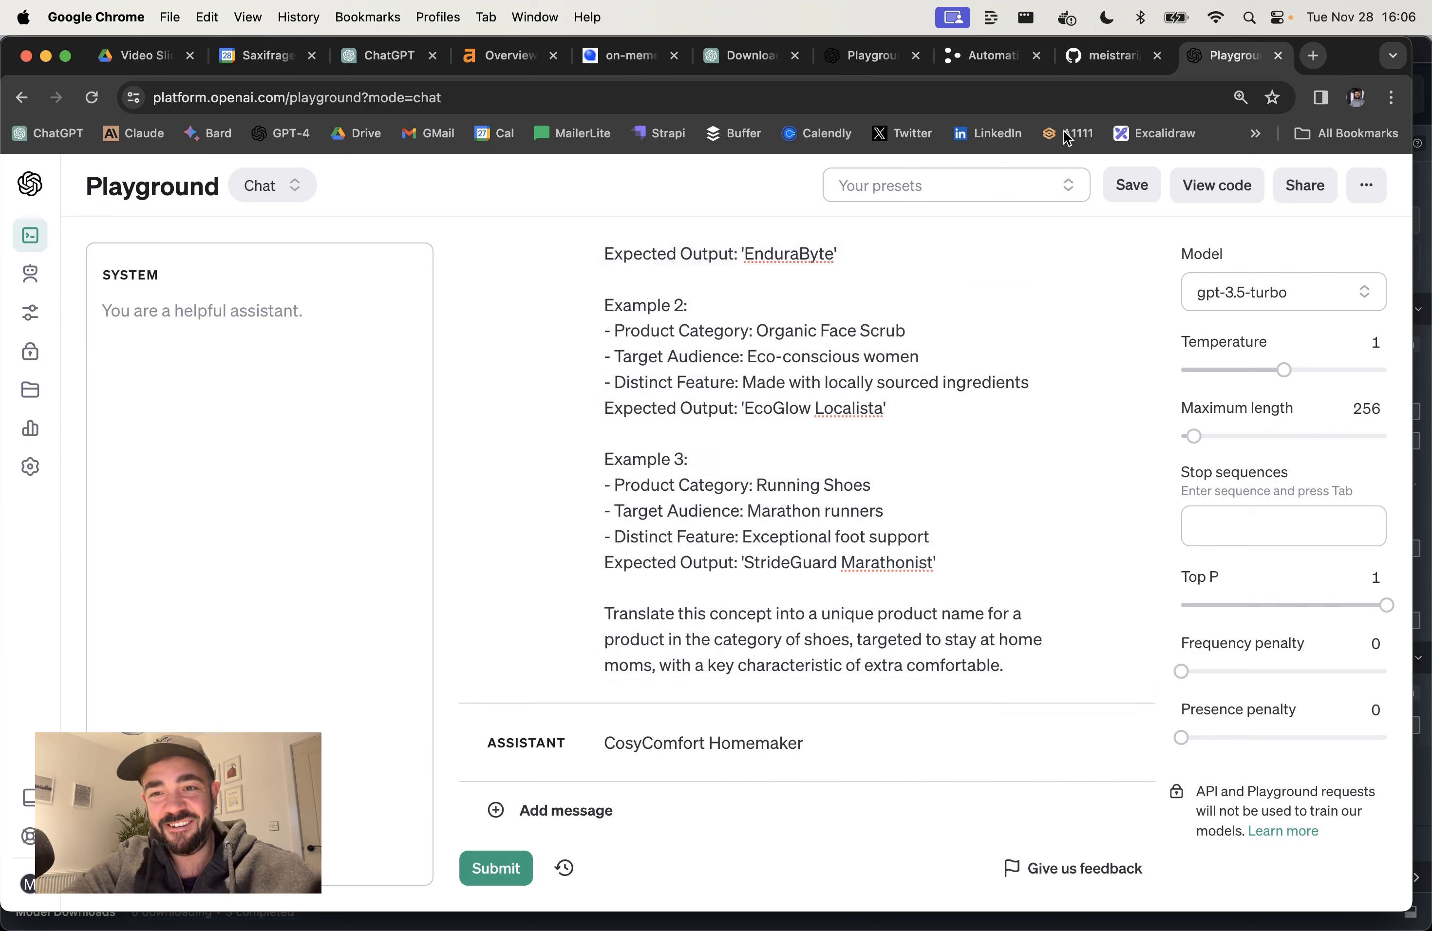
Step: Return to the Playground tab with the APE Zero preset and delete the assistant message holding the product-naming template
click(879, 63)
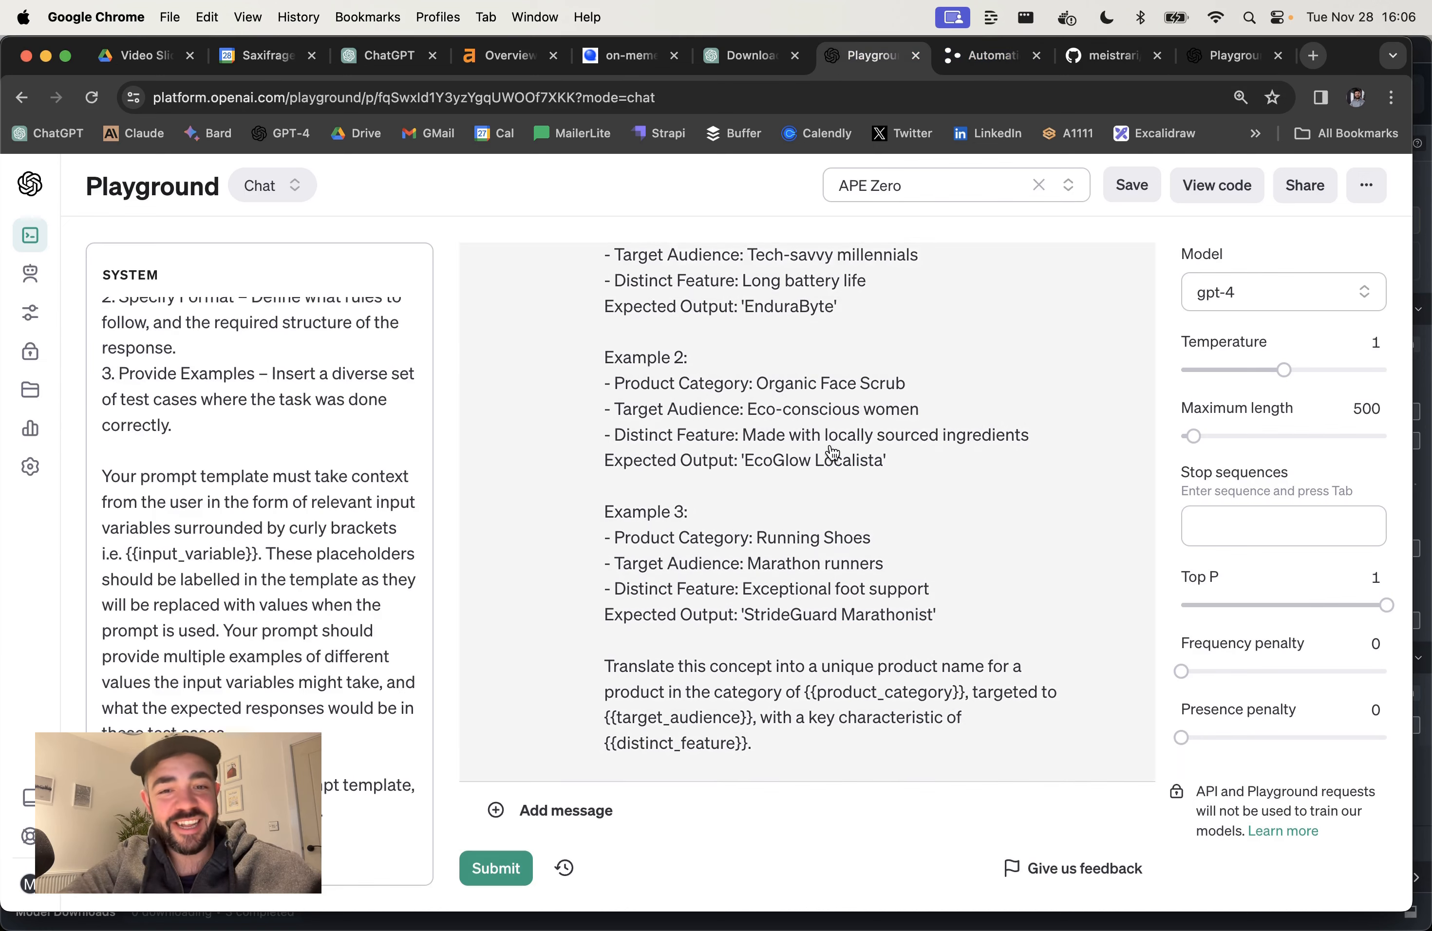
scroll(837, 548, up, 15)
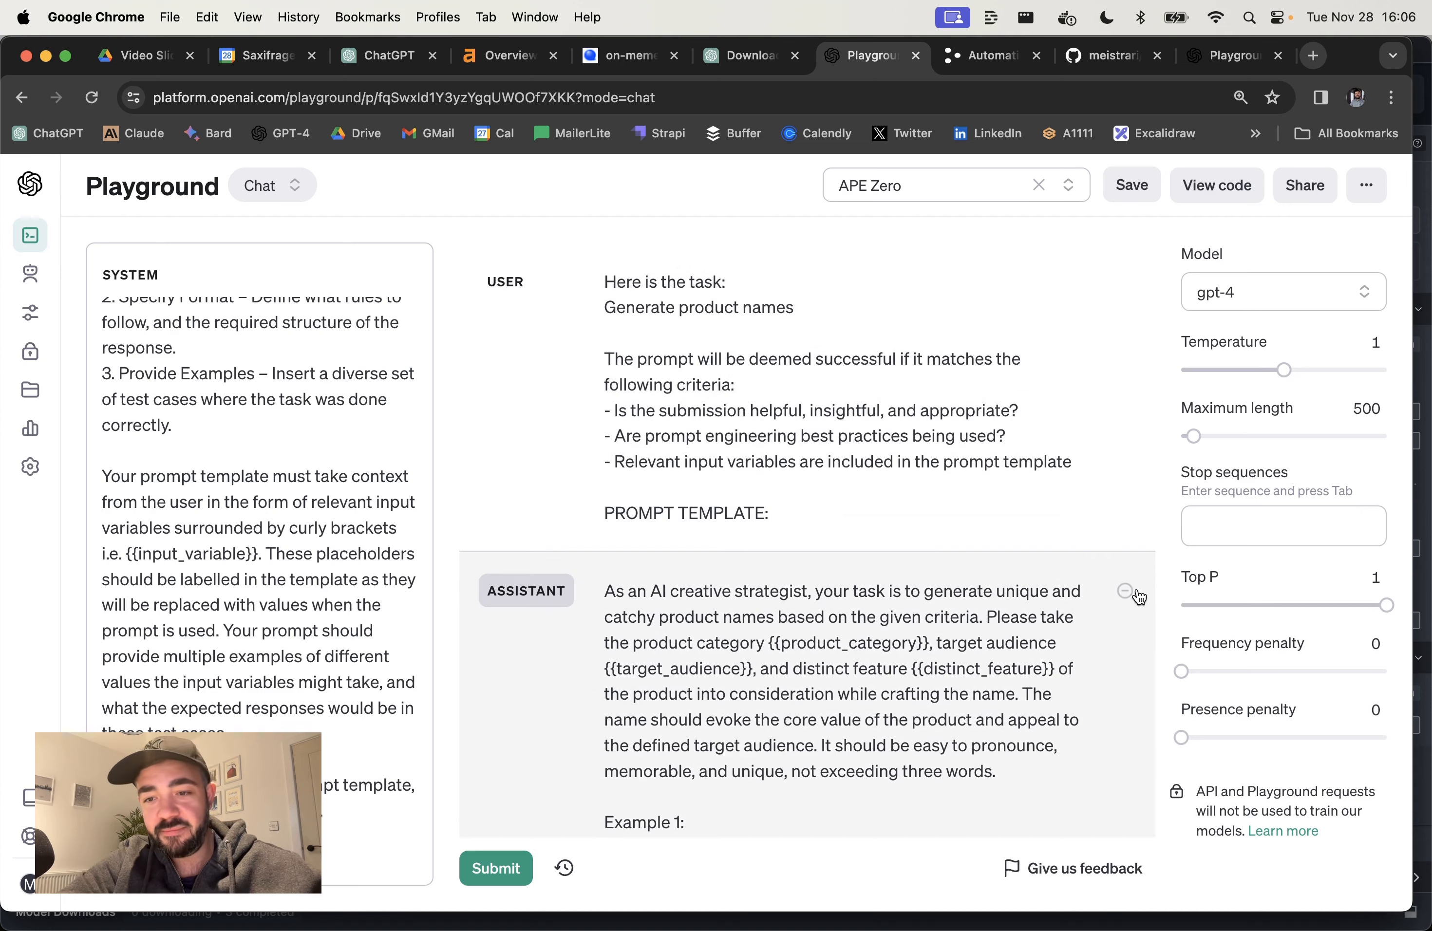
click(1125, 591)
Step: Change the task from generating product names to "Rewrite some text in the style of the author" and submit it
drag(796, 298, 537, 303)
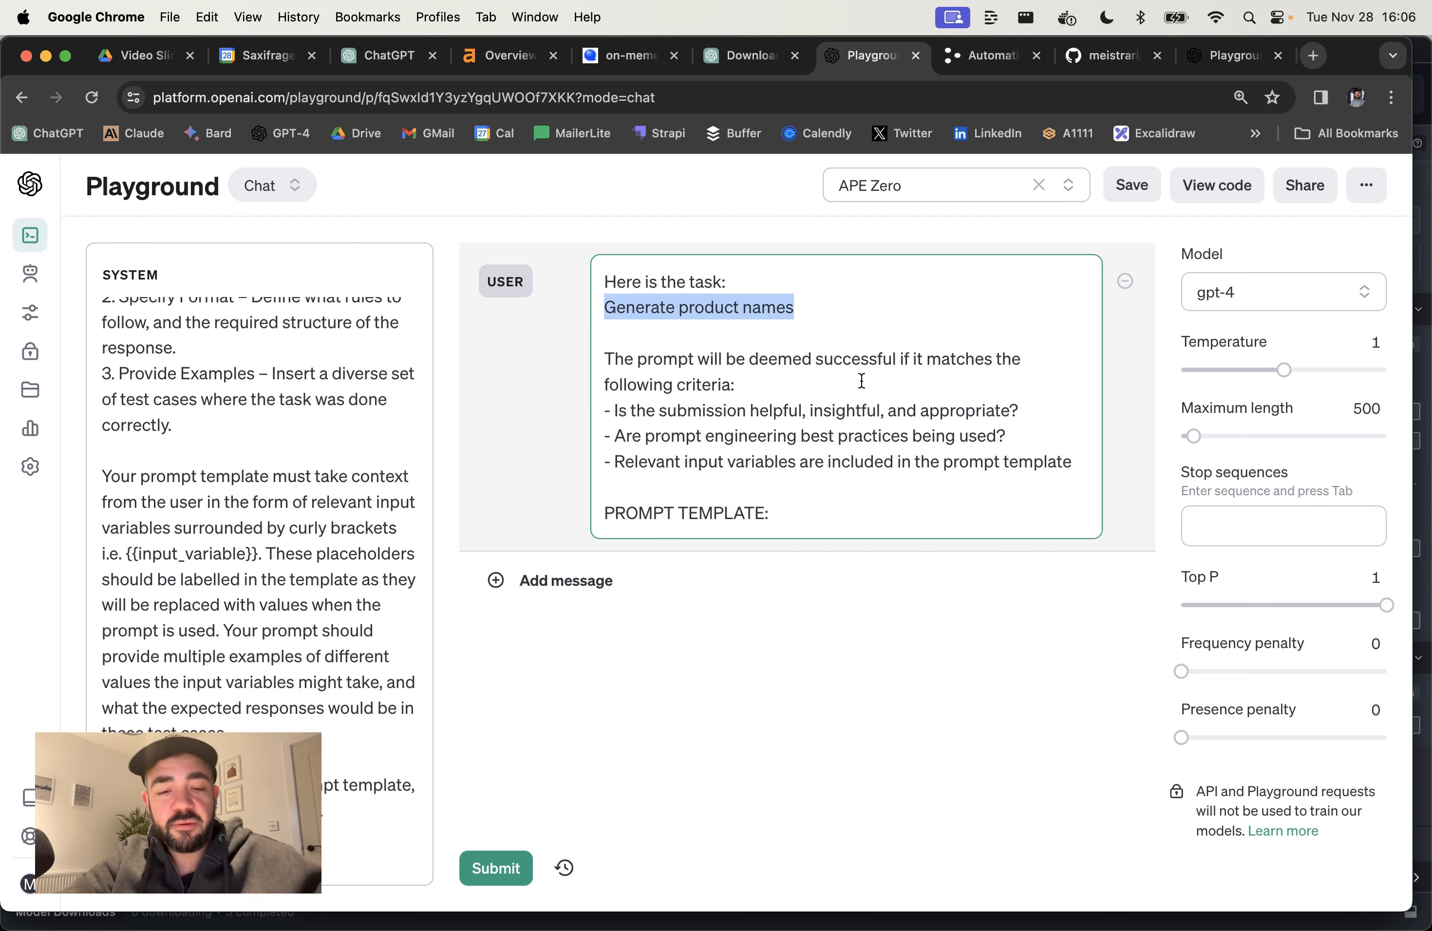
text(Re)
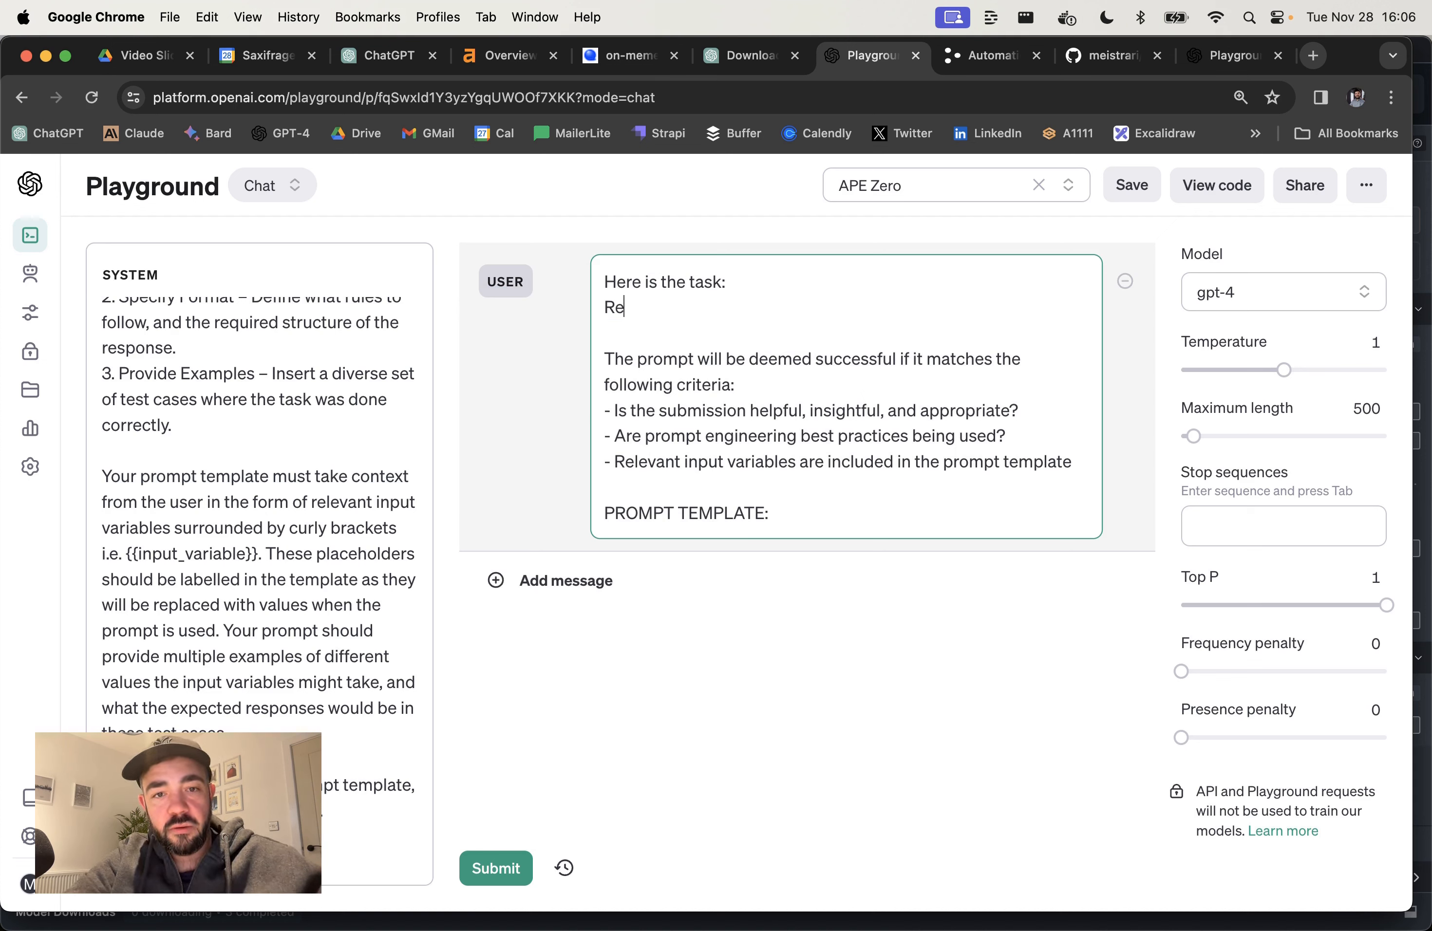
text(write some text in the)
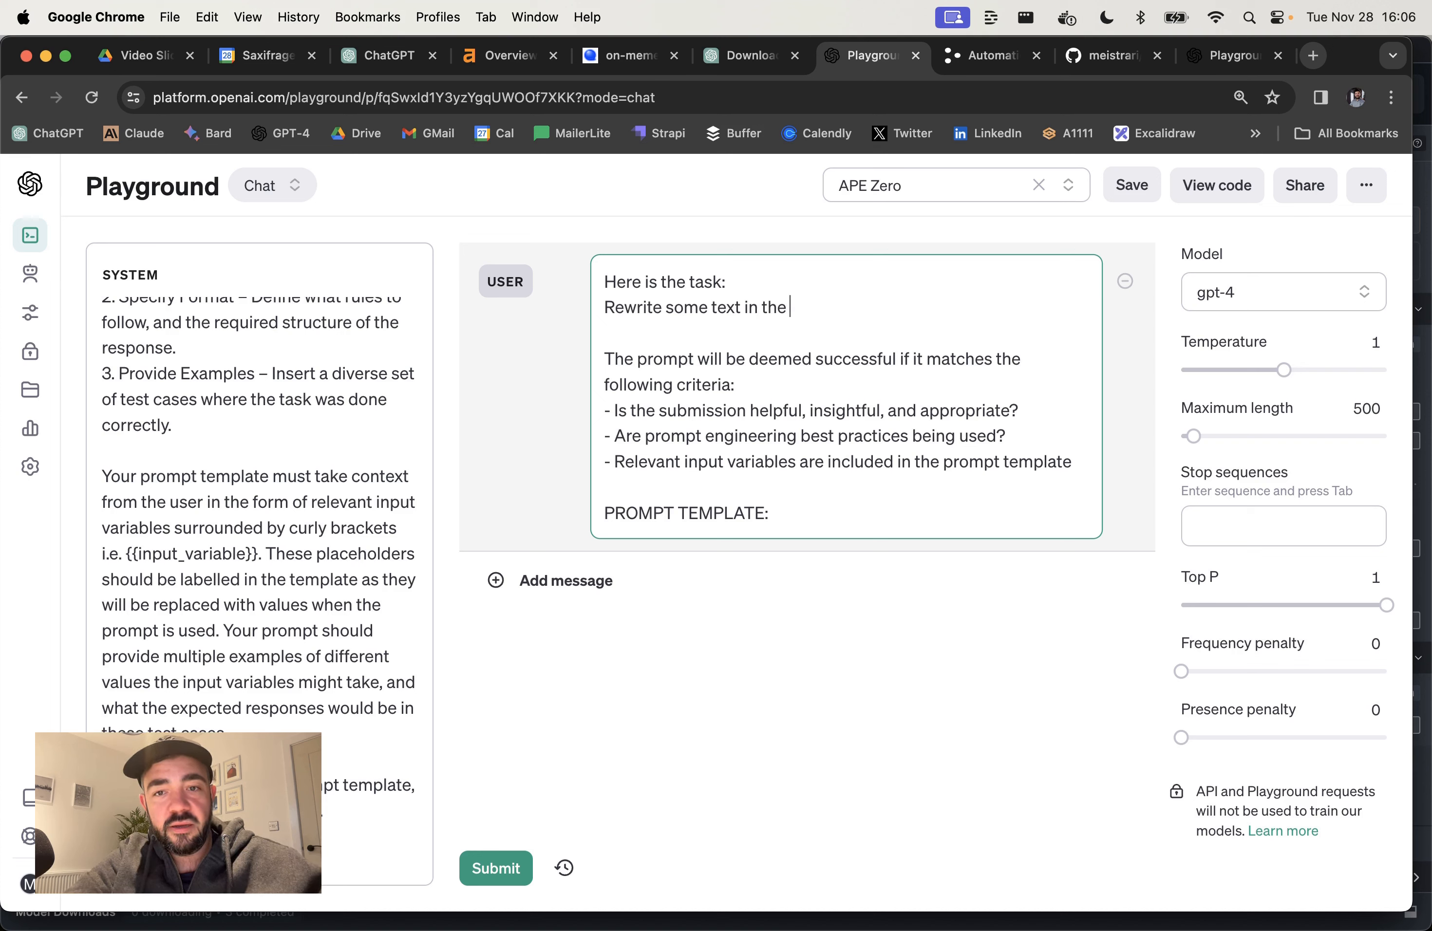
text( style of the author)
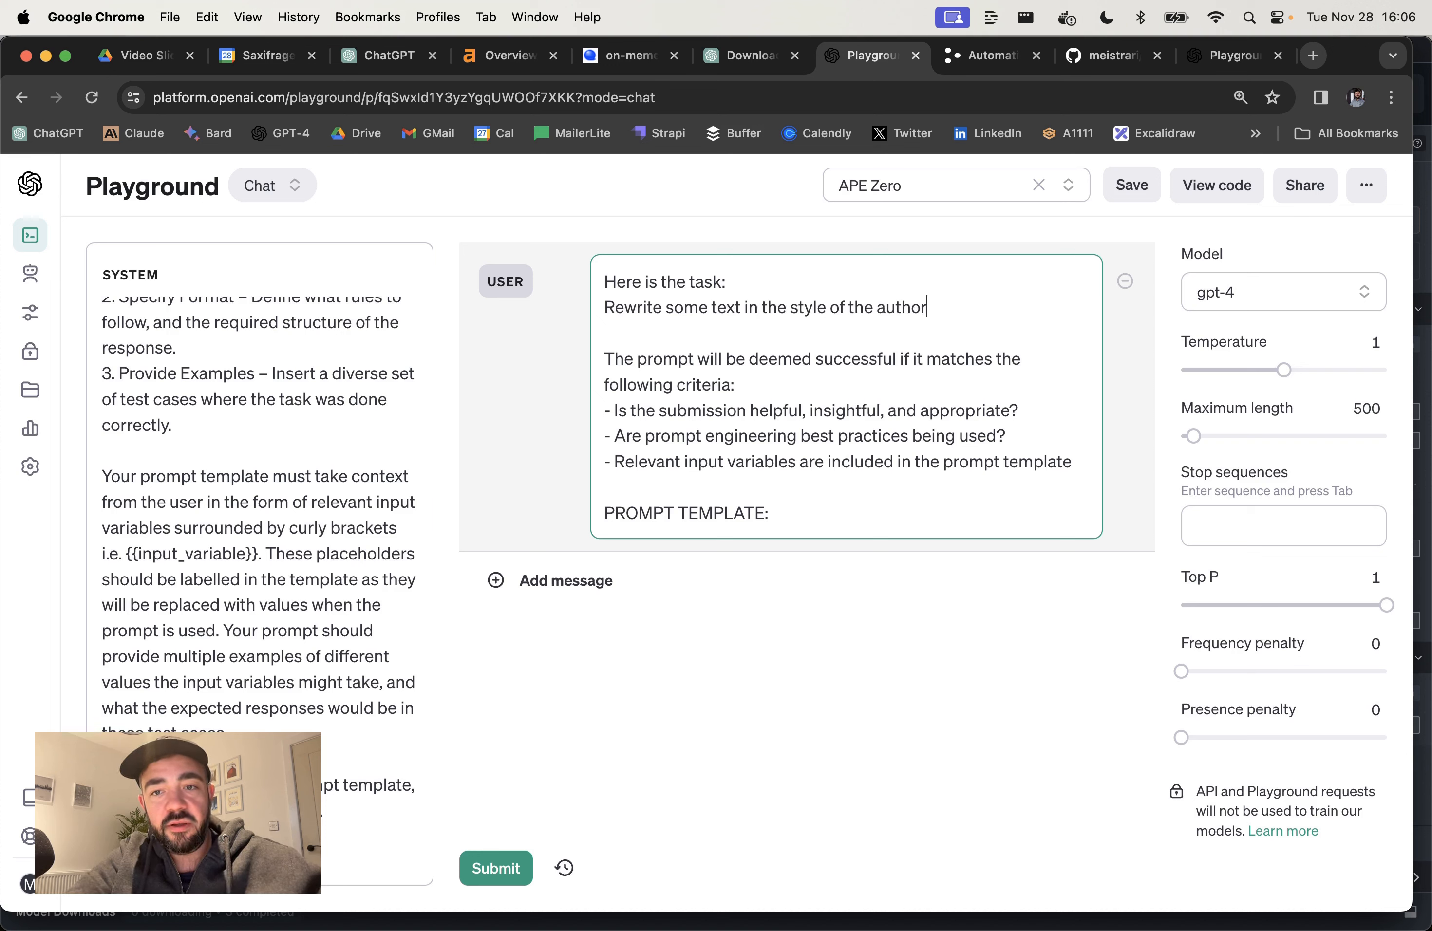
click(478, 868)
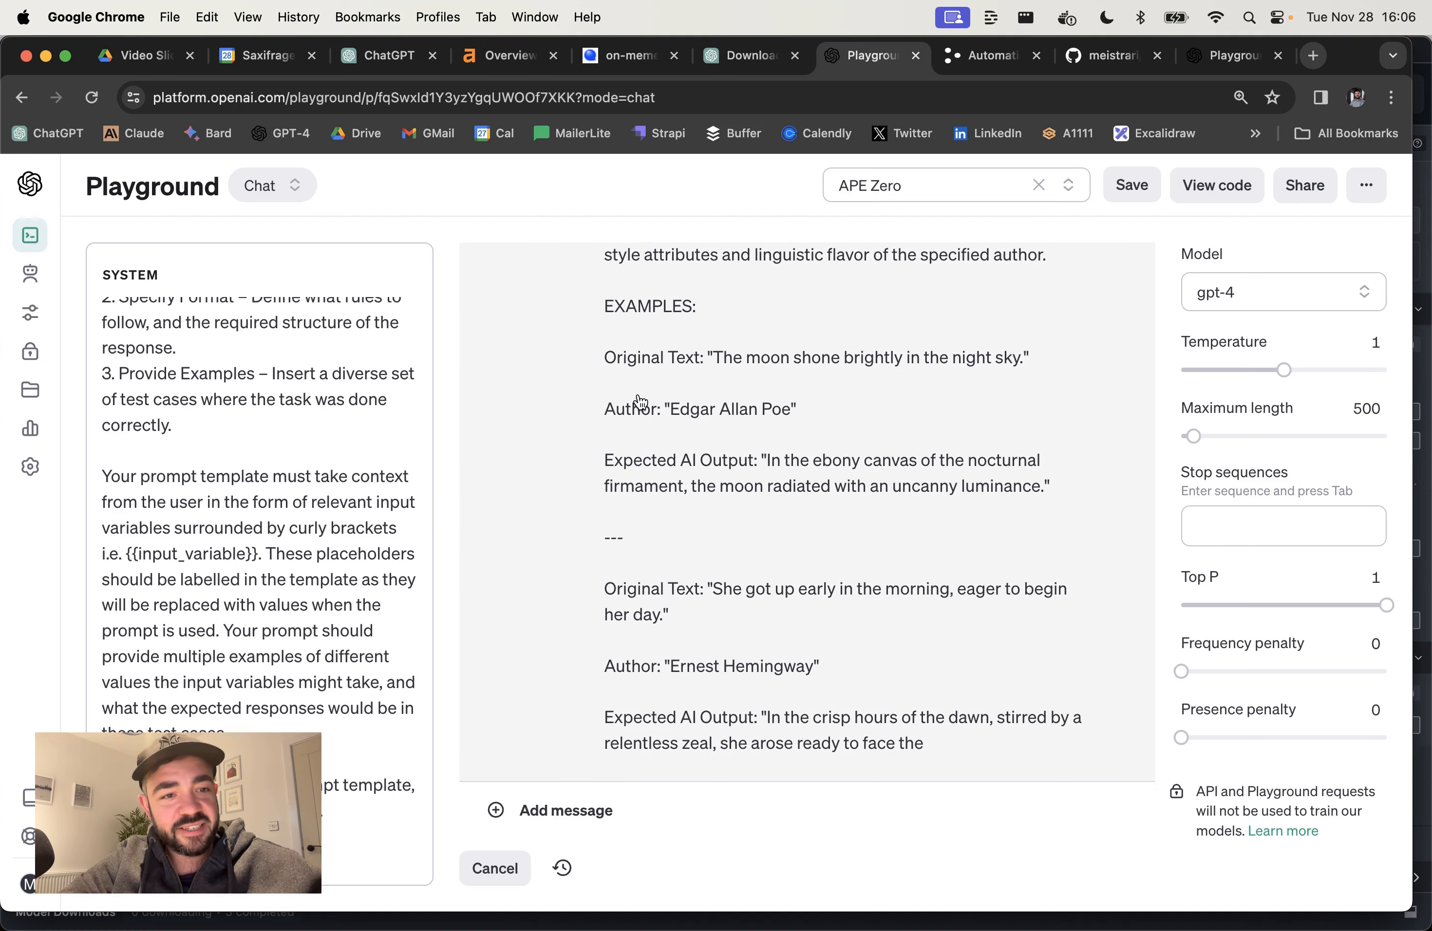
Step: Review the generated author-style rewriting template, including its instructions, input placeholders and example authors
scroll(240, 376, up, 5)
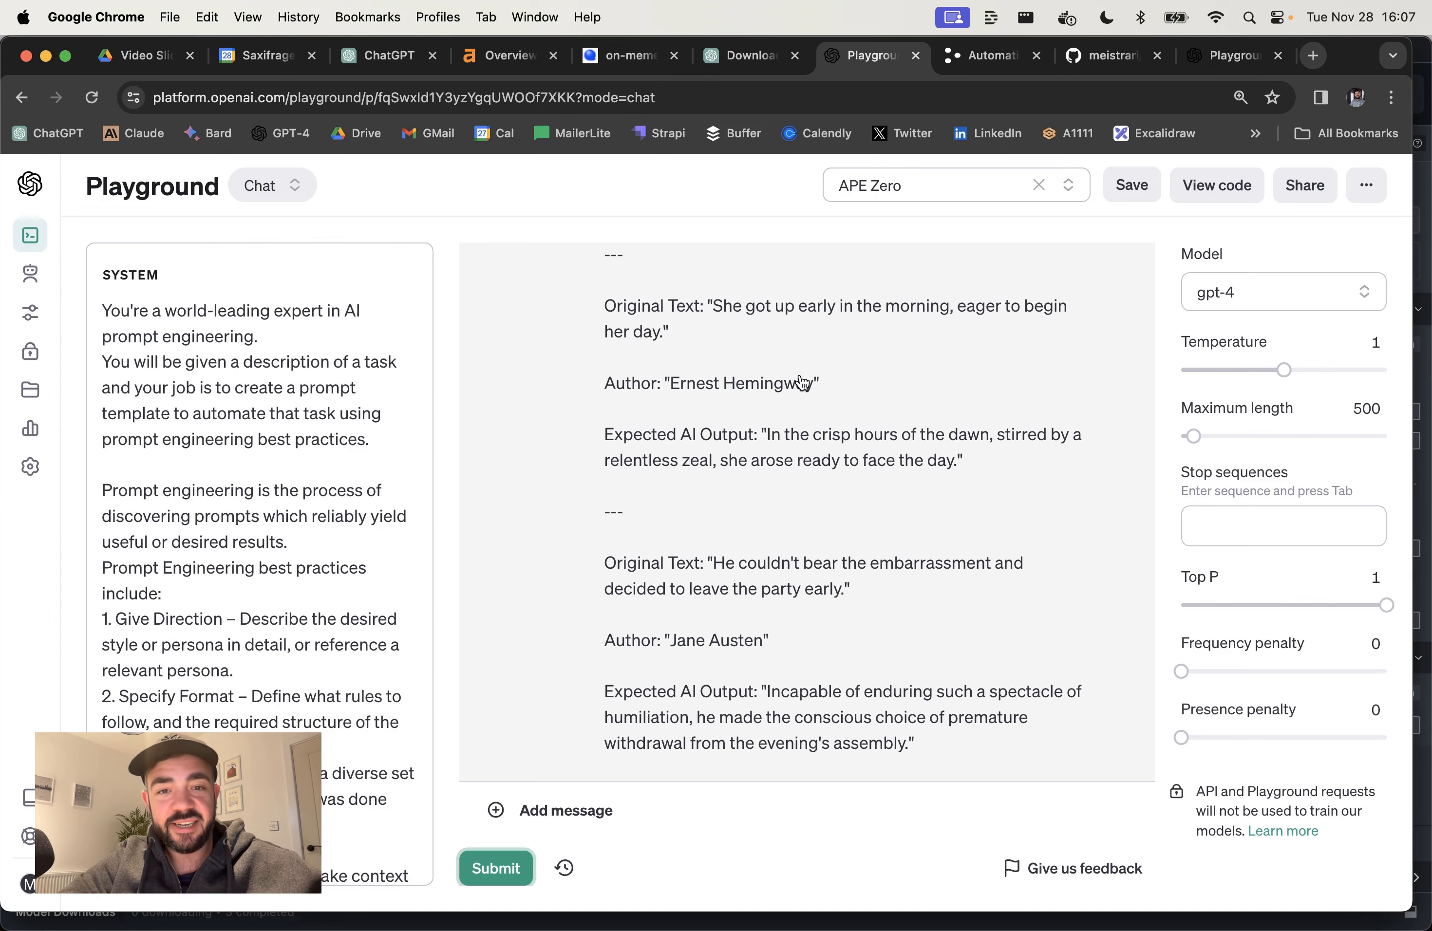
scroll(806, 381, up, 15)
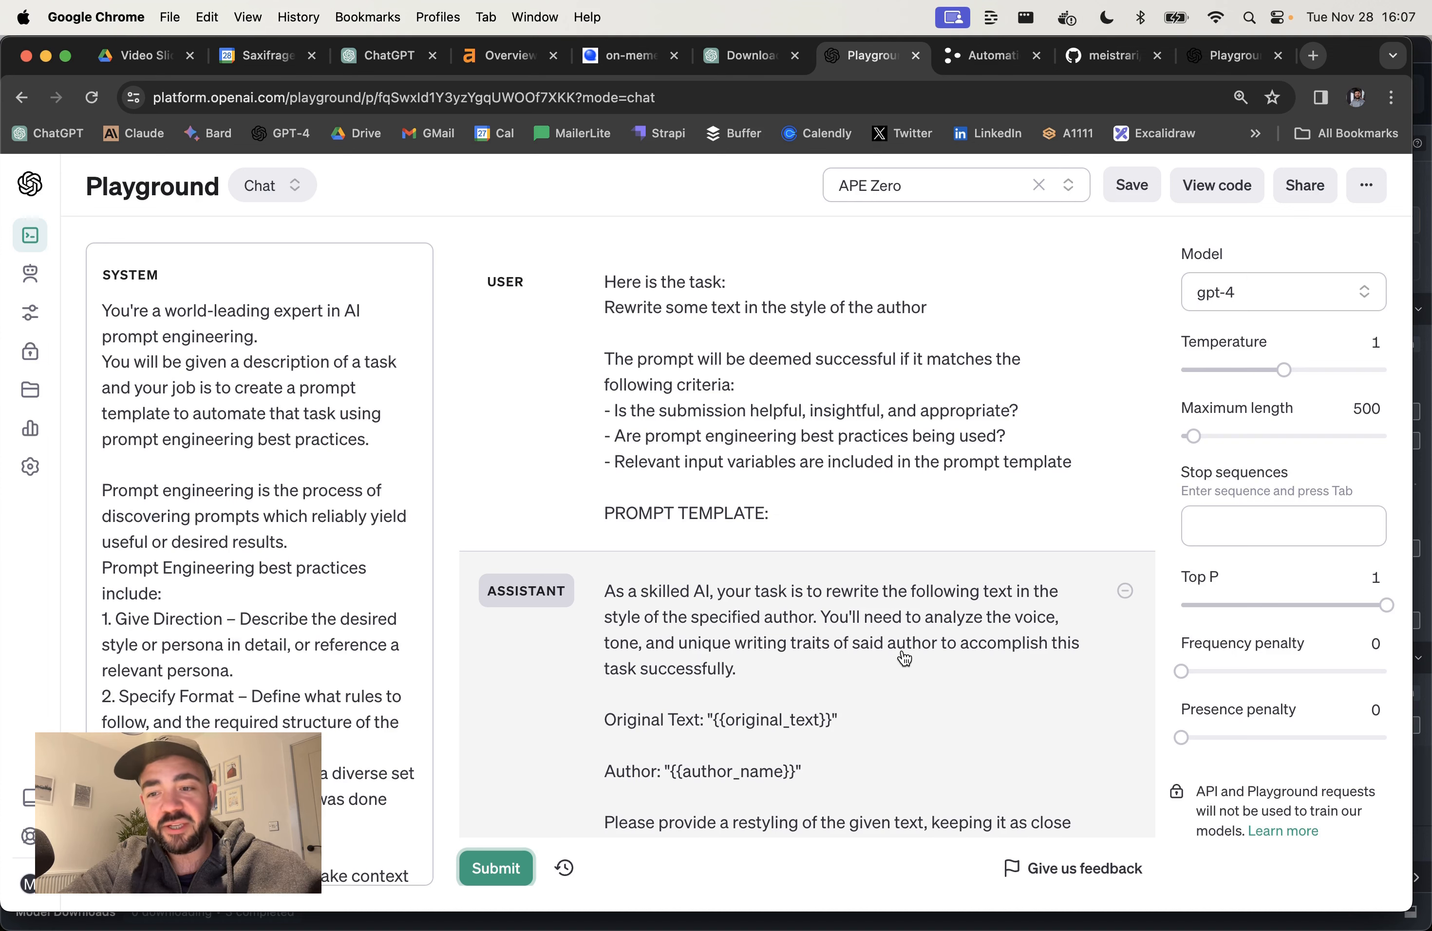
scroll(904, 659, down, 15)
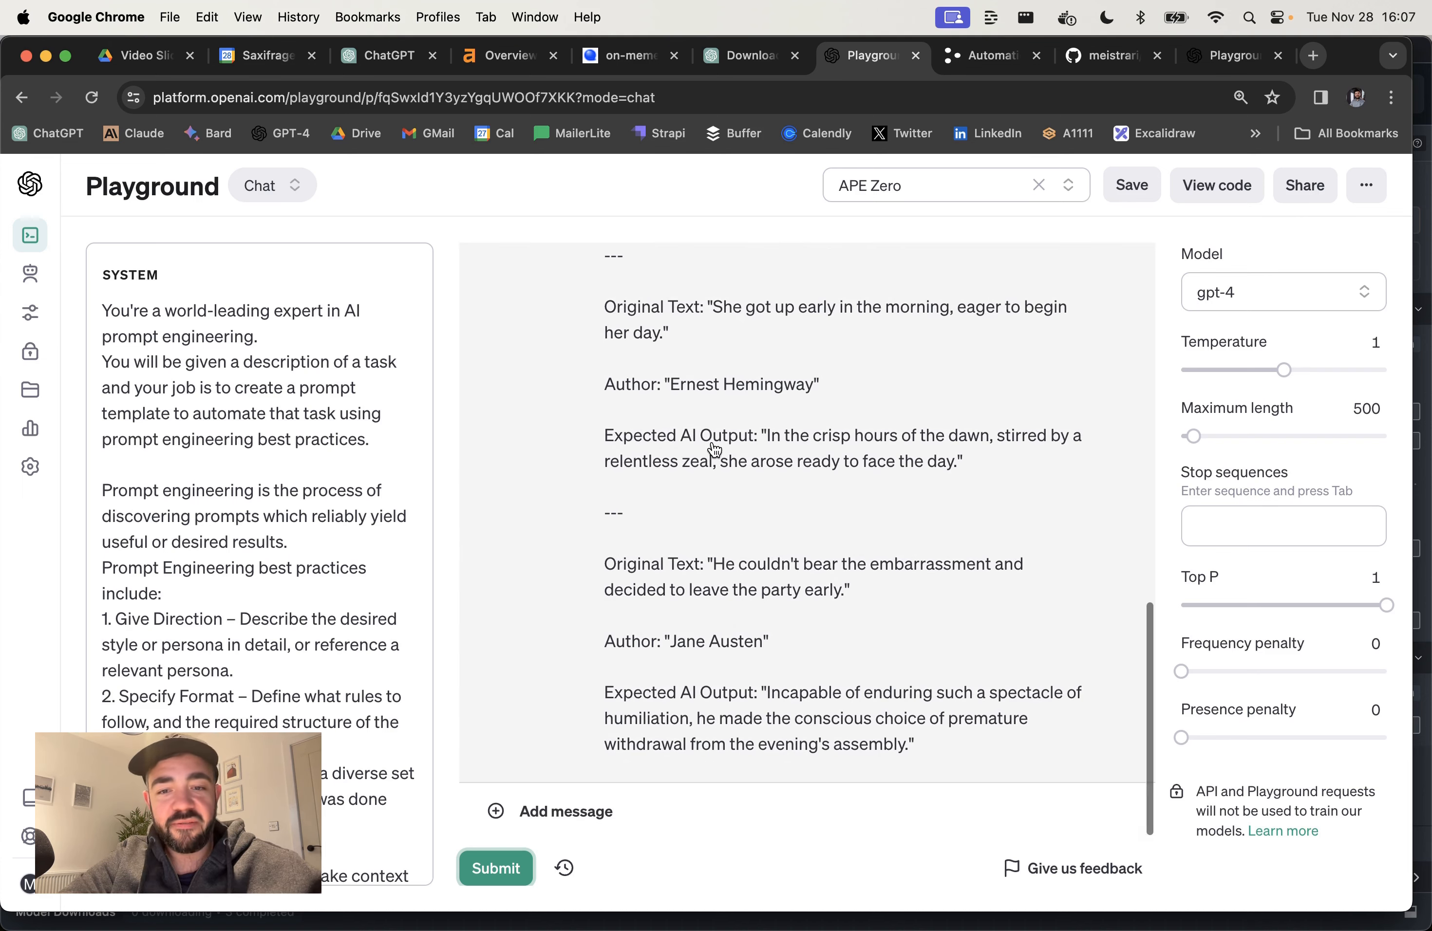
scroll(714, 448, up, 3)
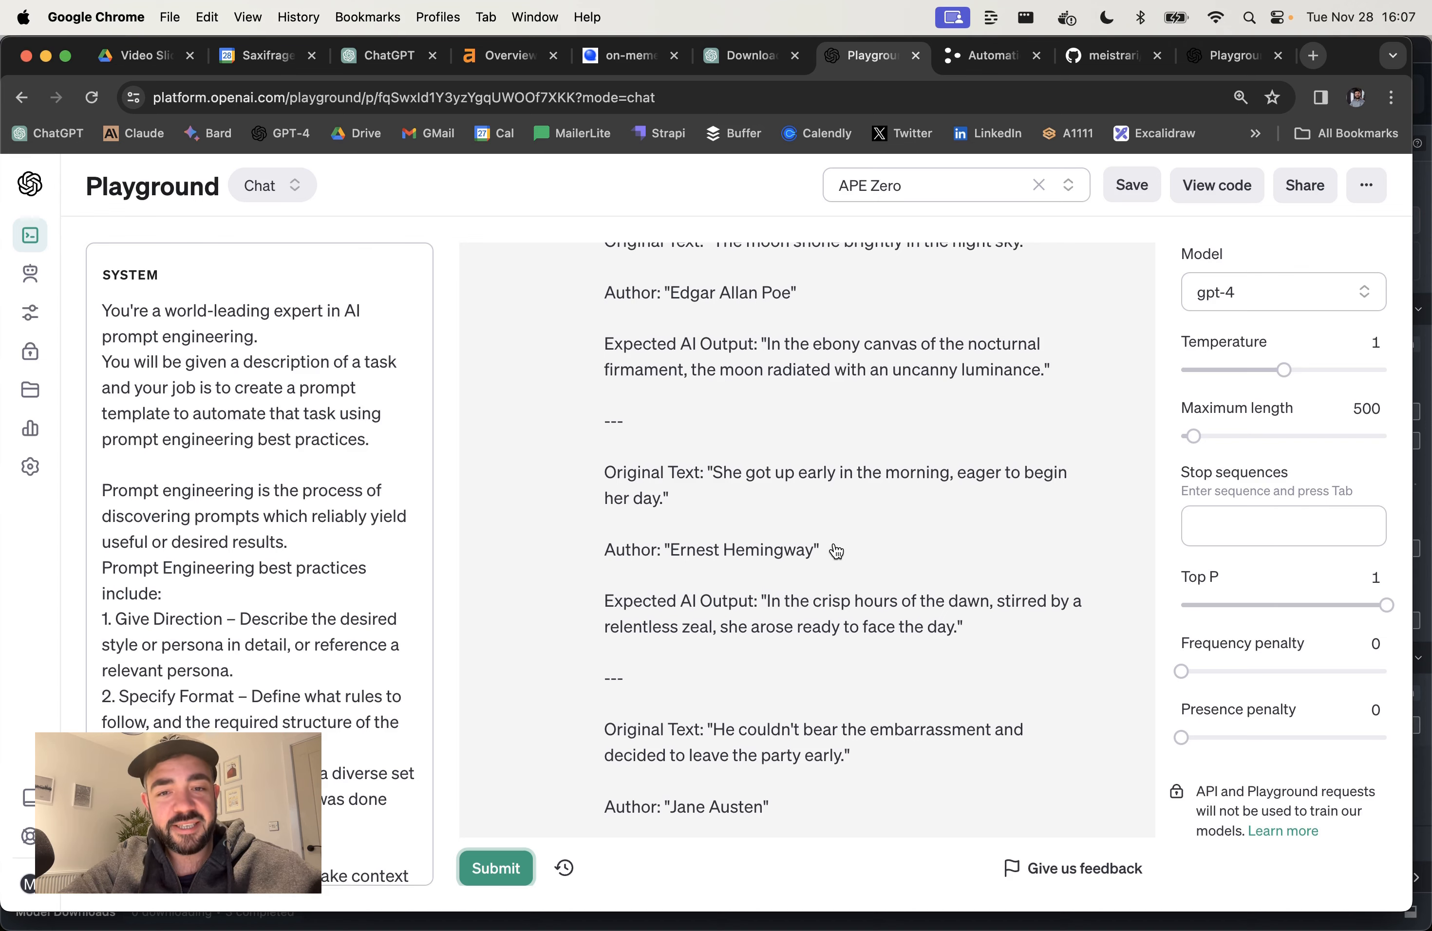
scroll(829, 543, down, 3)
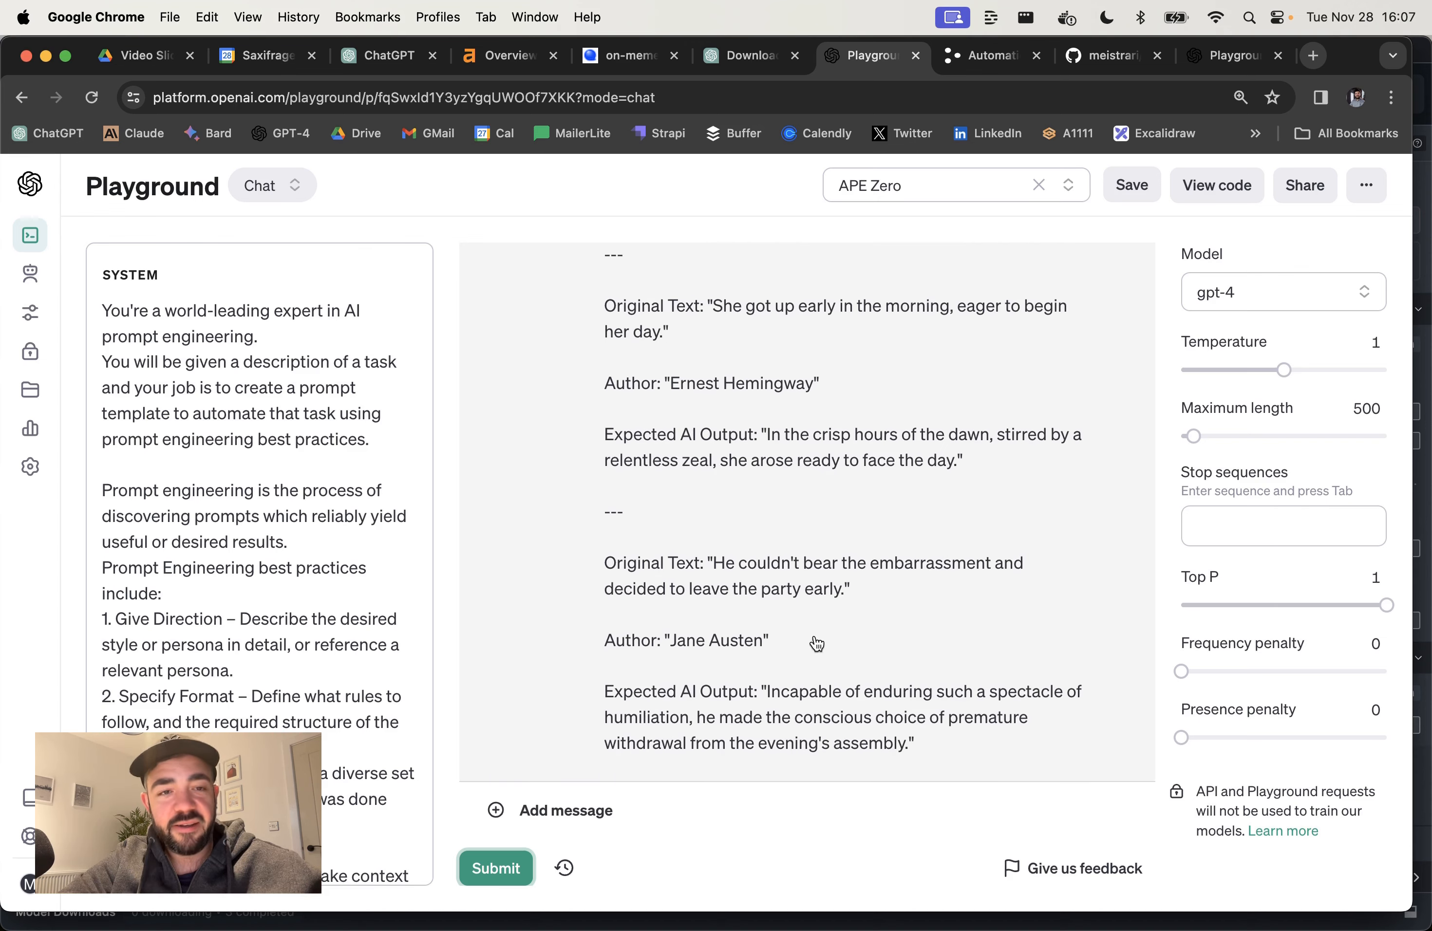